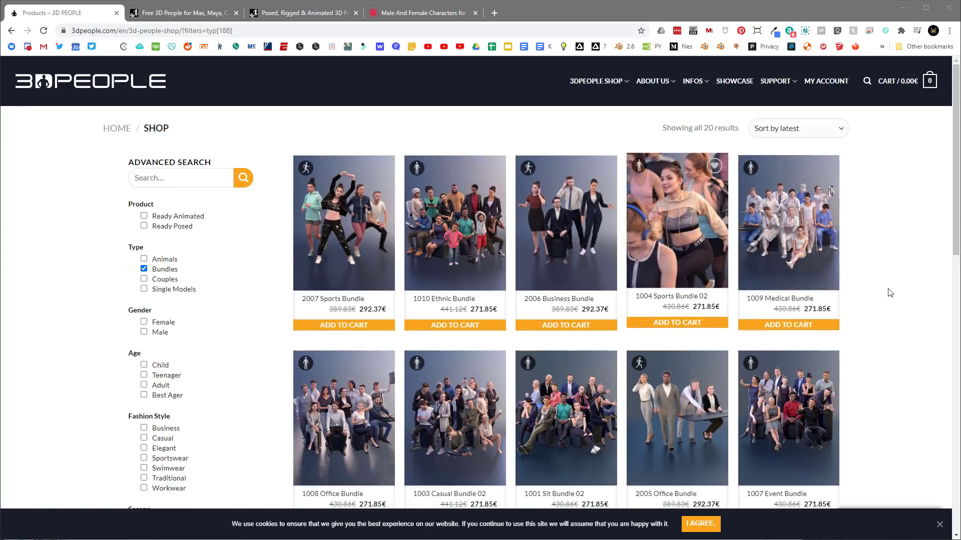
Step: Look through the people bundles in the 3D People shop and the free animated people on the Renderpeople site
scroll(914, 288, "down", 3)
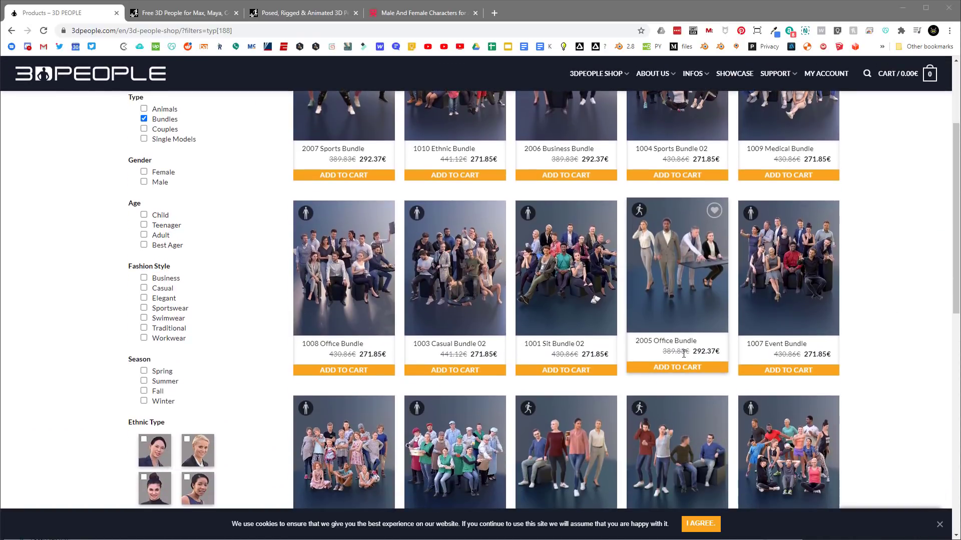
scroll(871, 319, "up", 3)
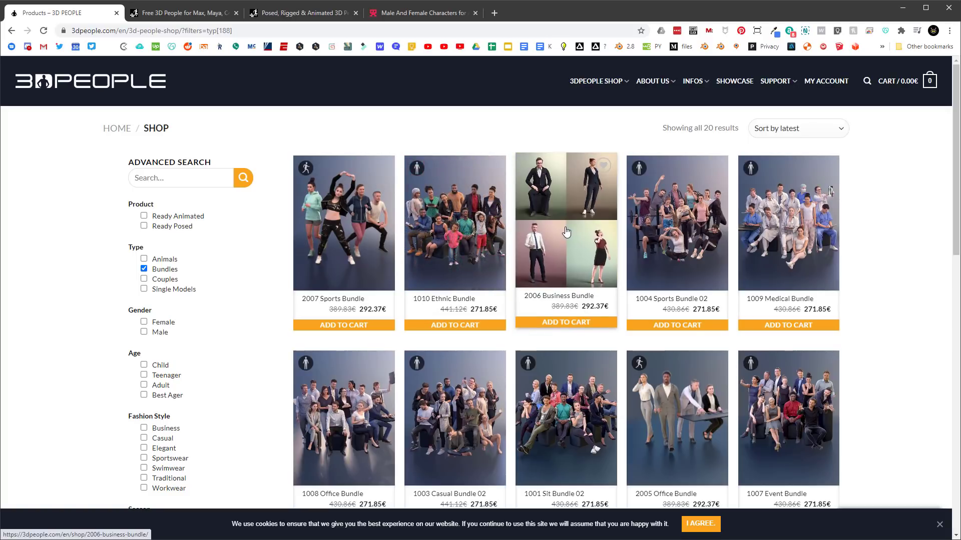
key("ctrl+Tab")
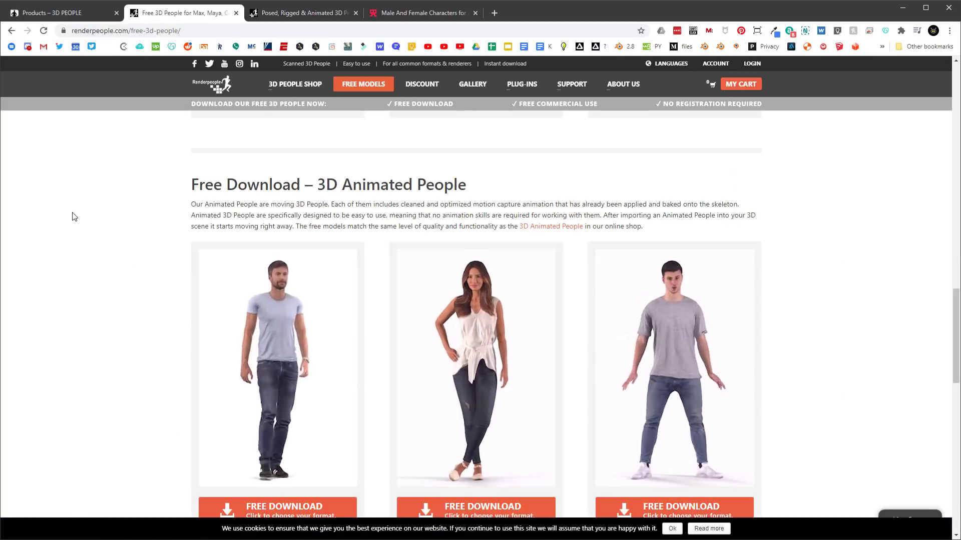
scroll(95, 225, "down", 1)
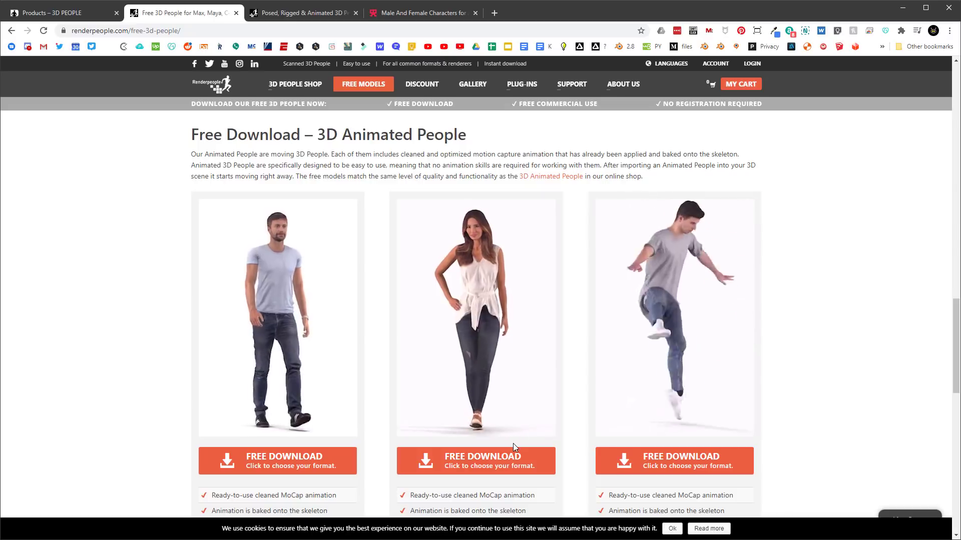
scroll(501, 401, "down", 2)
scroll(485, 341, "up", 2)
scroll(524, 296, "down", 1)
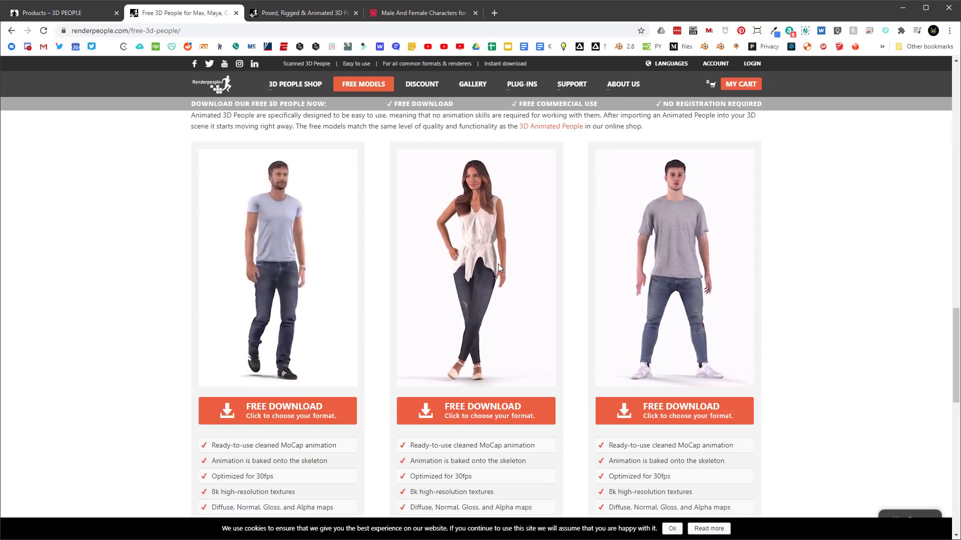
Step: Browse the bundle search results in the Renderpeople shop, covering the rigged, posed and animated bundles
left_click(285, 13)
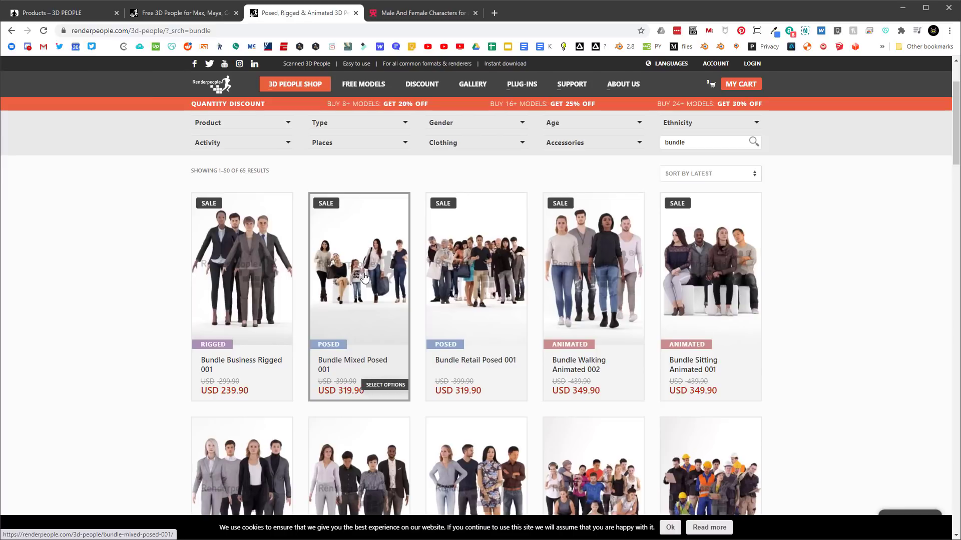
scroll(834, 319, "down", 1)
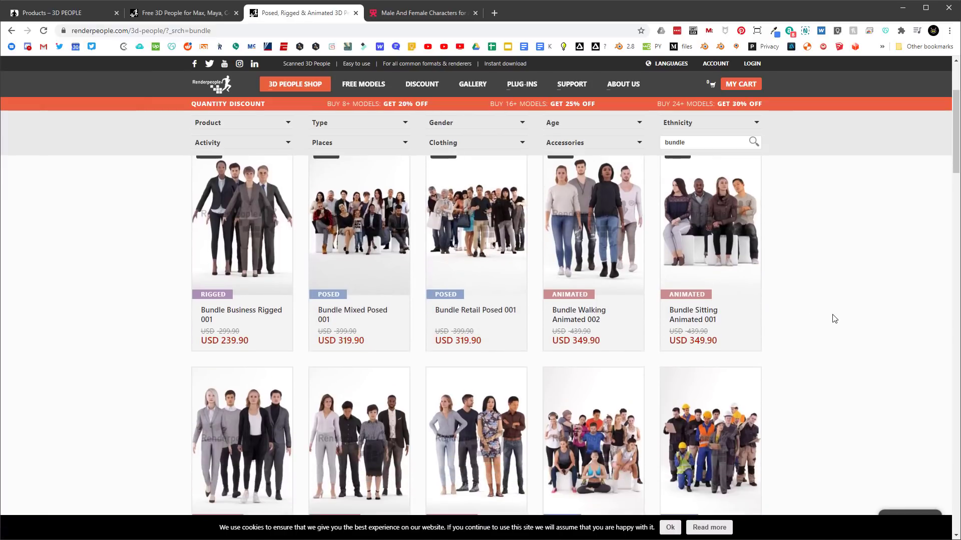
scroll(834, 319, "down", 3)
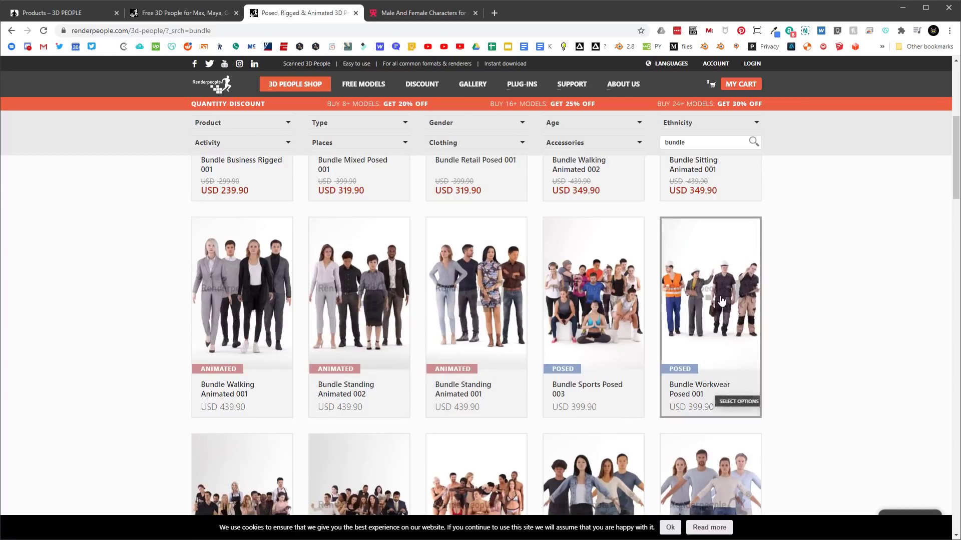
scroll(853, 325, "up", 3)
scroll(855, 327, "up", 2)
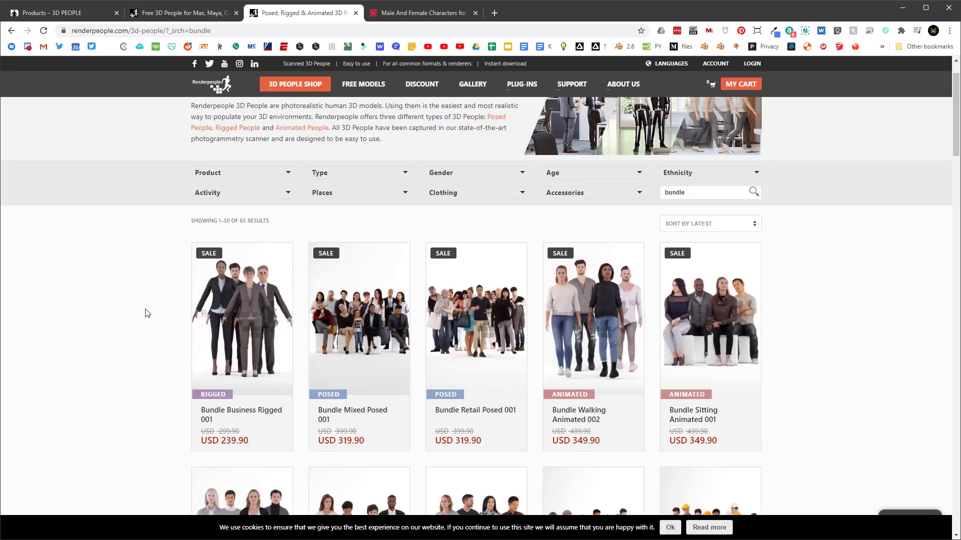
Step: Open the Visualisation Characters Mega Bundle page on 3D Scan Store and examine its licence options and male characters
left_click(401, 12)
scroll(556, 325, "down", 2)
scroll(557, 326, "up", 2)
scroll(583, 288, "down", 4)
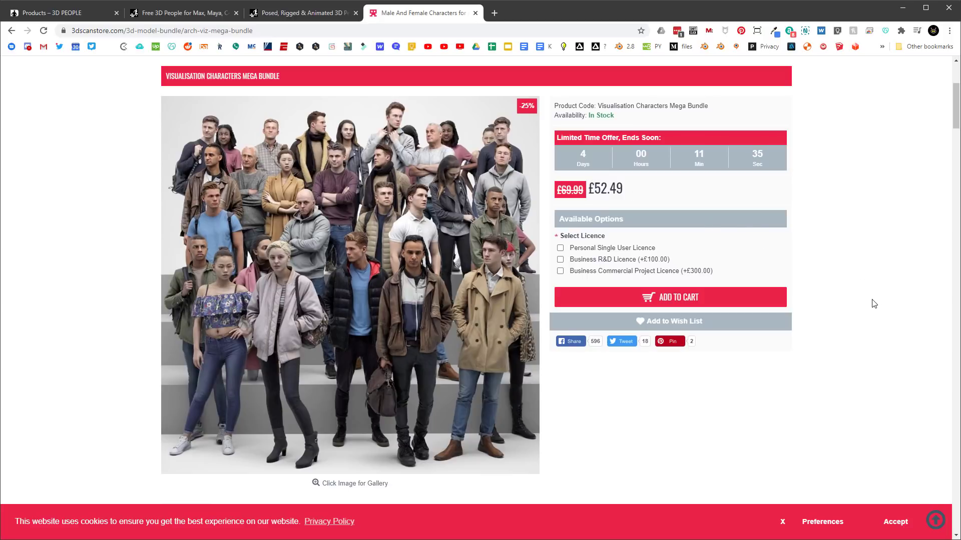
scroll(873, 303, "down", 12)
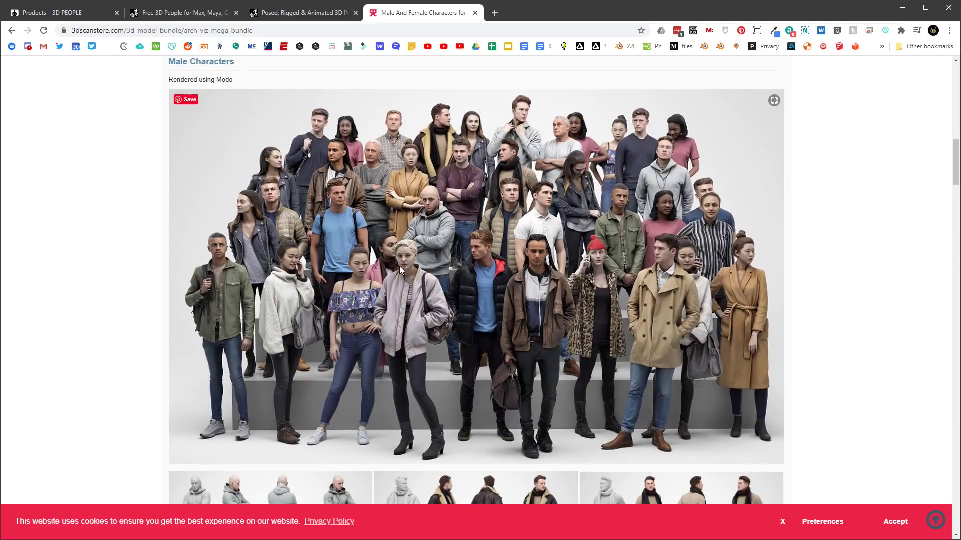
scroll(832, 258, "down", 10)
scroll(834, 250, "down", 10)
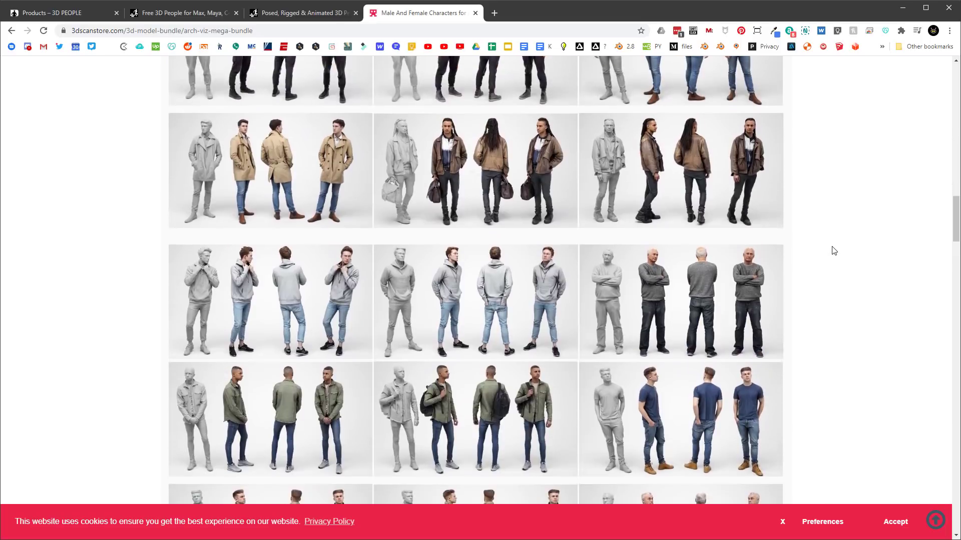
Step: Examine the female characters in the mega bundle and return to the male character renders
scroll(831, 248, "down", 7)
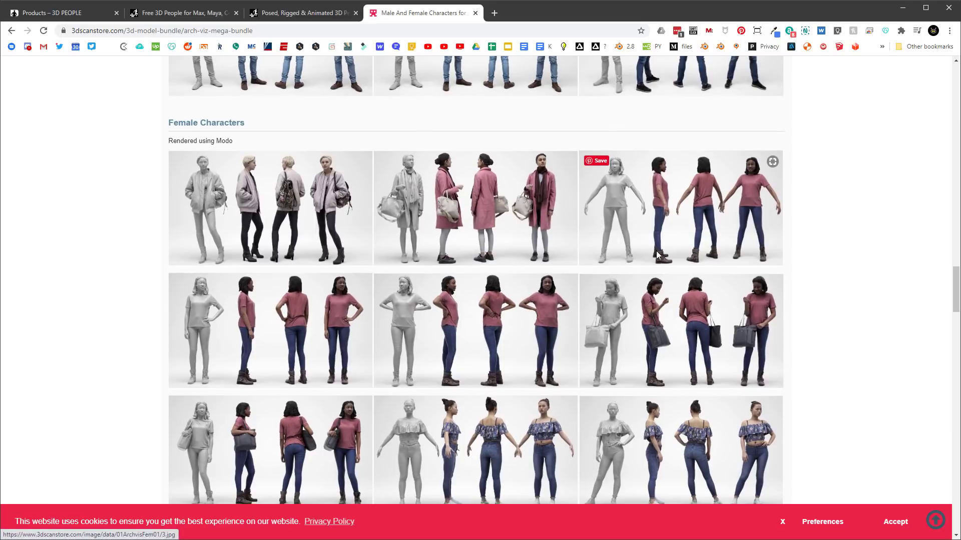
scroll(455, 325, "down", 2)
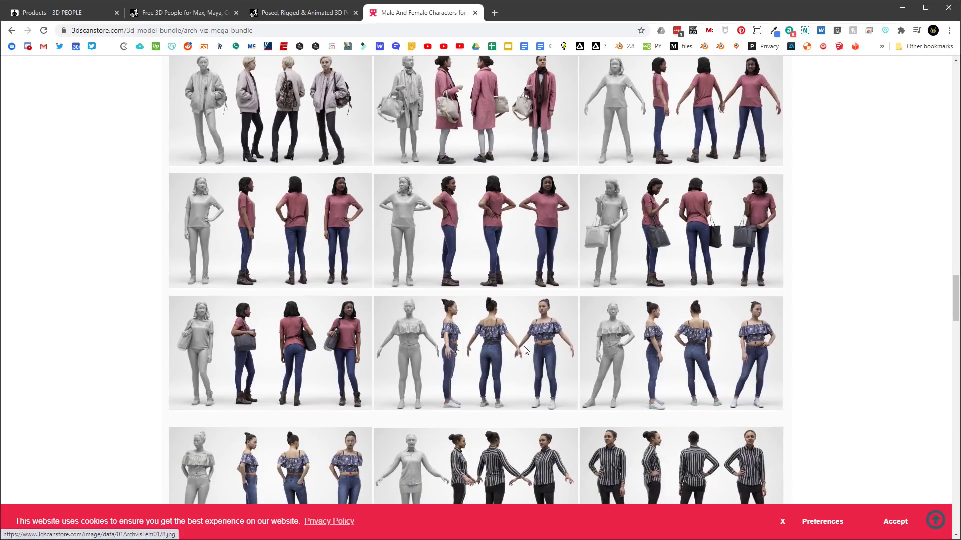
scroll(893, 281, "down", 5)
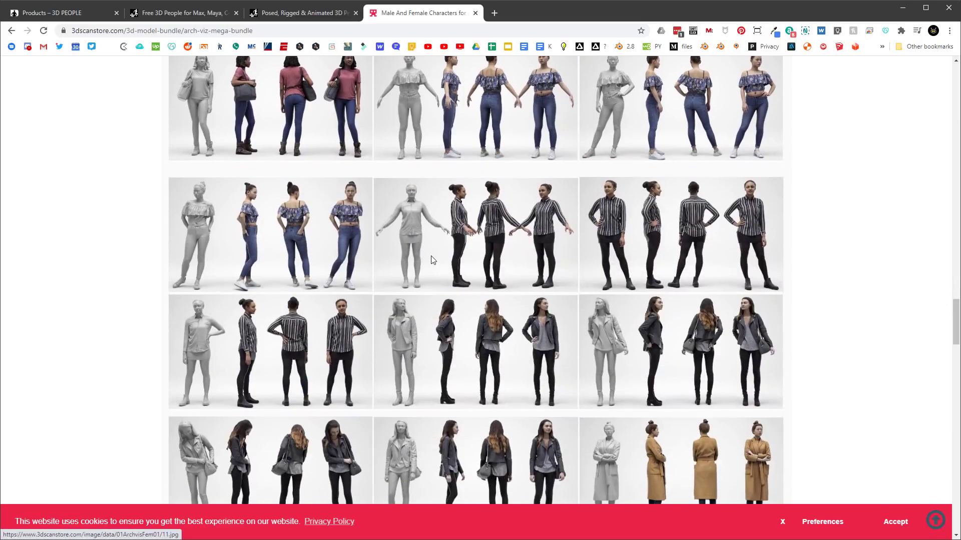
scroll(858, 216, "down", 4)
scroll(854, 218, "up", 10)
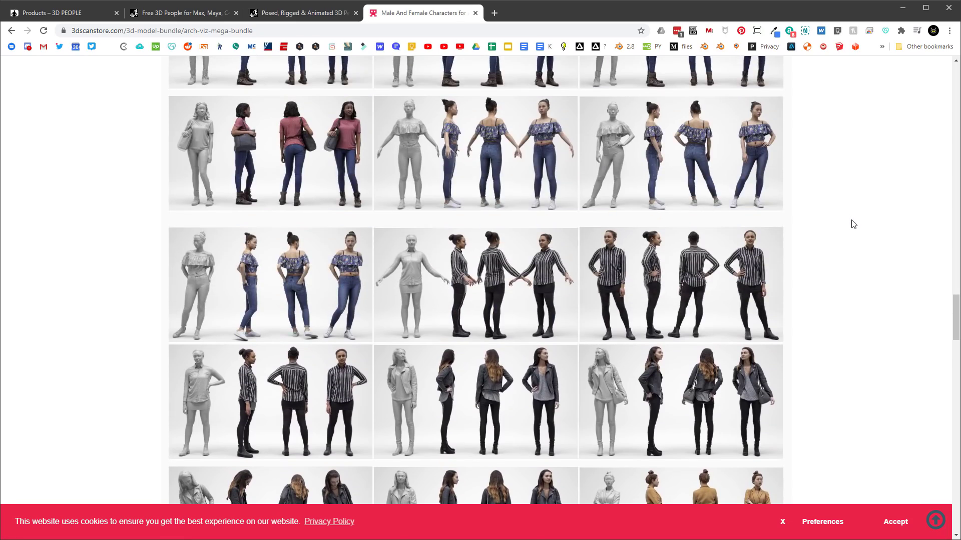
scroll(855, 231, "up", 15)
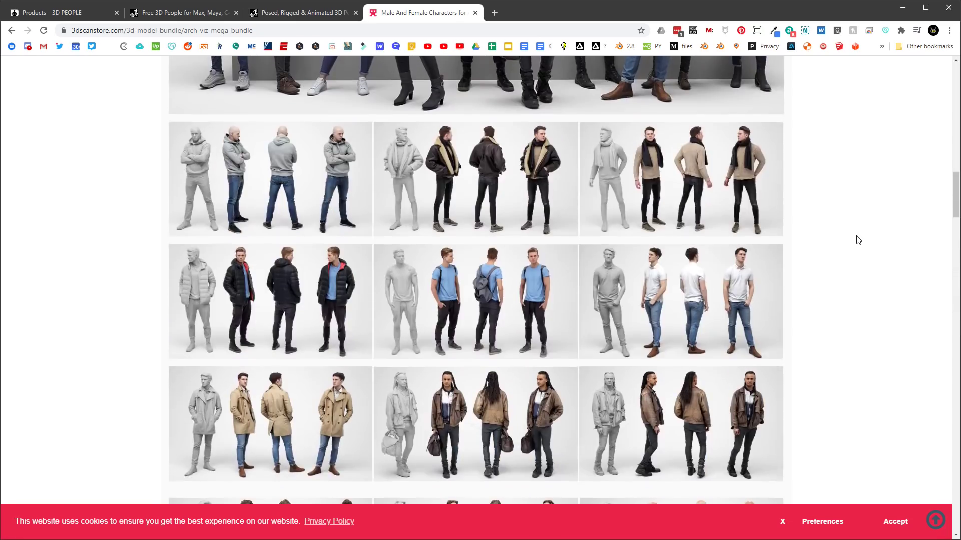
scroll(863, 236, "down", 6)
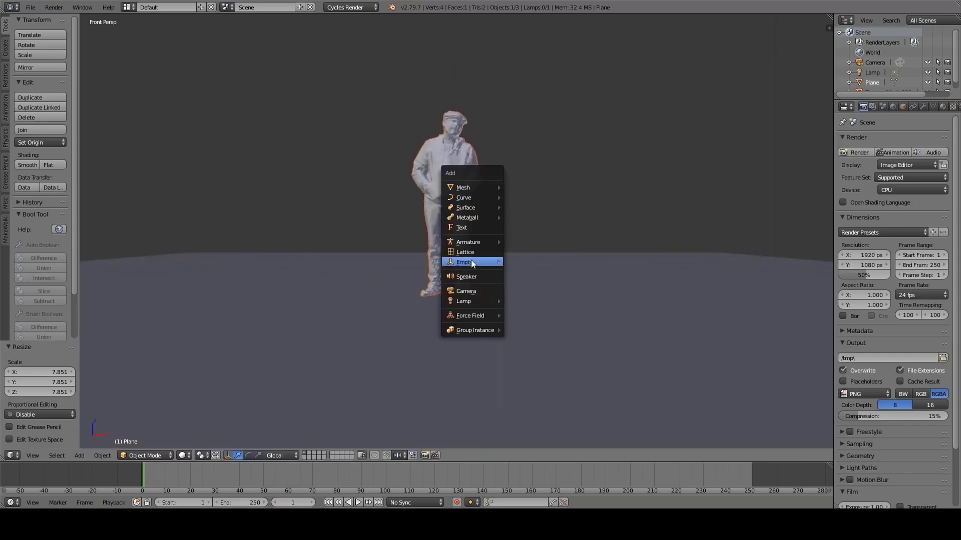
Step: In Blender, add a single-bone armature at the scanned man's feet and edit it in front orthographic view
mouse_move(481, 242)
left_click(534, 242)
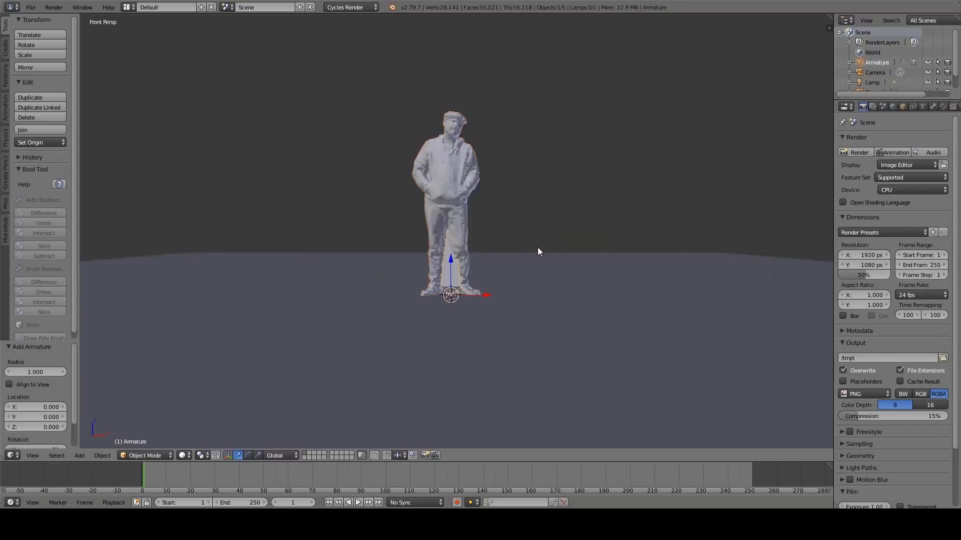
key("Tab")
key("KP_5")
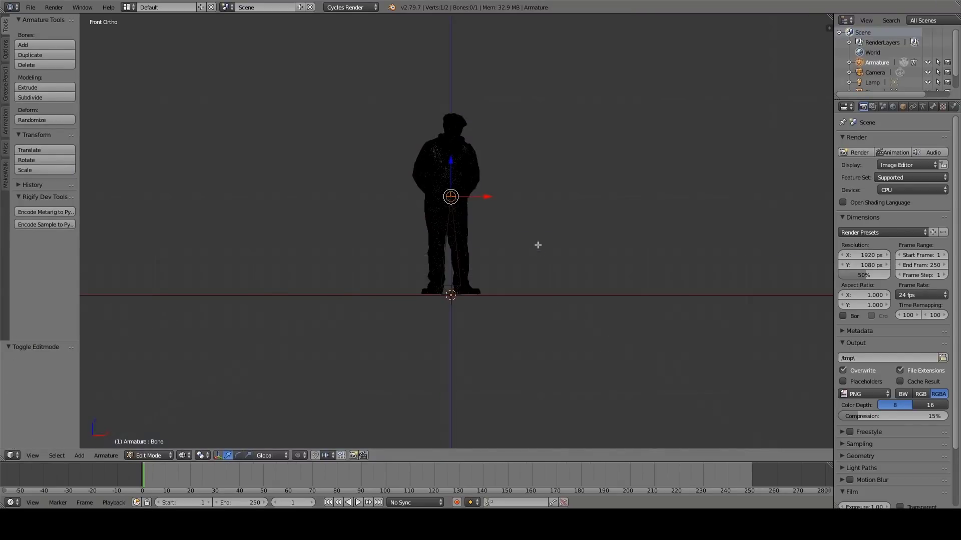
Step: Extrude one bone up to the neck and another to the top of the head, then align the head bone's tip in side view
key("e")
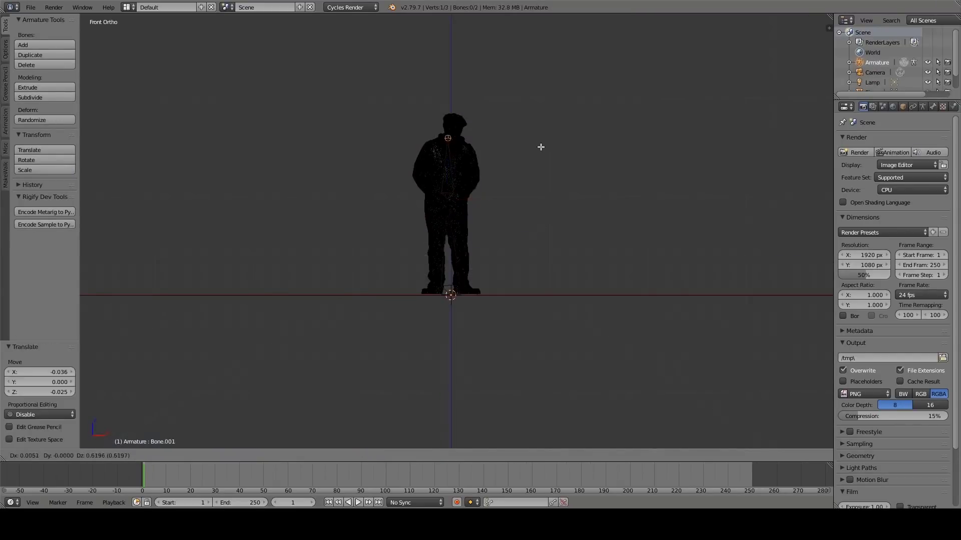
left_click(543, 147)
key("e")
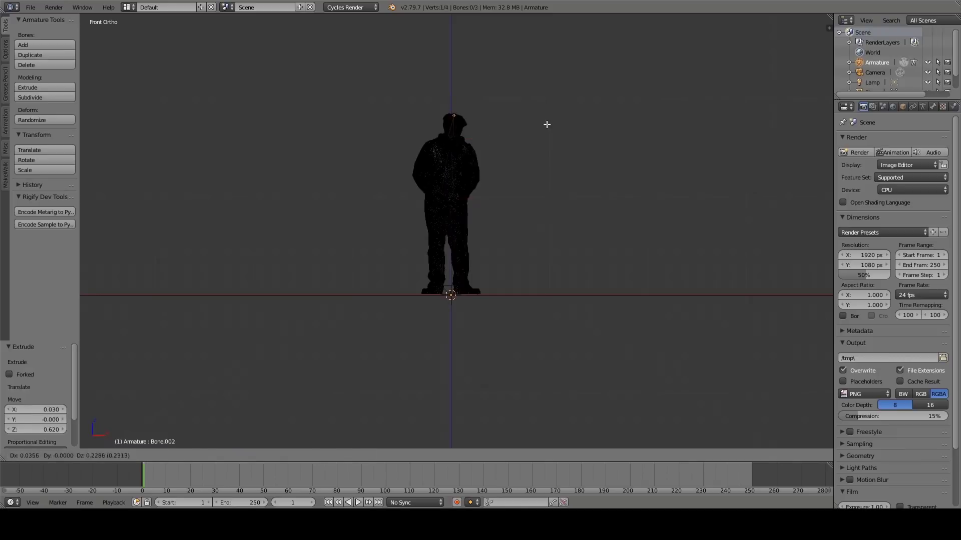
left_click(546, 124)
key("a")
key("KP_3")
right_click(456, 116)
key("g")
left_click(443, 116)
Step: Leave armature editing, select the man's mesh together with the armature, and parent the mesh to the armature
key("Tab")
key("KP_1")
right_click(445, 227)
right_click(445, 227, "shift")
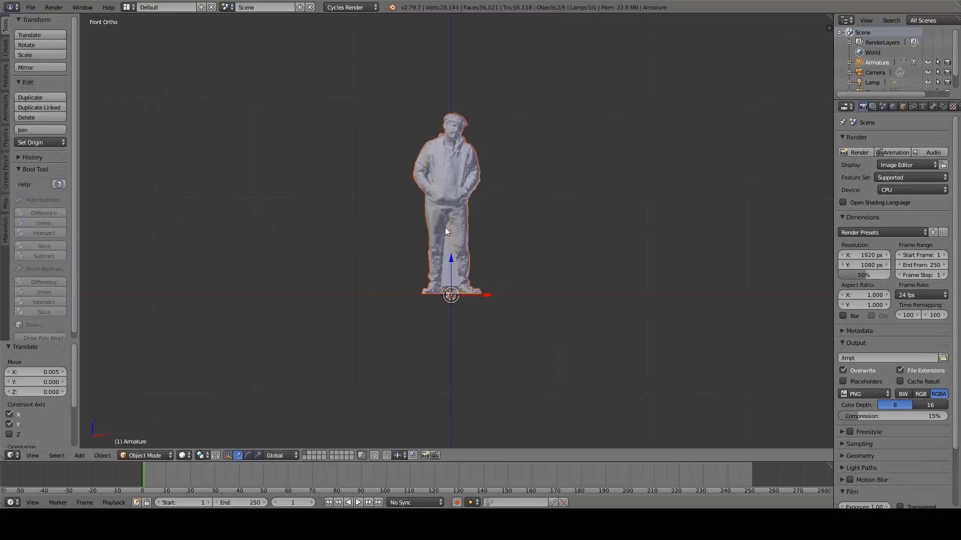
key("ctrl+p")
left_click(445, 227)
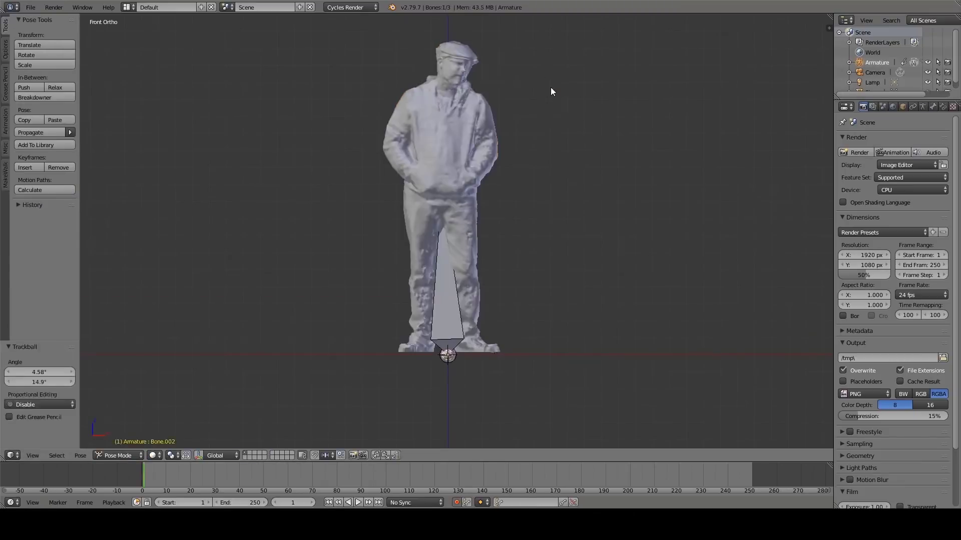
Step: Animate the head bone with several trackball rotations along the timeline and play the animation back
key("r")
key("r")
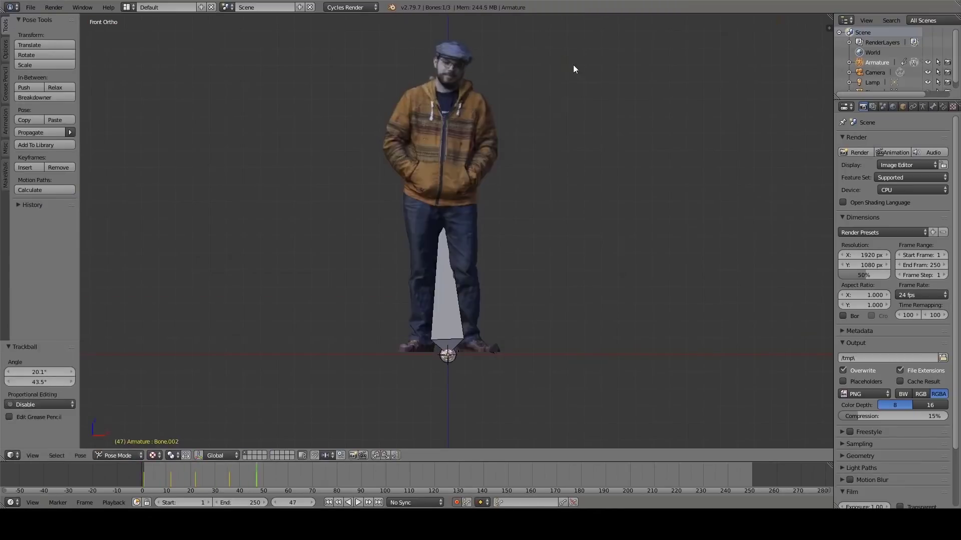
key("r")
key("alt+a")
left_click(651, 61)
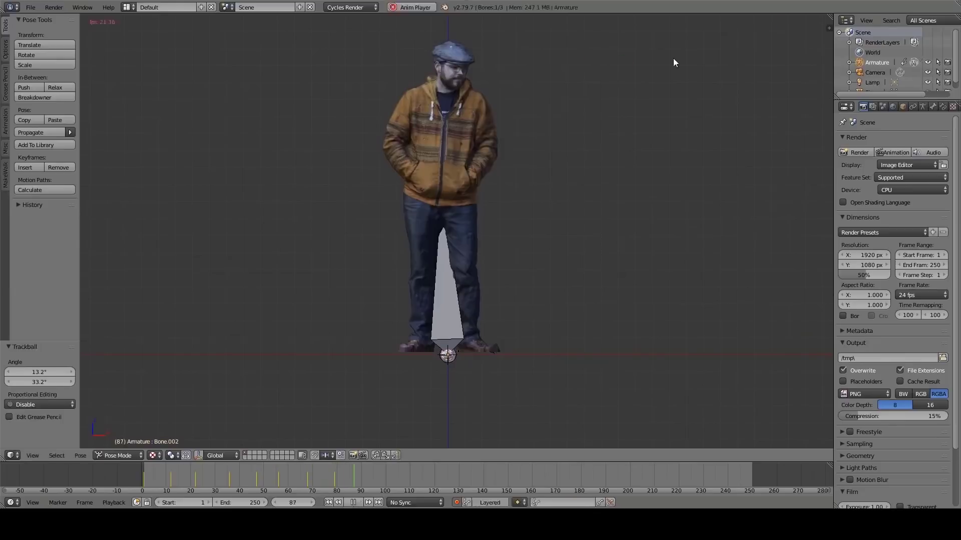
key("r")
key("r")
left_click(629, 62)
key("alt+a")
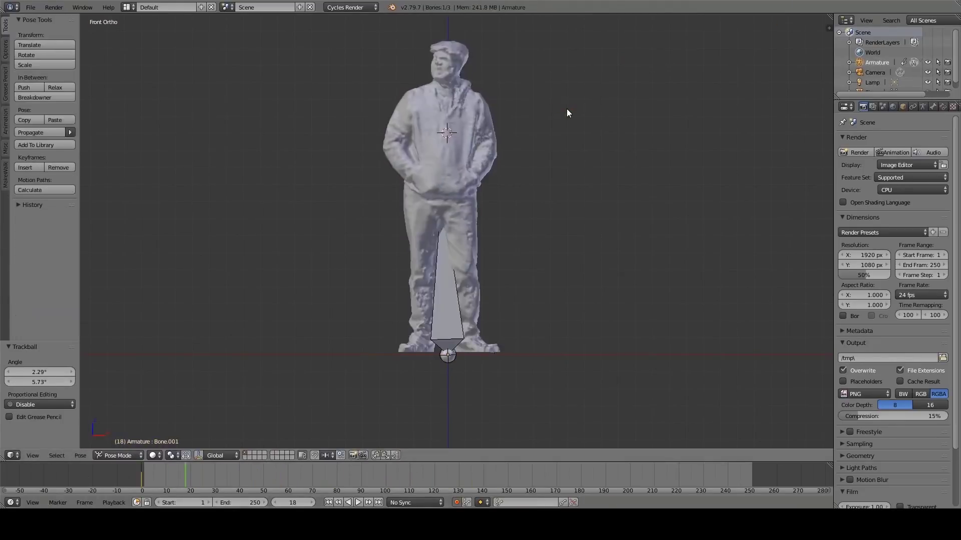
Step: Animate the torso bone with small trackball rotations at several points on the timeline
key("r")
key("r")
left_click(274, 476)
key("r")
key("r")
left_click(663, 145)
Step: Apply a slight trackball rotation to the base bone and play the animation
key("r")
key("r")
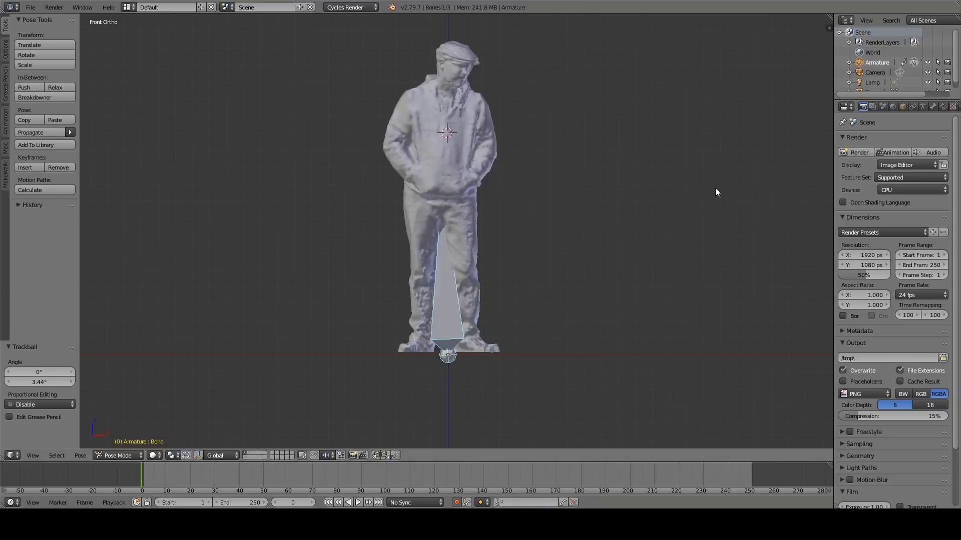
left_click(713, 188)
key("alt+a")
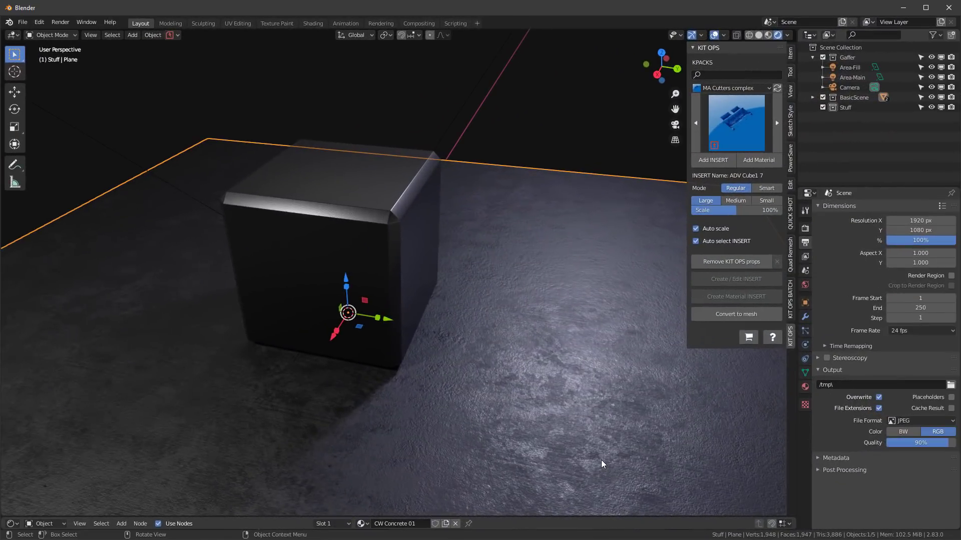
Step: Deselect the ground plane and import the Male_01 figure from its Wavefront OBJ file
left_click(542, 159)
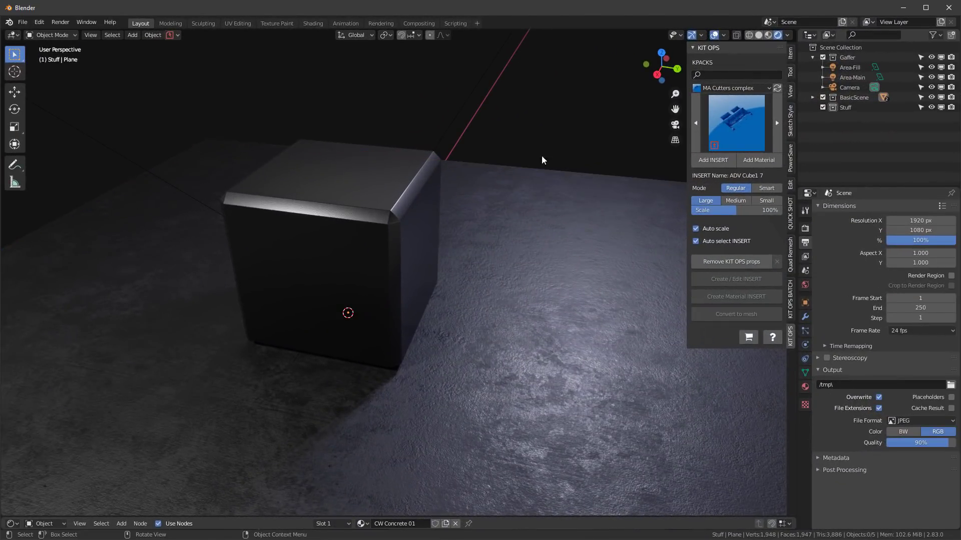
middle_click_drag(560, 179, 530, 181)
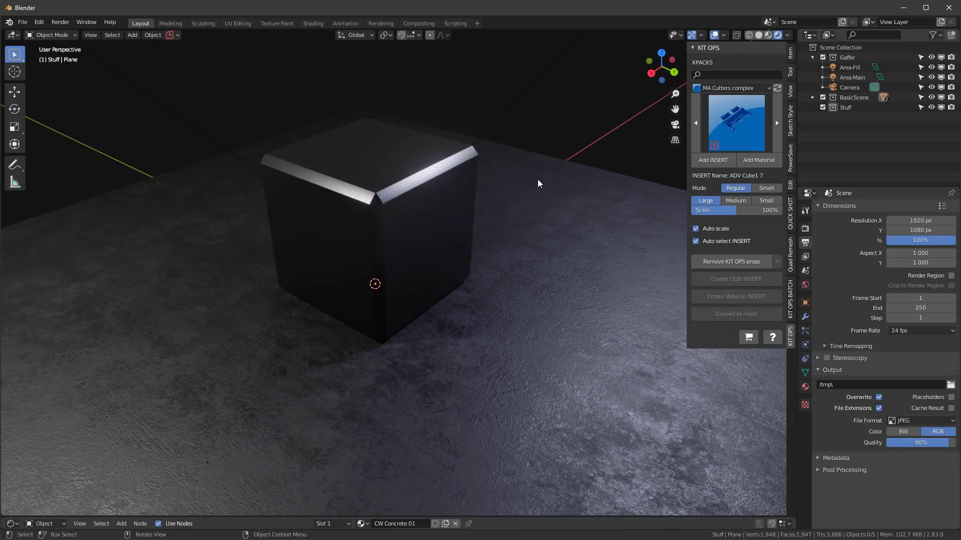
left_click(22, 22)
mouse_move(47, 159)
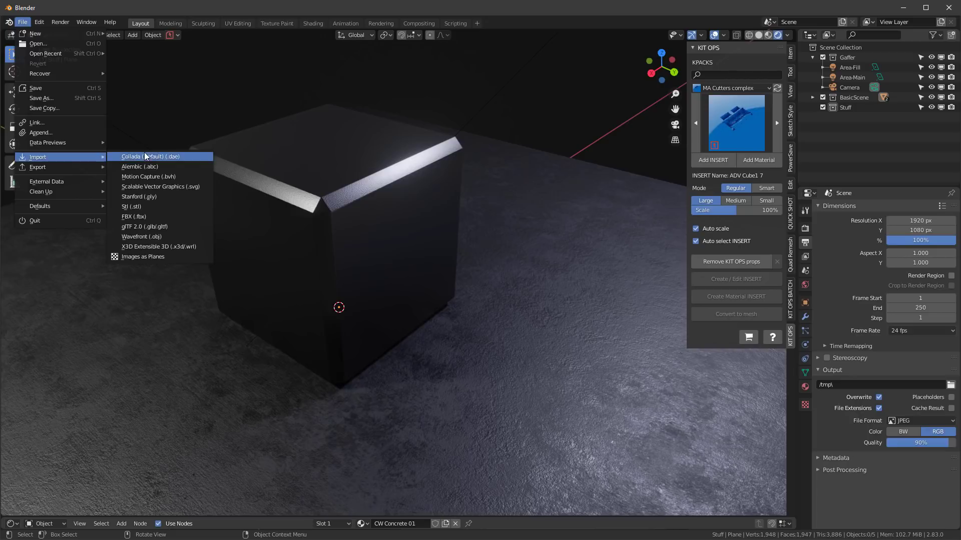
left_click(152, 234)
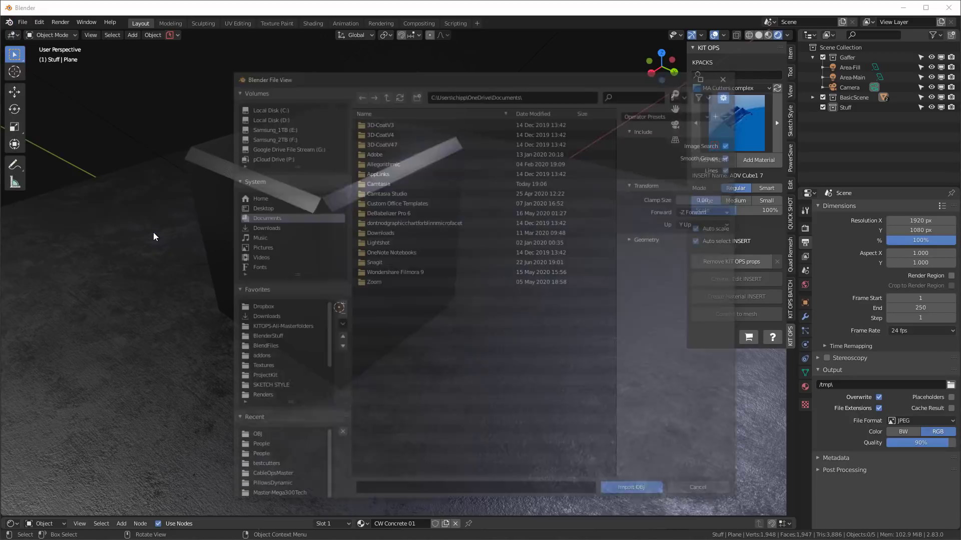
double_click(374, 124)
double_click(373, 123)
double_click(367, 121)
left_click(377, 122)
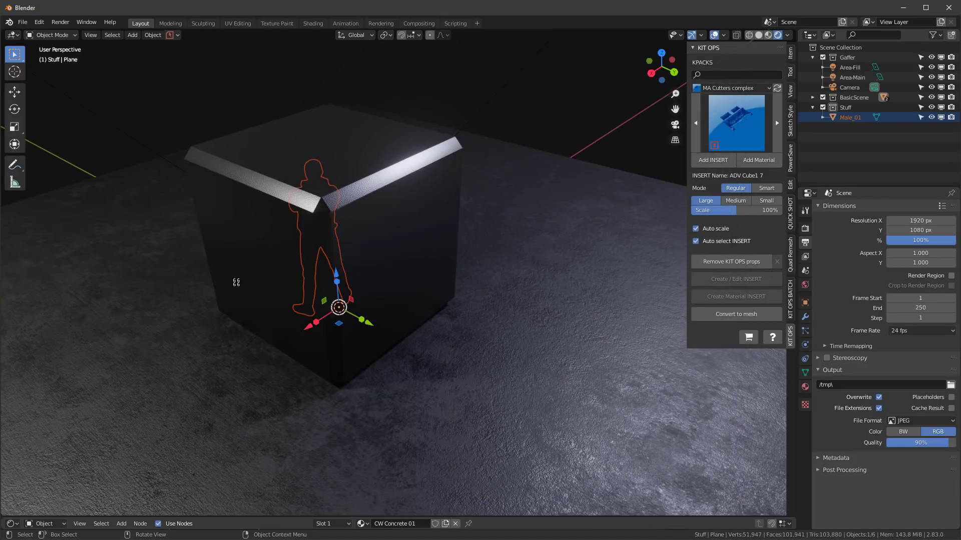
Step: Move the bevelled box about 1.79 m along the Y axis, clear of the imported male figure
middle_click_drag(236, 282, 300, 275)
left_click(396, 299)
left_click_drag(369, 298, 428, 283)
middle_click_drag(358, 294, 492, 240)
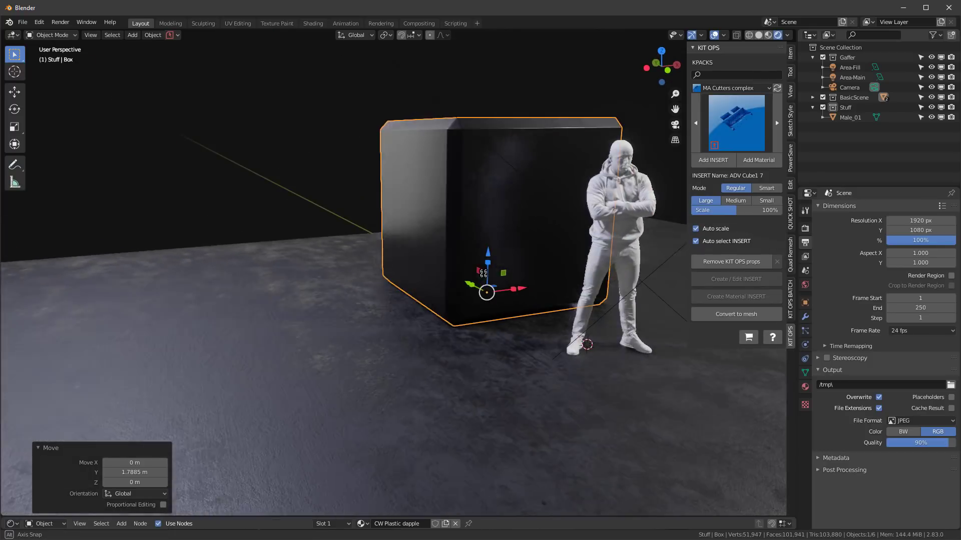
Step: Delete the bevelled black box standing behind the imported male figure
middle_click_drag(514, 211, 511, 186)
scroll(511, 179, "up", 4)
middle_click_drag(443, 176, 507, 195)
left_click(507, 195)
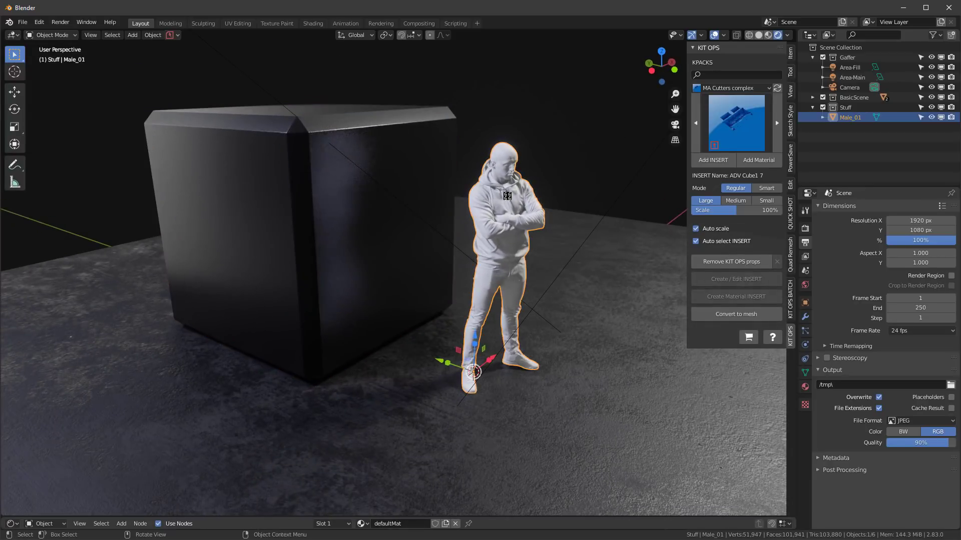
left_click(358, 168)
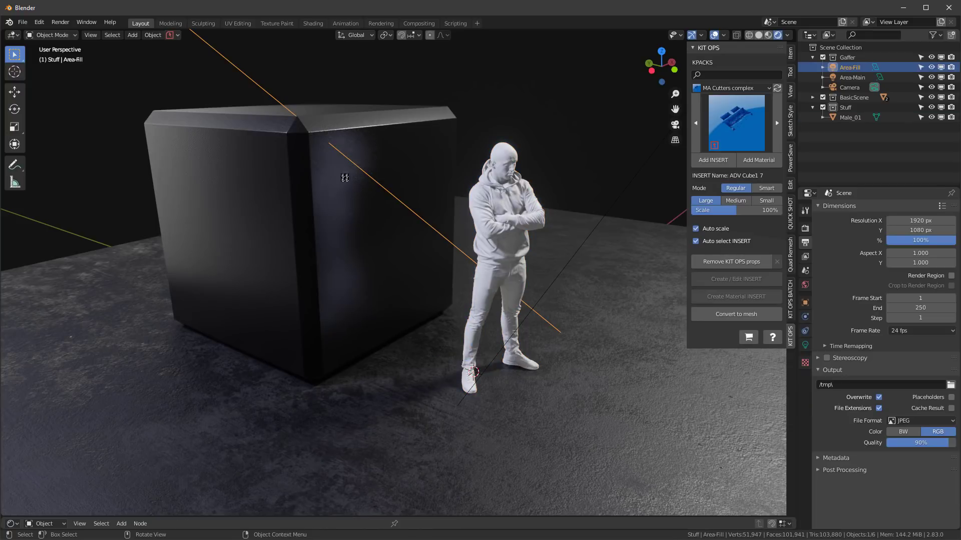
left_click(338, 190)
key("x")
left_click(337, 190)
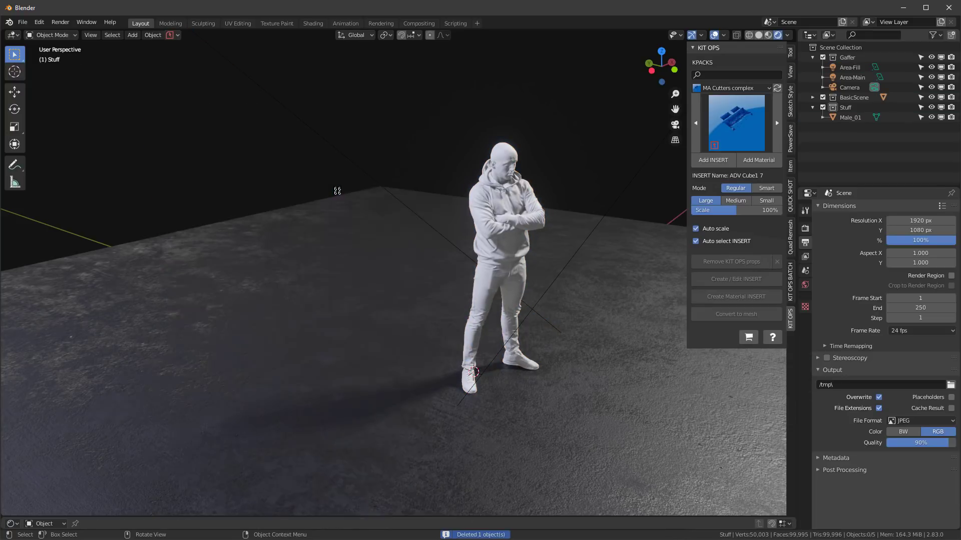
Step: Switch the viewport shading to Material Preview and view the male figure on the ground plane
key("z")
left_click(415, 272)
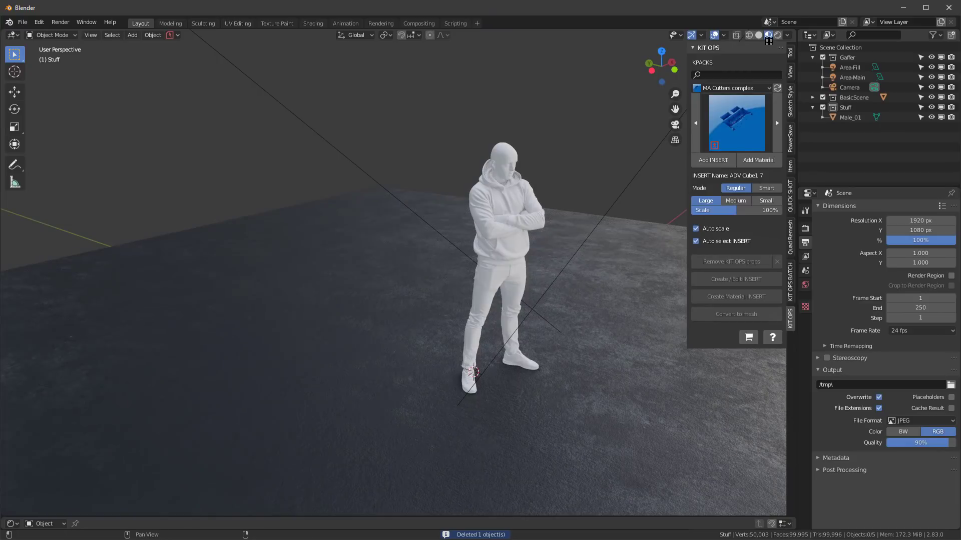
middle_click_drag(400, 210, 523, 510)
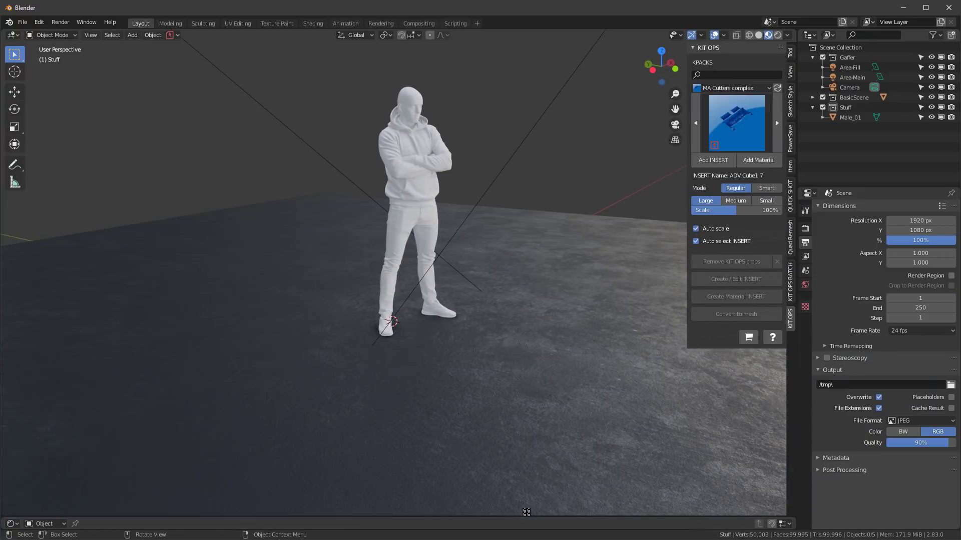
Step: Enlarge the shader editor below the viewport and select the male figure to show the nodes of its defaultMat material
left_click_drag(532, 516, 557, 356)
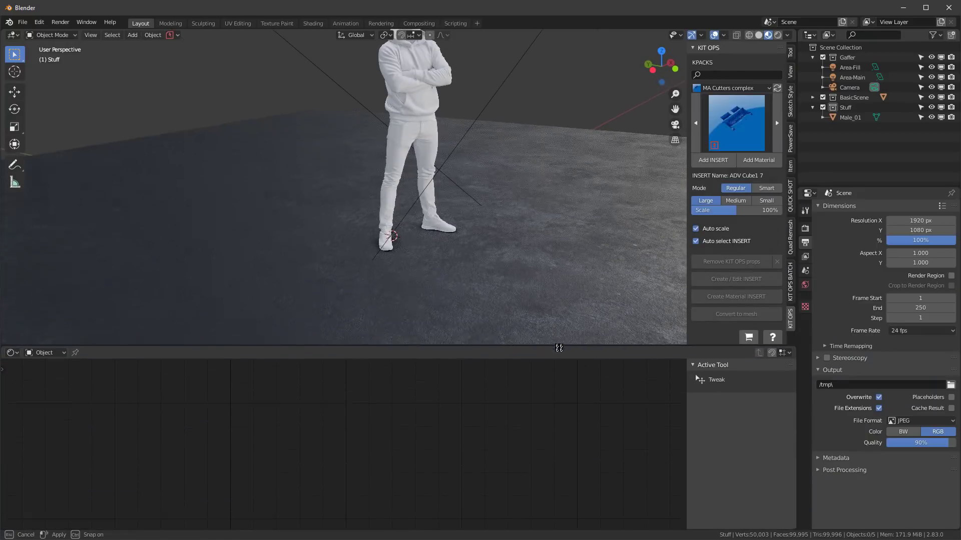
middle_click_drag(508, 165, 474, 206)
scroll(473, 206, "up", 3)
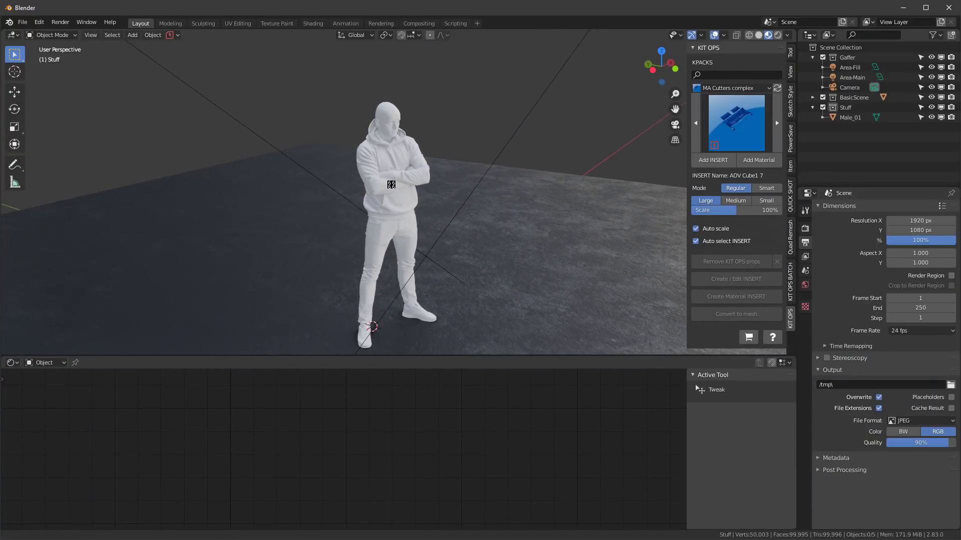
left_click(396, 174)
scroll(477, 386, "down", 6)
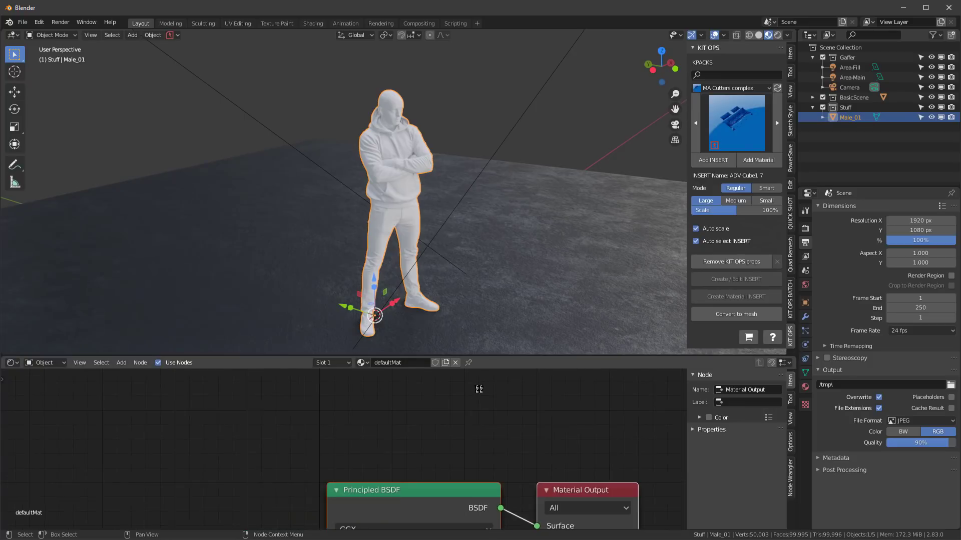
left_click_drag(485, 368, 485, 304)
scroll(555, 476, "up", 2)
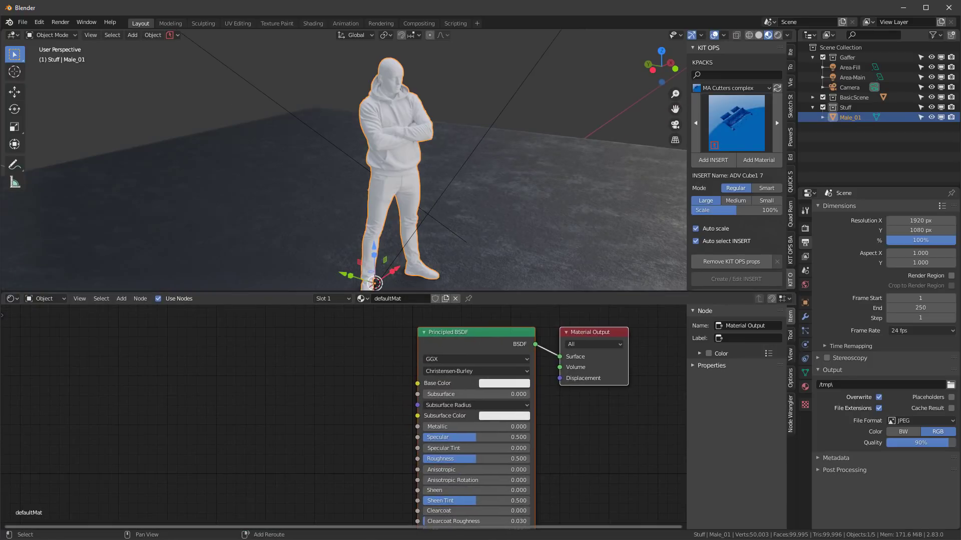
scroll(555, 476, "down", 1)
middle_click_drag(555, 477, 567, 440)
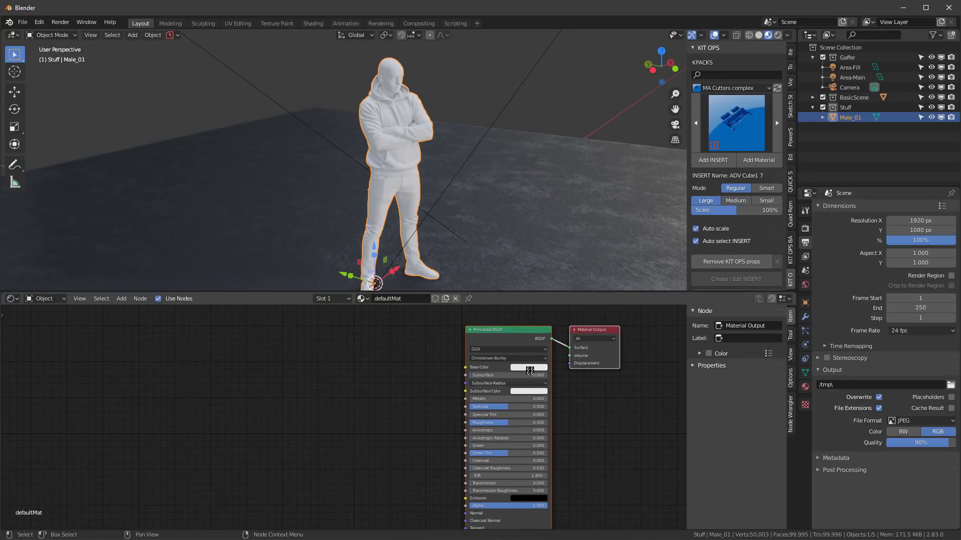
Step: Run Principled Texture Setup on the Principled BSDF with Male_01_Colour.jpg, Male_01_Normal.jpg and Male_01_Spec.jpg from the Male 1 Texture folder
left_click(513, 335)
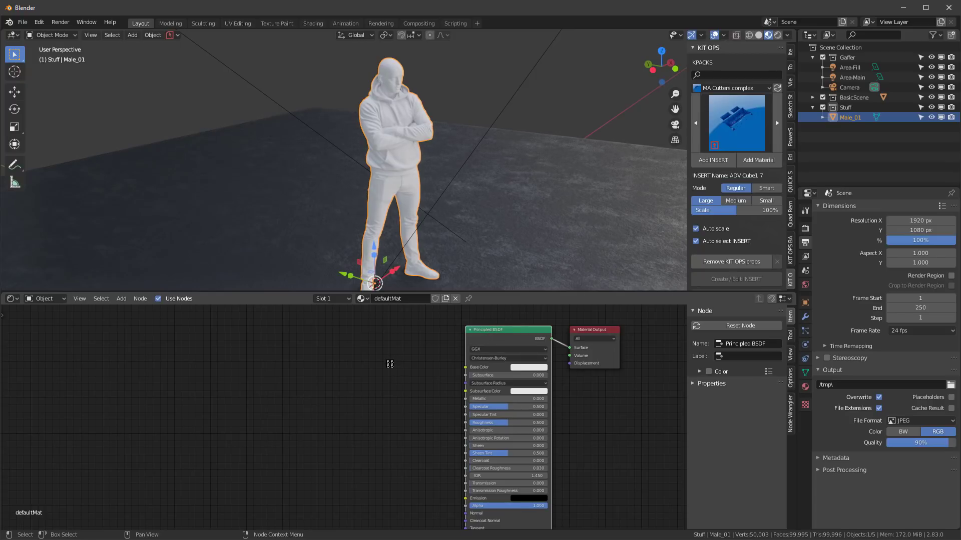
key("ctrl+shift+t")
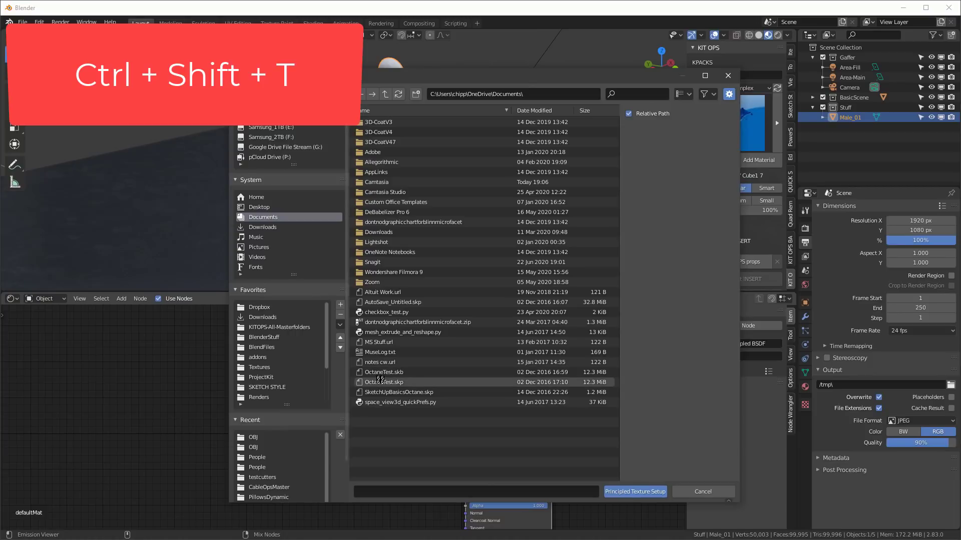
left_click(250, 436)
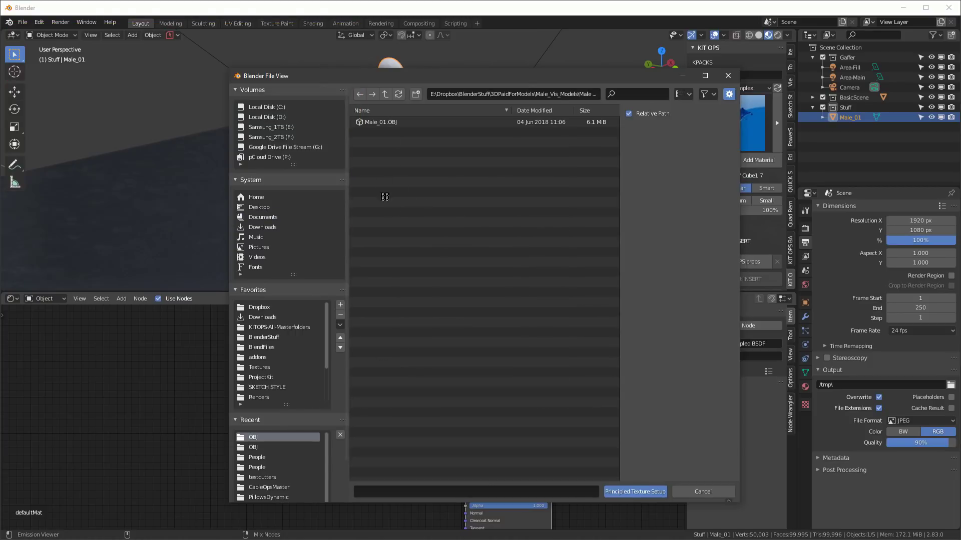
left_click(384, 94)
double_click(378, 133)
left_click_drag(386, 176, 357, 120)
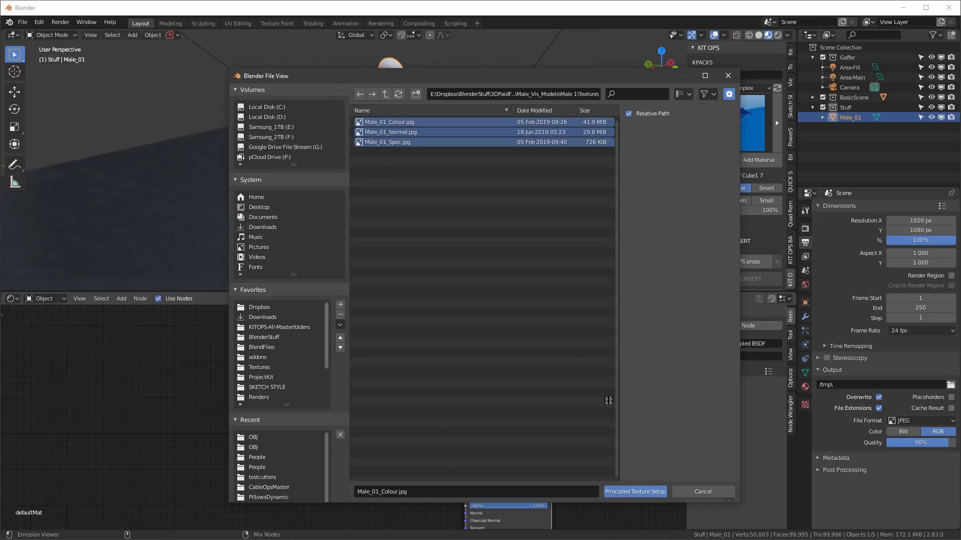
left_click(632, 493)
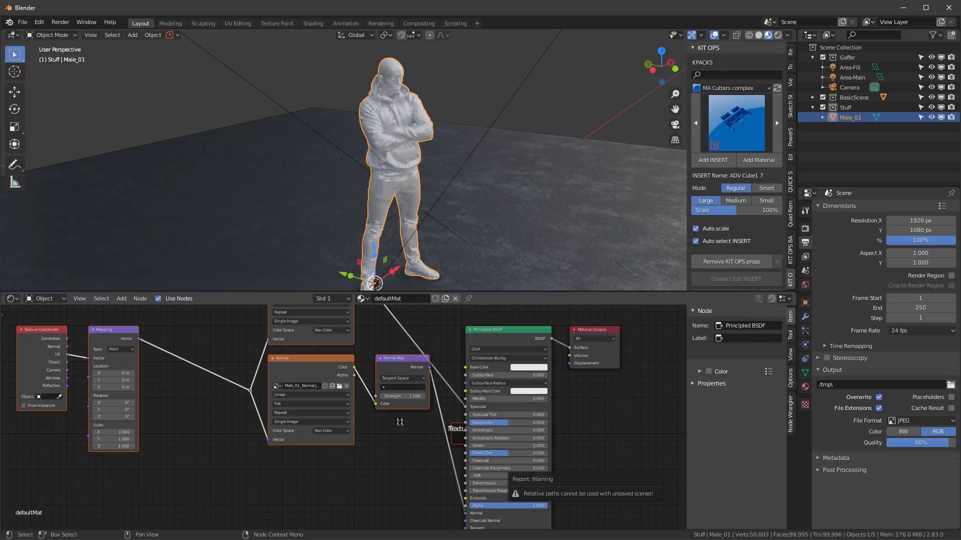
Step: Move the generated mapping and texture nodes together away from the Principled BSDF to spread out the node tree
scroll(399, 432, "down", 2)
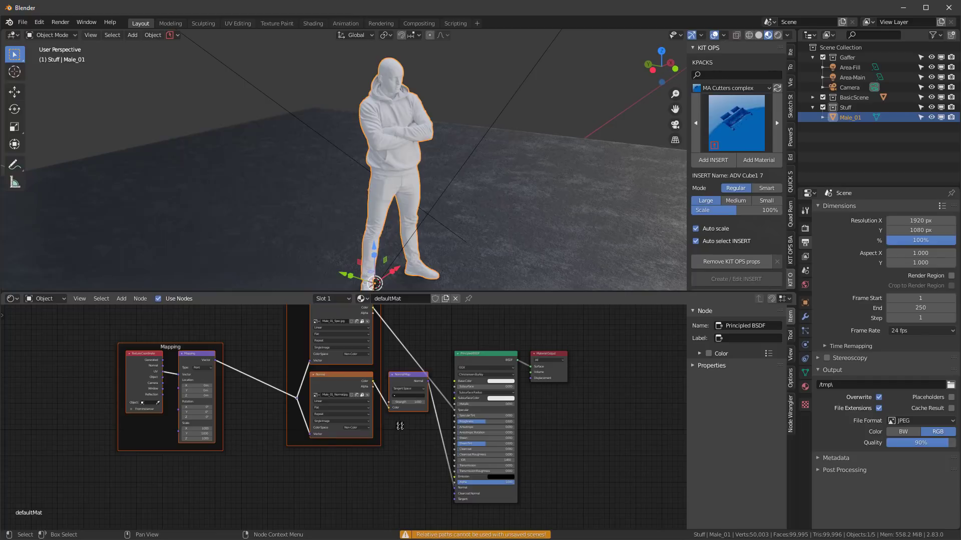
scroll(397, 413, "down", 1)
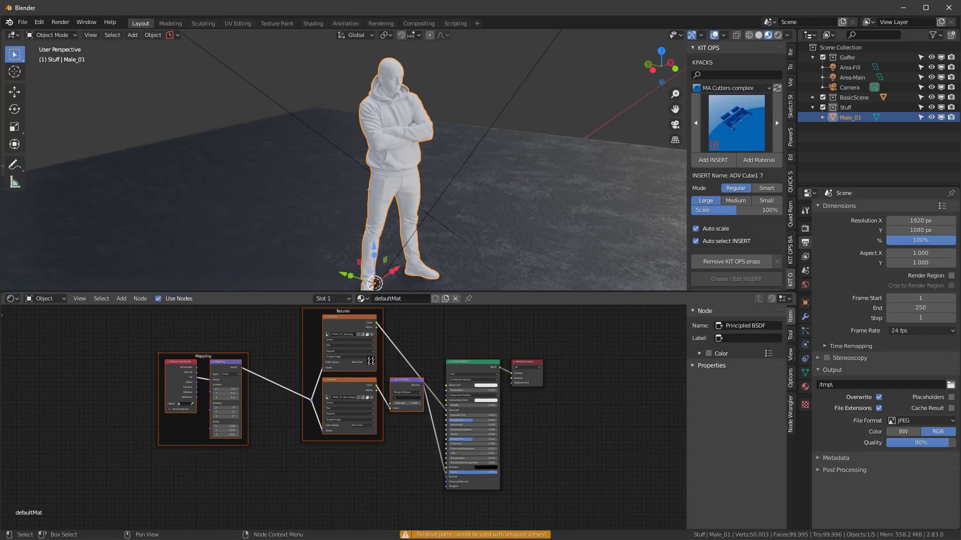
left_click_drag(371, 361, 329, 401)
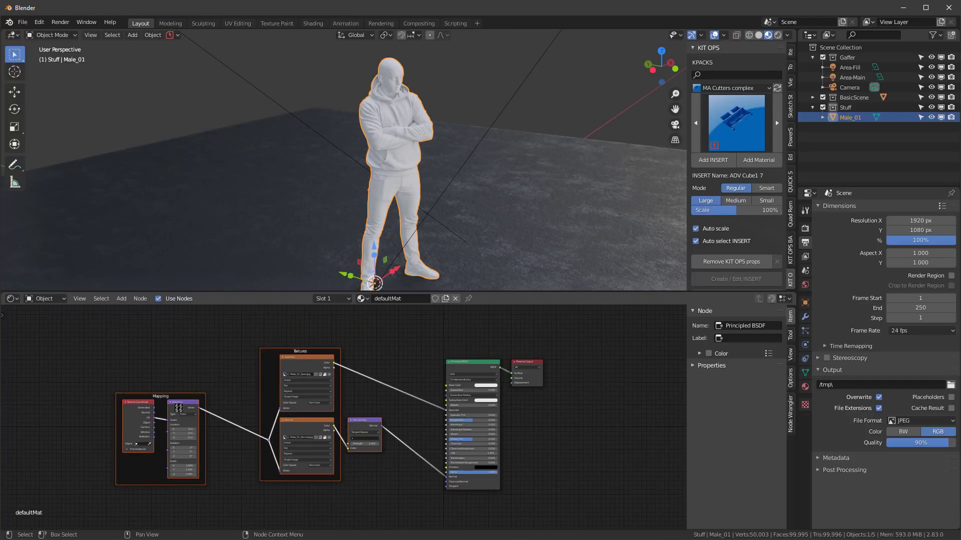
Step: Examine the generated image texture nodes to see which maps are loaded and which Principled BSDF inputs they feed
scroll(156, 396, "up", 2)
left_click(360, 348)
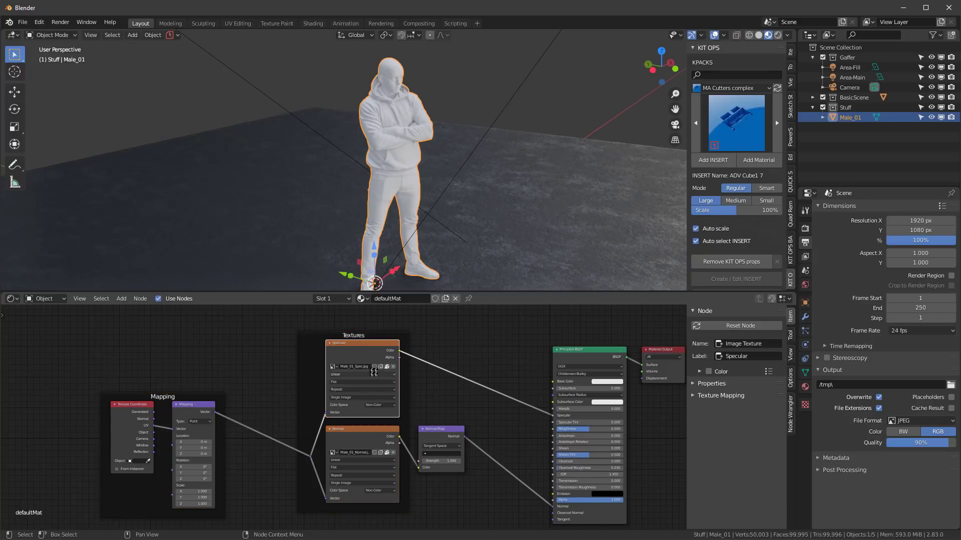
scroll(374, 372, "up", 3)
scroll(369, 487, "down", 1)
scroll(370, 487, "up", 1)
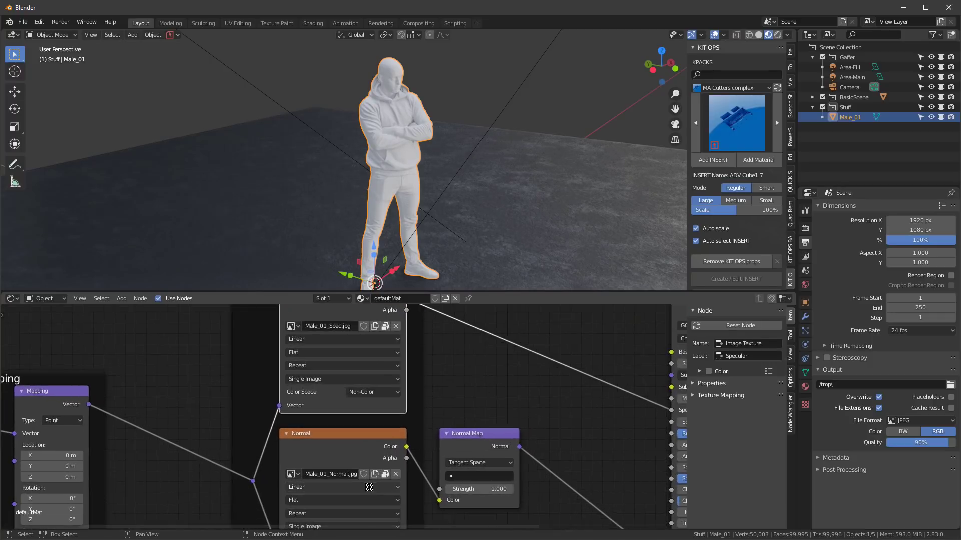
scroll(370, 487, "down", 4)
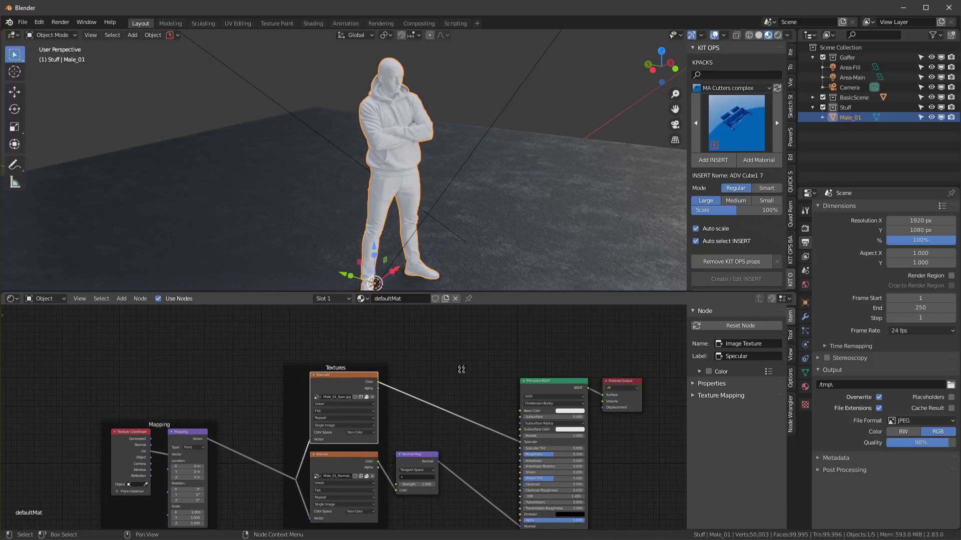
scroll(458, 371, "up", 1)
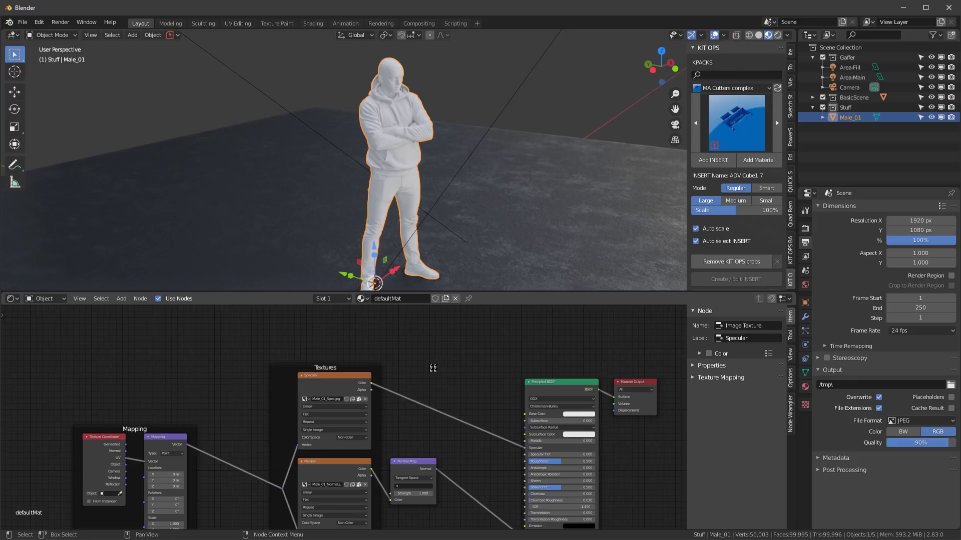
scroll(432, 368, "down", 1)
middle_click_drag(438, 364, 443, 403)
Step: Delete the Textures frame and place a duplicate of the Specular image texture node above the original
left_click(391, 405)
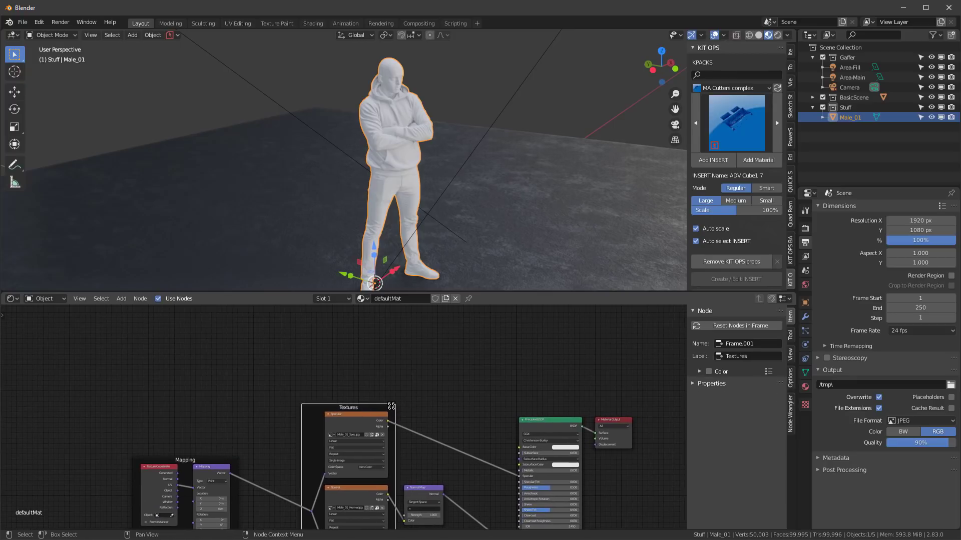
key("x")
left_click(379, 419)
key("shift+d")
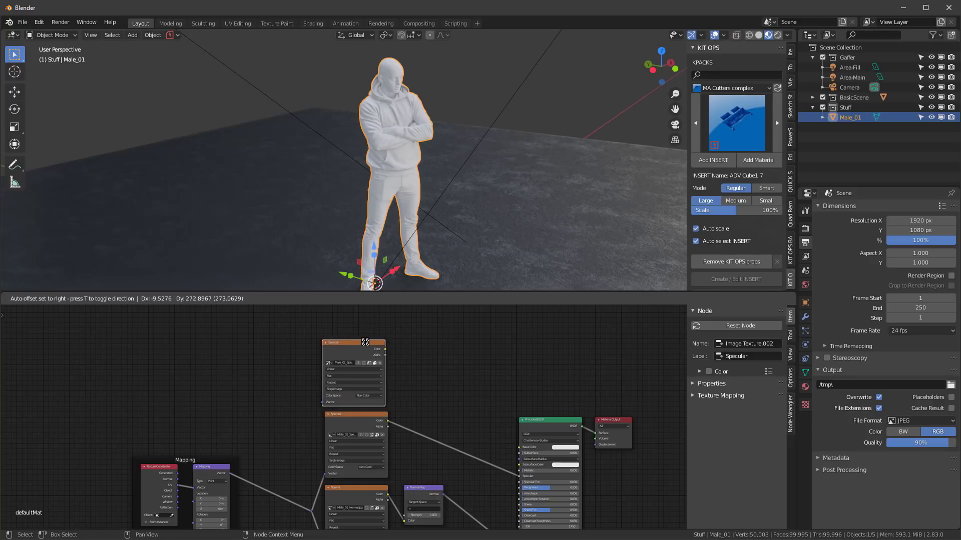
left_click(370, 360)
Step: Load Male_01_Colour.jpg into the duplicated image texture node
scroll(371, 360, "up", 2)
left_click(381, 355)
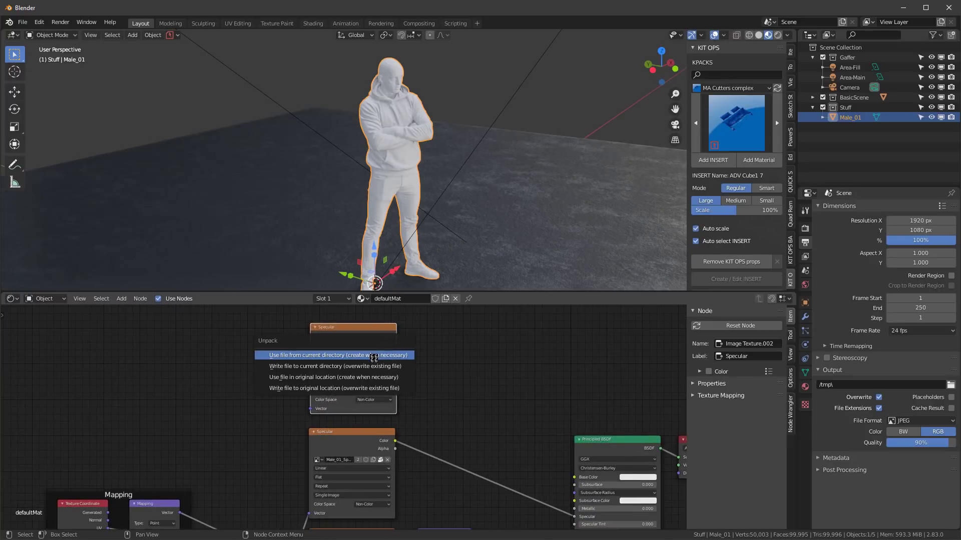
left_click(374, 355)
left_click(380, 356)
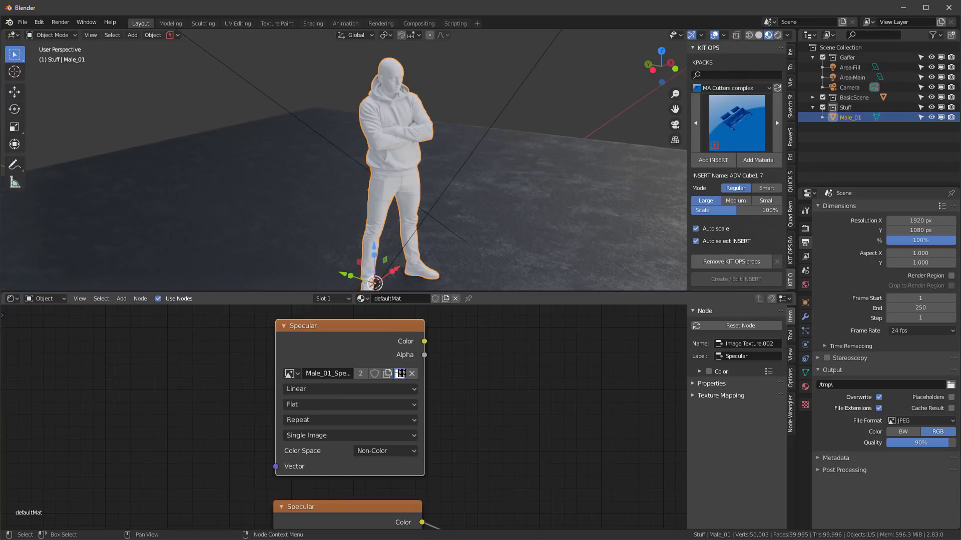
left_click(271, 435)
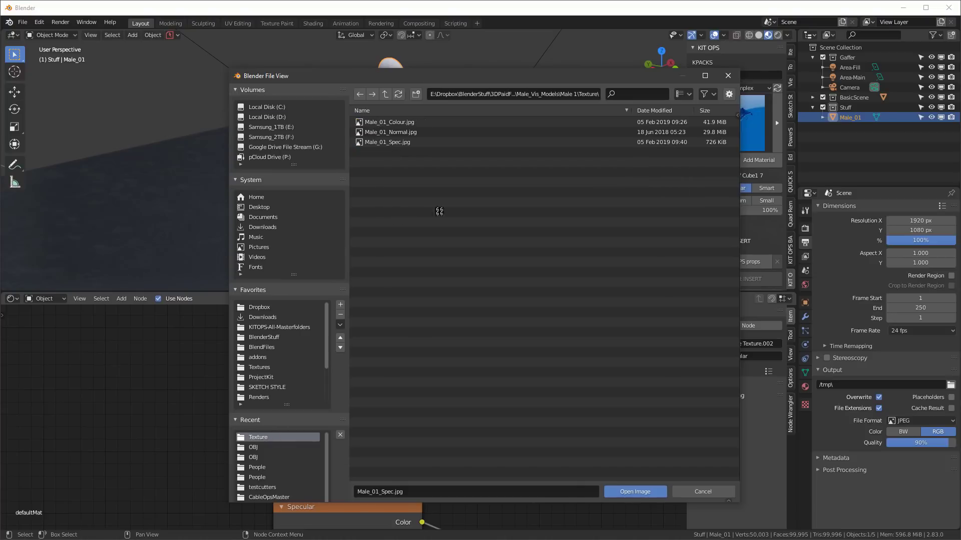
double_click(403, 122)
Step: Link the mapping reroute to the colour texture's Vector input and its Color output to the Principled BSDF's Base Color
scroll(402, 504, "down", 5)
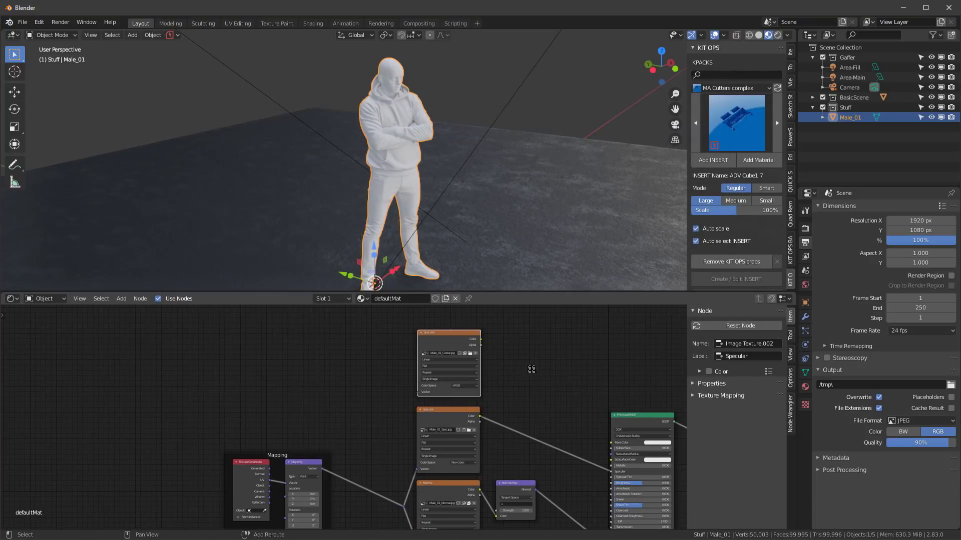
left_click_drag(403, 507, 417, 392)
left_click_drag(440, 350, 452, 350)
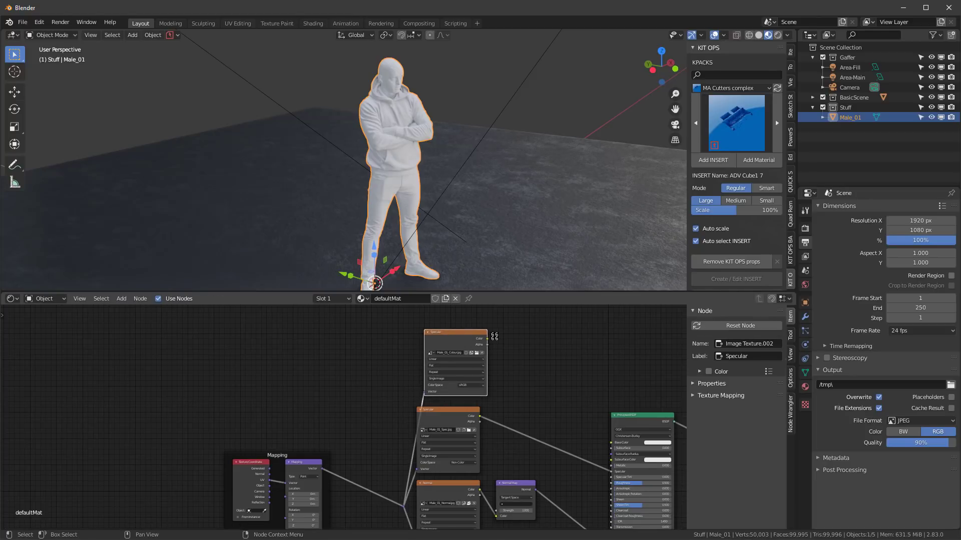
scroll(396, 340, "up", 2)
left_click_drag(376, 336, 431, 399)
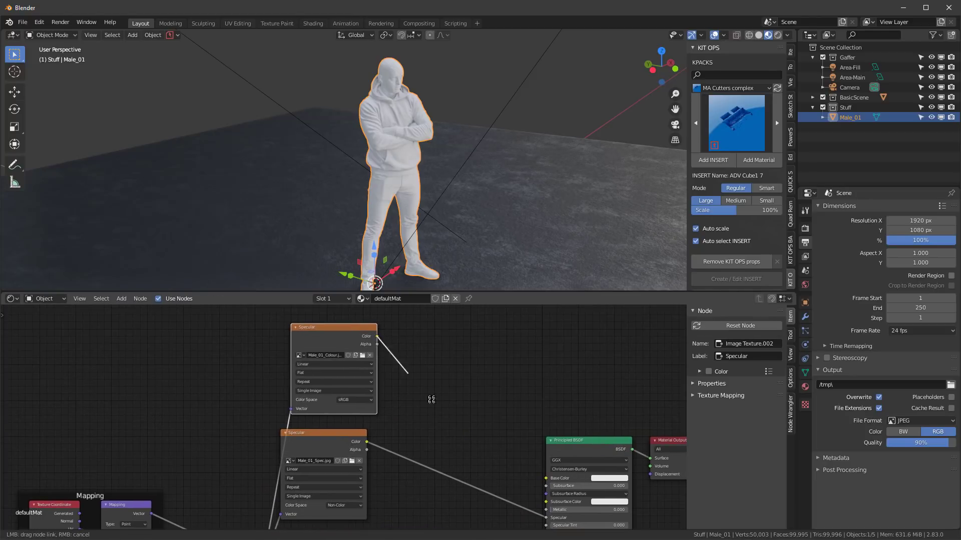
left_click_drag(545, 478, 545, 478)
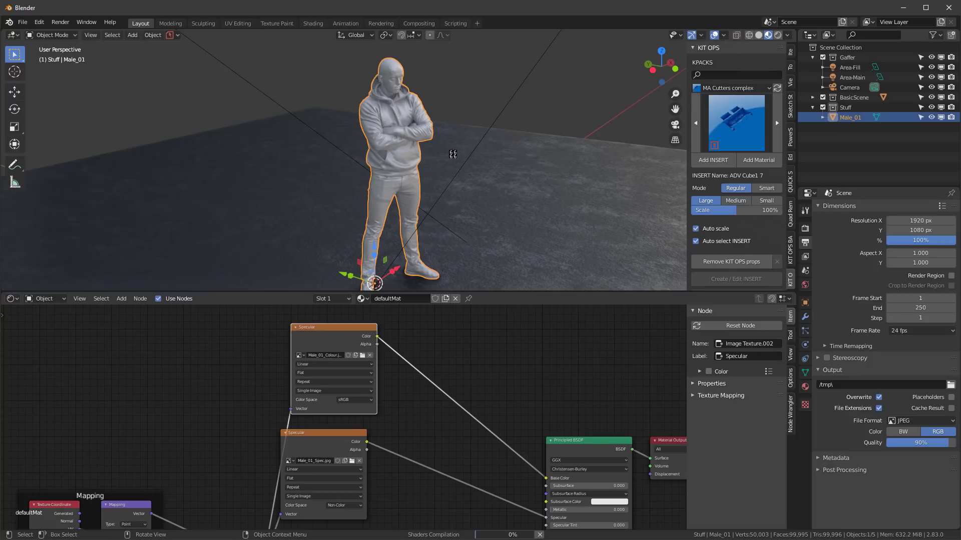
Step: Examine the textured figure's face and hoodie close up from several angles
middle_click_drag(453, 155, 440, 130)
scroll(450, 137, "up", 5)
scroll(414, 418, "down", 3)
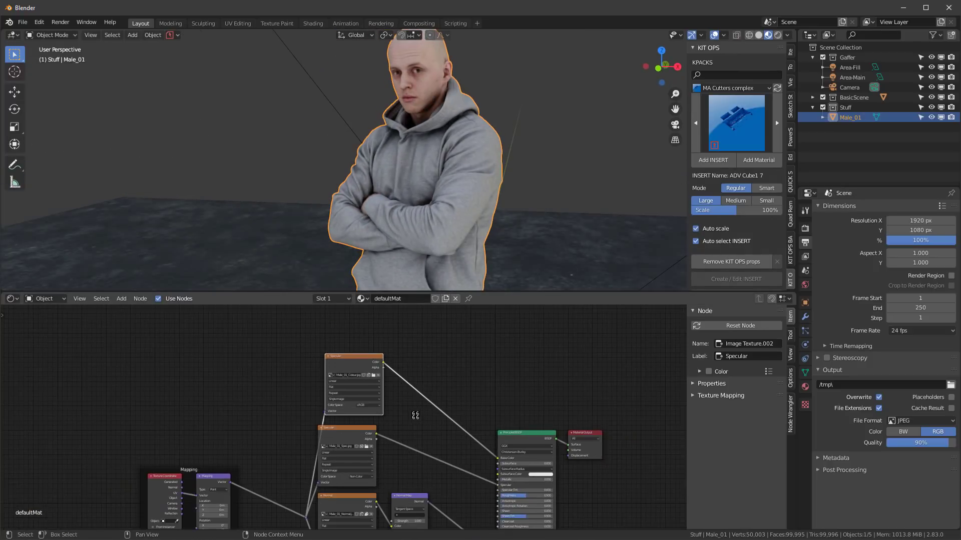
middle_click_drag(521, 210, 321, 165)
right_click(466, 182)
left_click(467, 182)
scroll(402, 418, "up", 3)
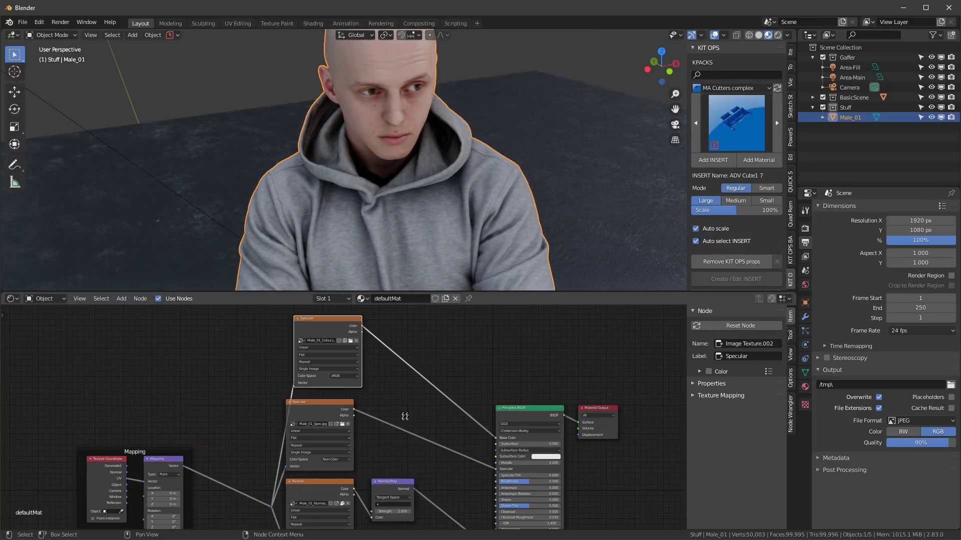
Step: Move the Specular image texture node clear of the colour texture node and add an Invert node beside it
left_click_drag(331, 391, 371, 385)
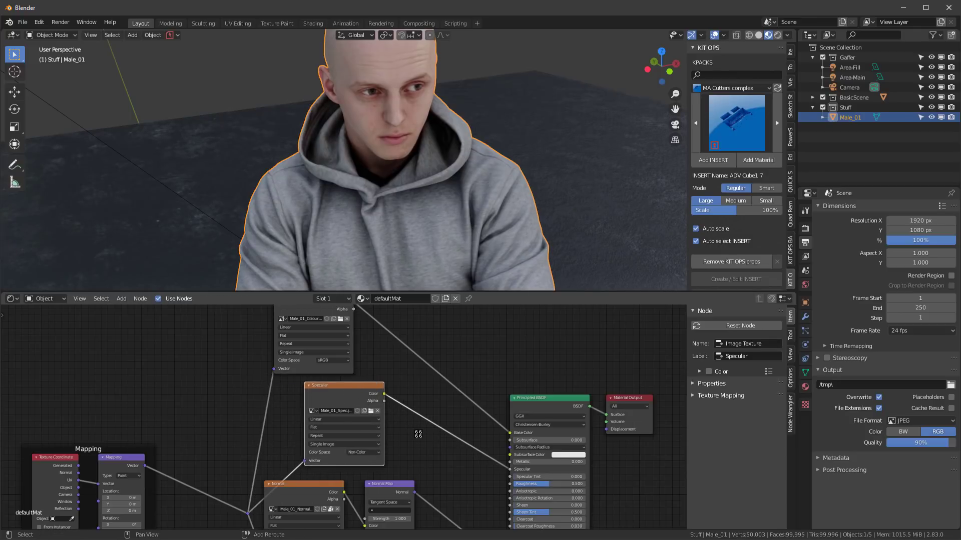
key("shift+a")
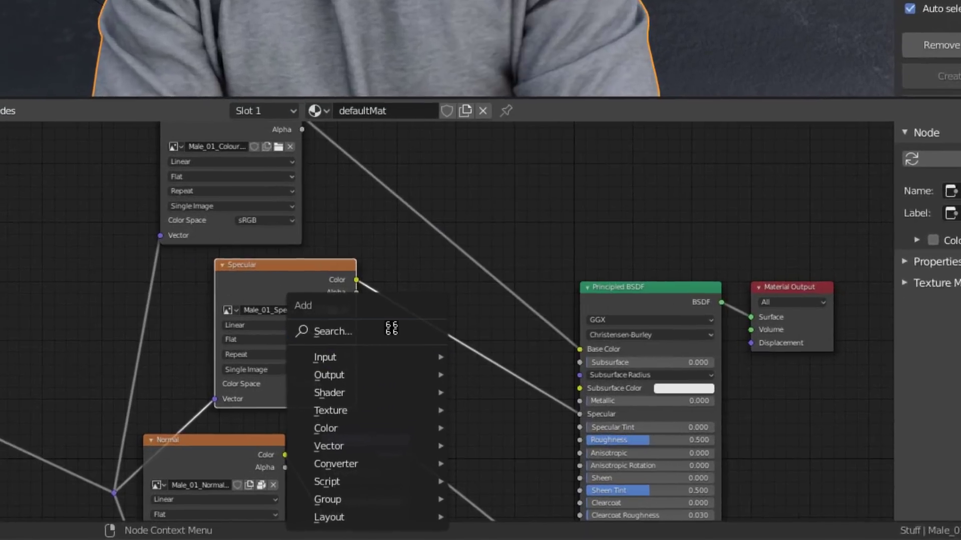
left_click(392, 328)
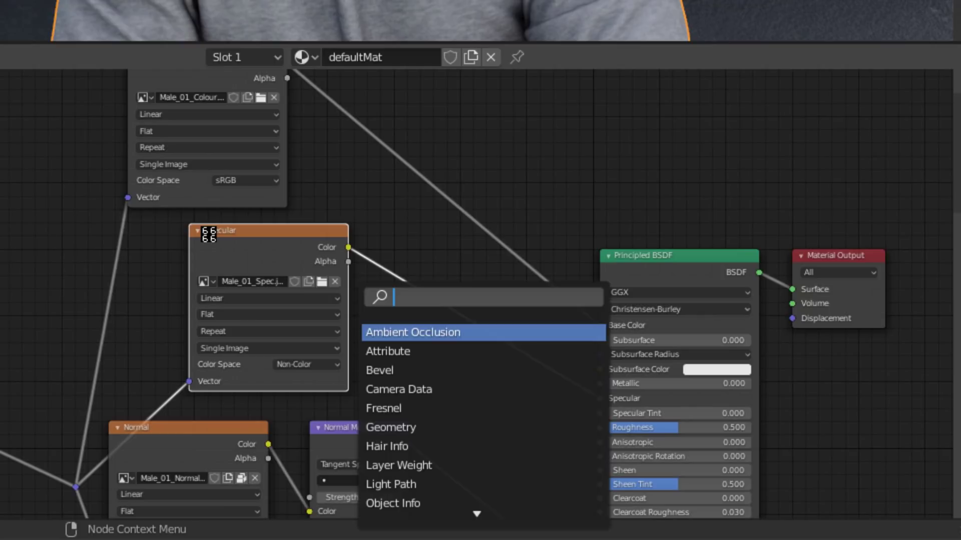
type("invert")
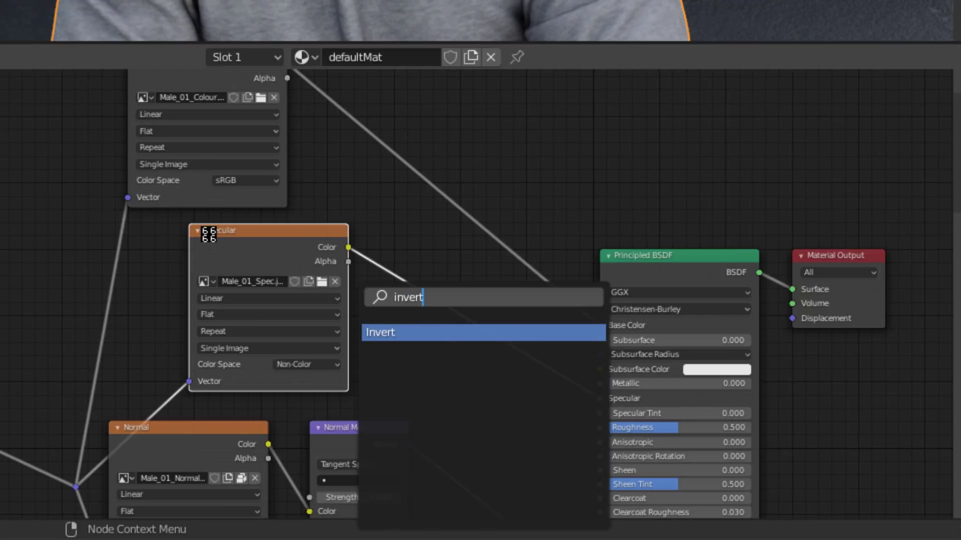
key("Return")
Step: Link the Specular texture's Color output to the Invert node's Color input and the Invert output to the Principled BSDF's Roughness
left_click_drag(347, 241, 389, 392)
left_click_drag(481, 361, 599, 428)
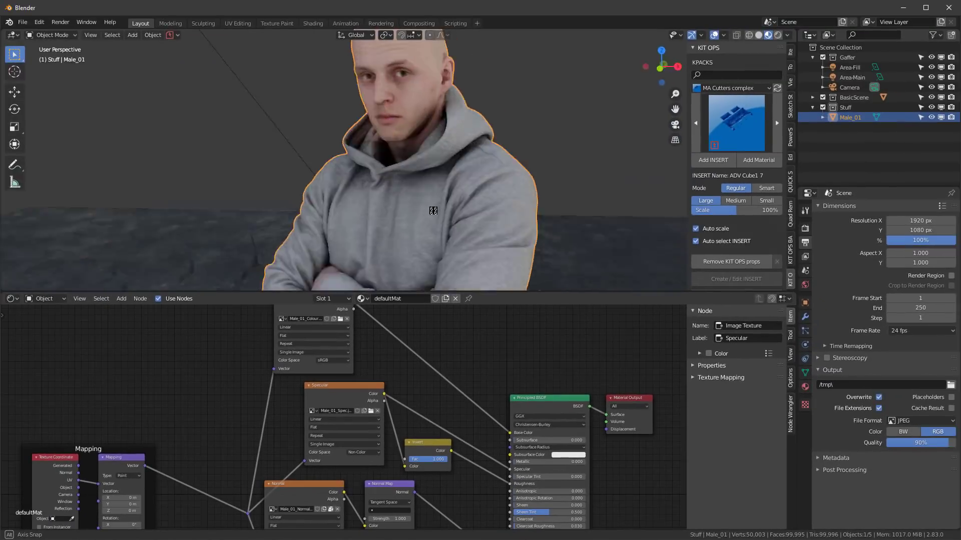
middle_click_drag(451, 165, 357, 139)
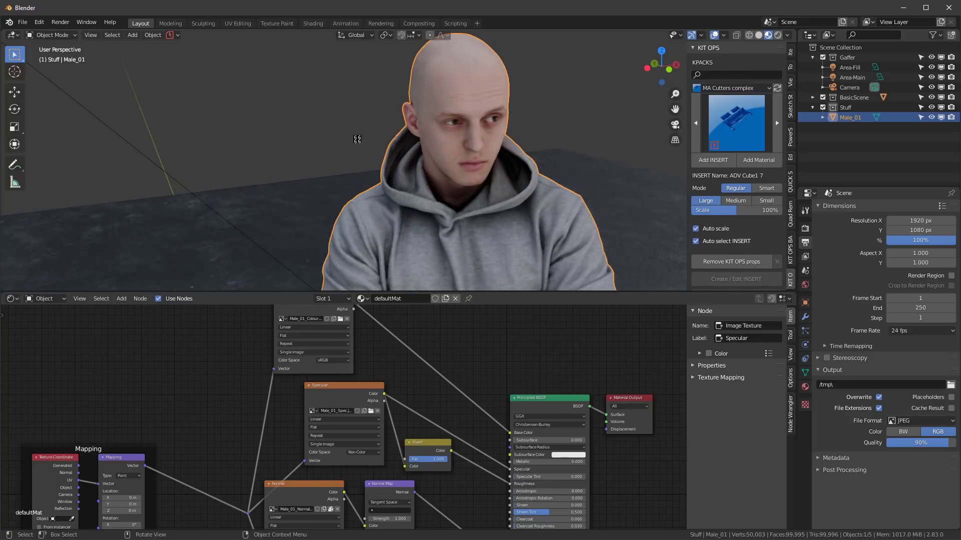
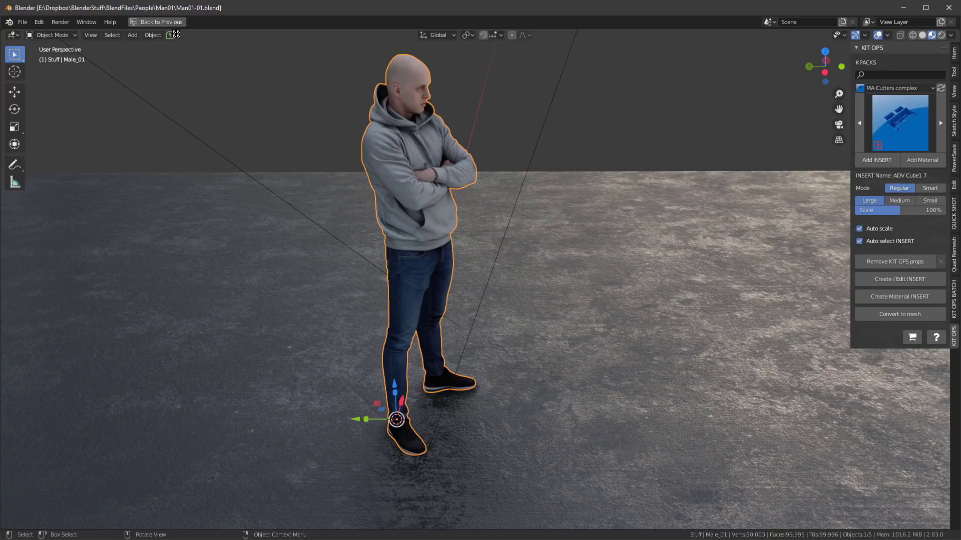
Step: Save the project as the next numbered version, Man01-02.blend, with PowerSave
left_click(174, 35)
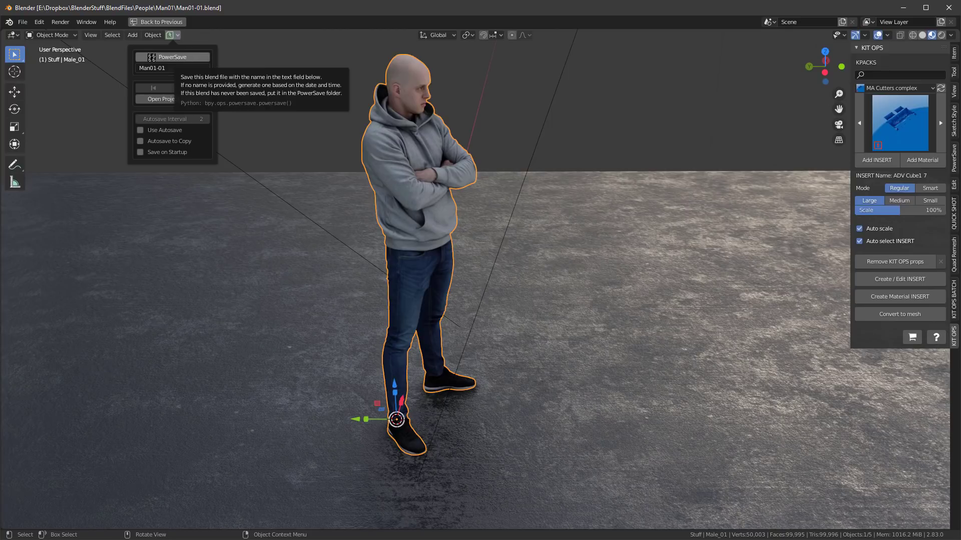
left_click(174, 56)
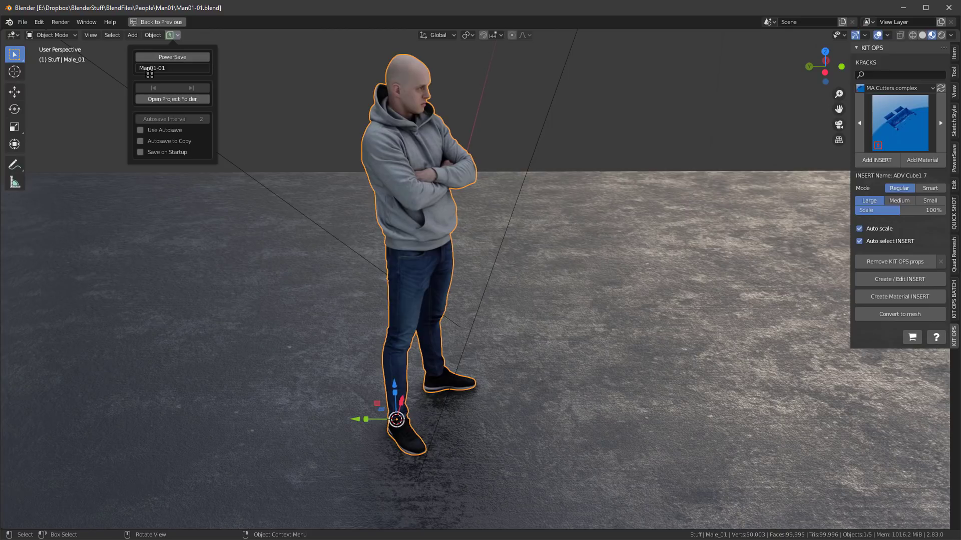
left_click(173, 57)
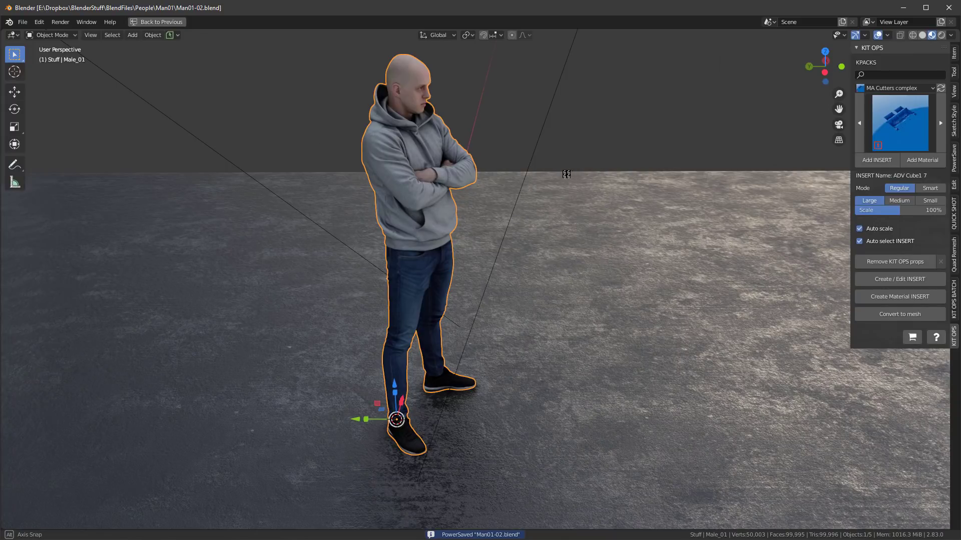
middle_click_drag(570, 175, 532, 167)
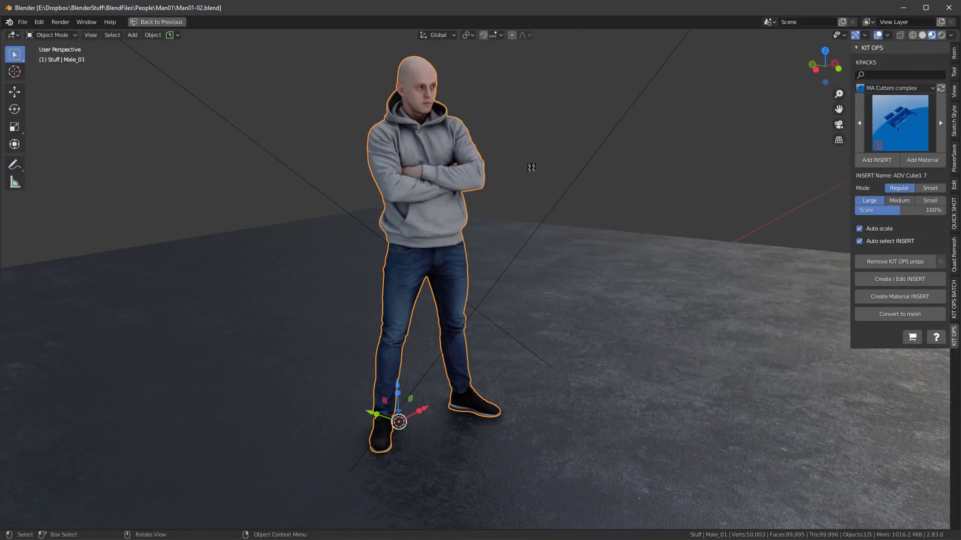
middle_click_drag(457, 113, 546, 104)
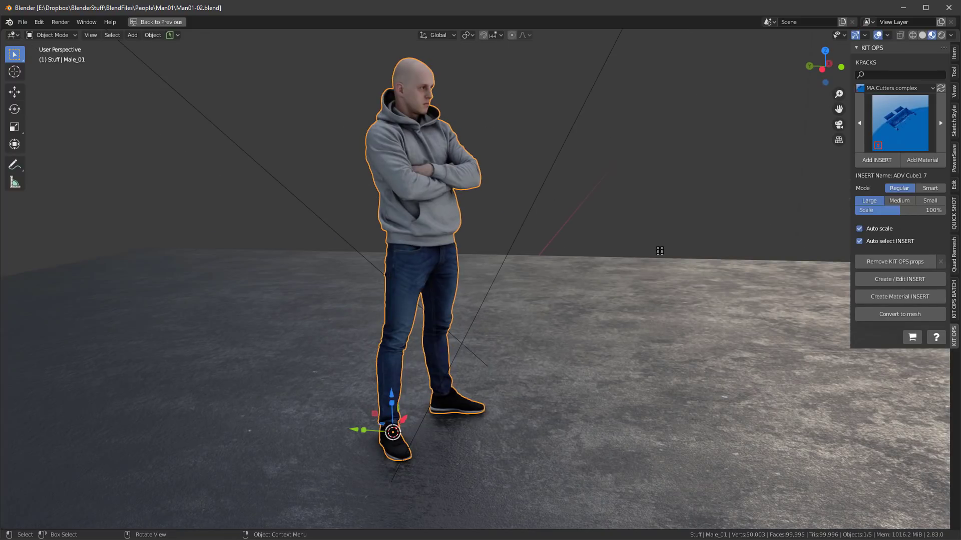
Step: Restore the full workspace layout and shrink the node editor to a strip so the 3D viewport gets most of the space
key("ctrl+space")
scroll(447, 154, "down", 3)
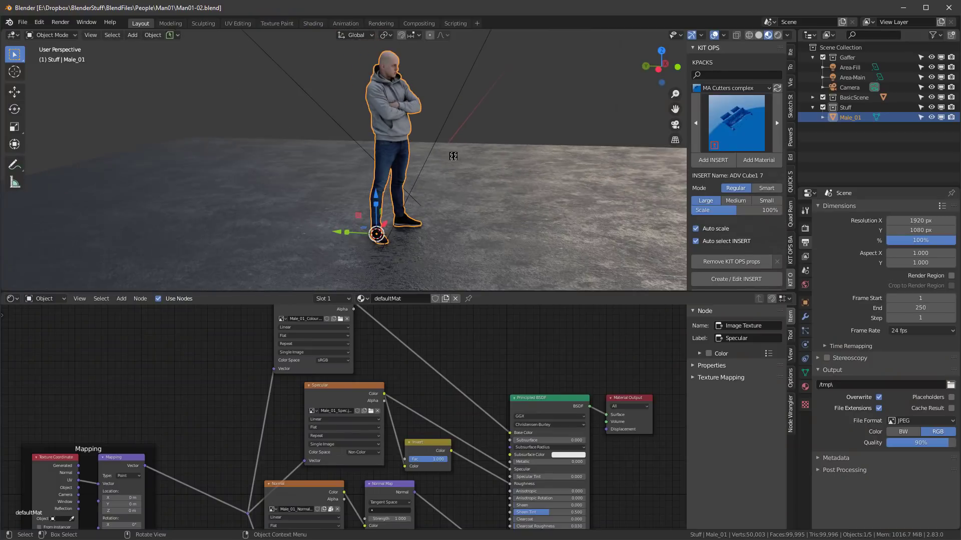
left_click_drag(490, 293, 490, 515)
scroll(450, 300, "up", 4)
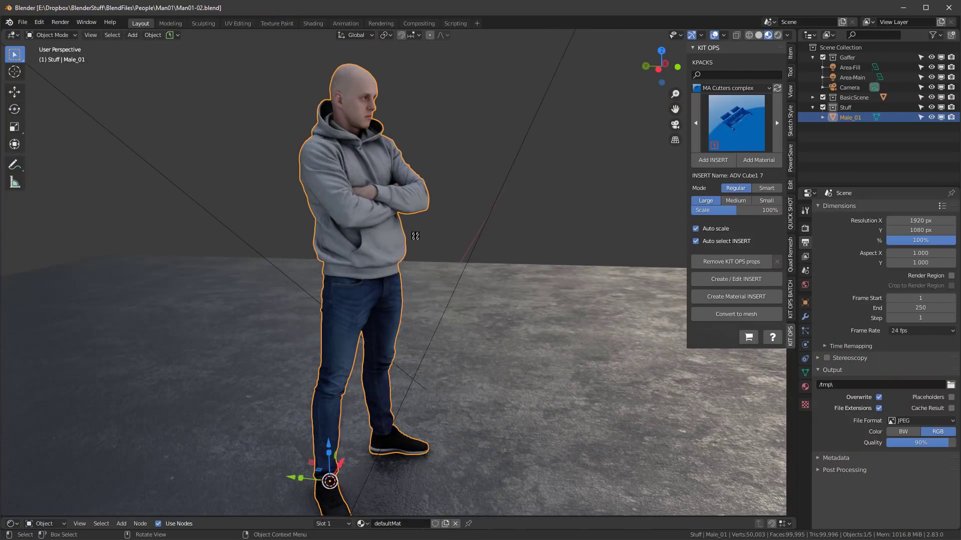
Step: Add a Decimate modifier to Male_01 and set its collapse ratio to 0.2
left_click(805, 317)
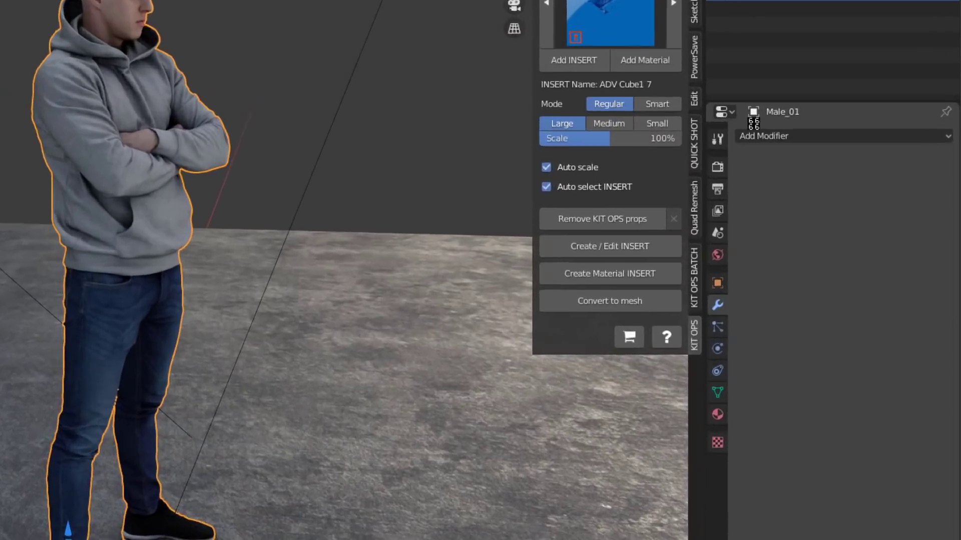
left_click(834, 208)
left_click(535, 194)
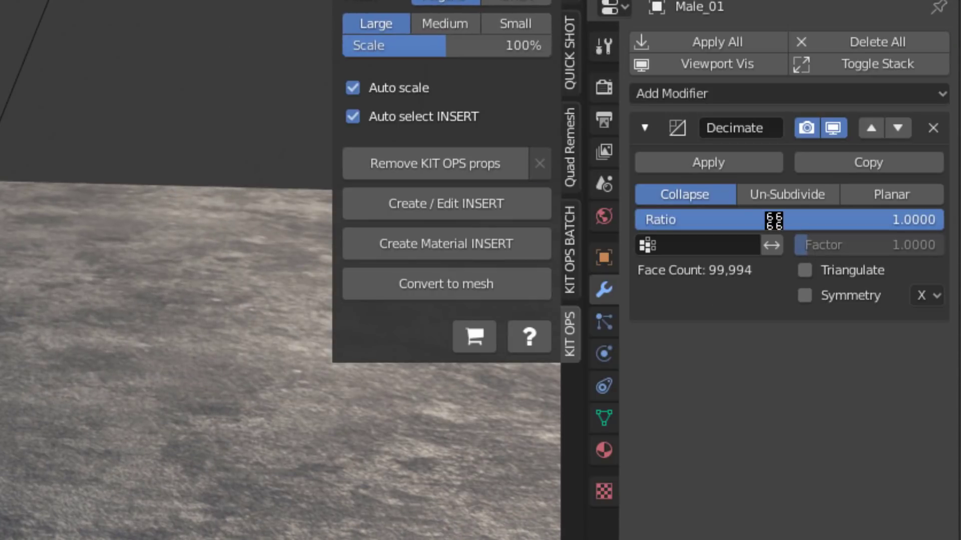
left_click(774, 219)
type(".2")
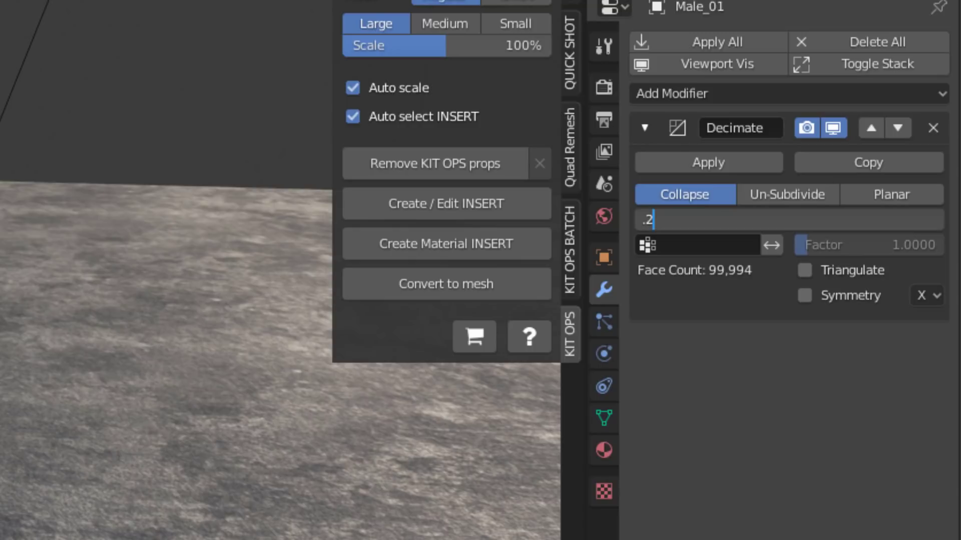
key("Return")
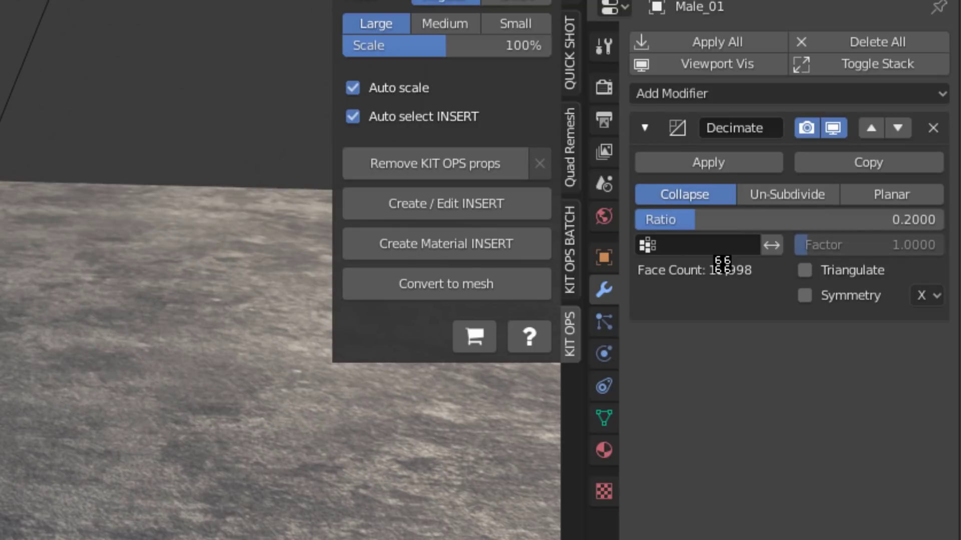
Step: Lower the Decimate modifier's ratio to 0.1
left_click(757, 225)
type(".1")
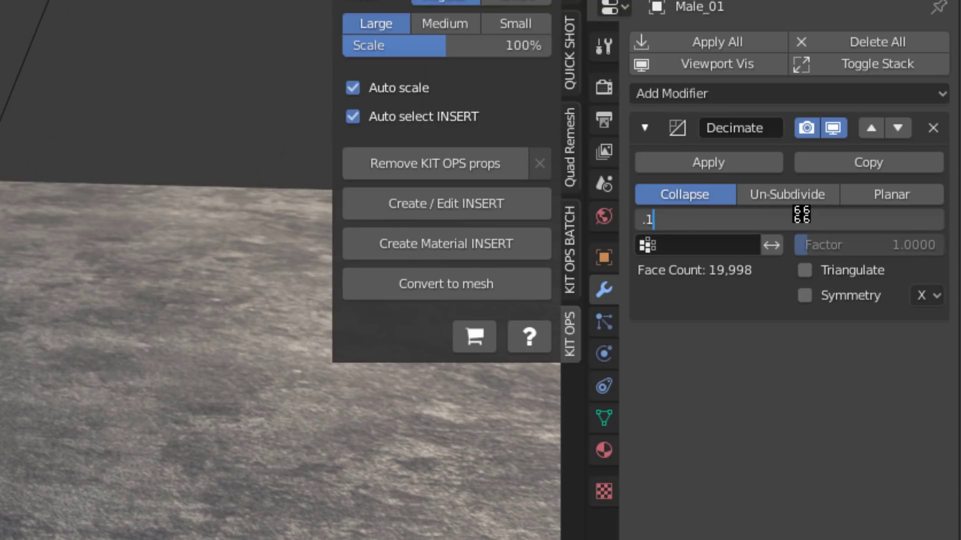
key("Return")
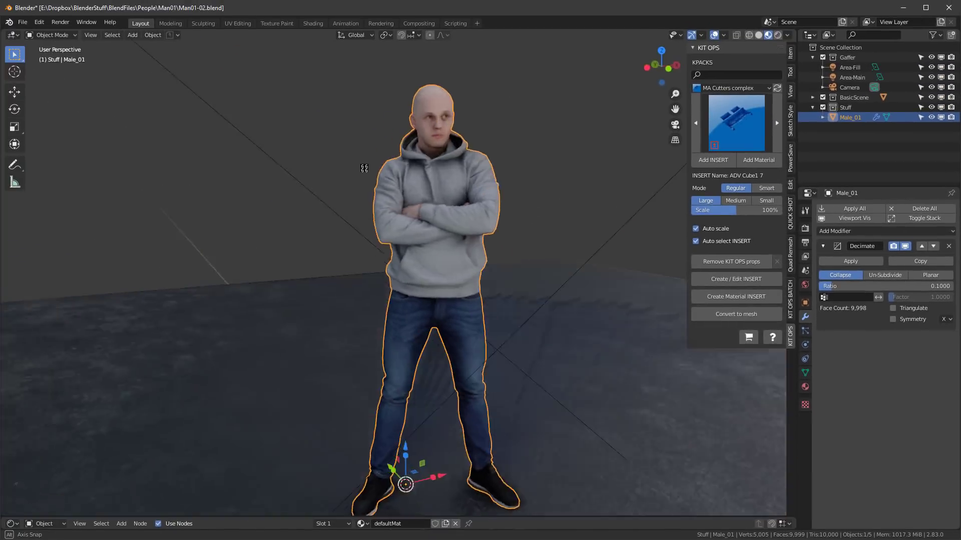
Step: Examine the decimated figure's head and body from several angles and distances, including in wireframe shading
middle_click_drag(363, 168, 462, 181)
scroll(437, 92, "up", 5)
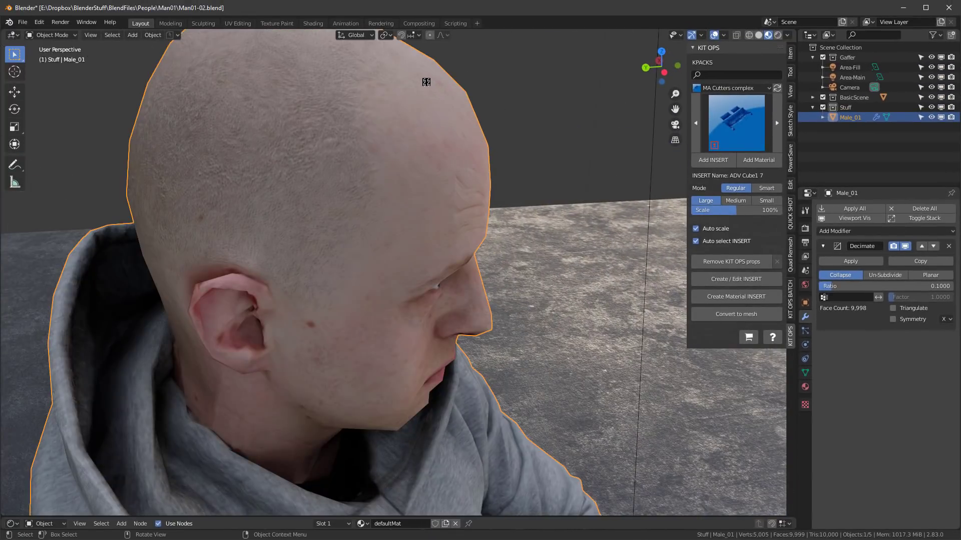
scroll(425, 83, "down", 1)
middle_click_drag(425, 83, 386, 94)
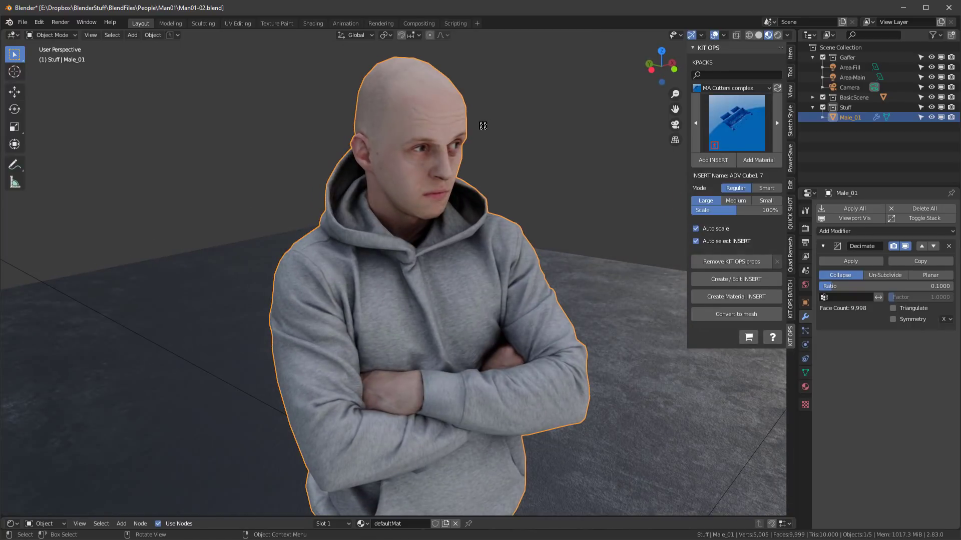
key("shift+z")
middle_click_drag(470, 126, 516, 163)
key("shift+z")
scroll(541, 151, "down", 8)
scroll(576, 200, "up", 3)
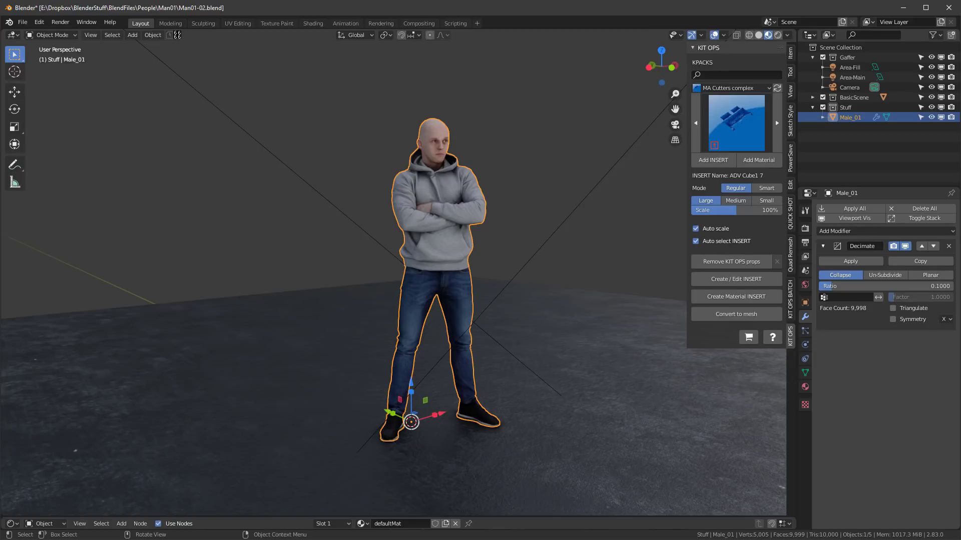
Step: Save the decimated figure in Man01-02.blend
key("ctrl+s")
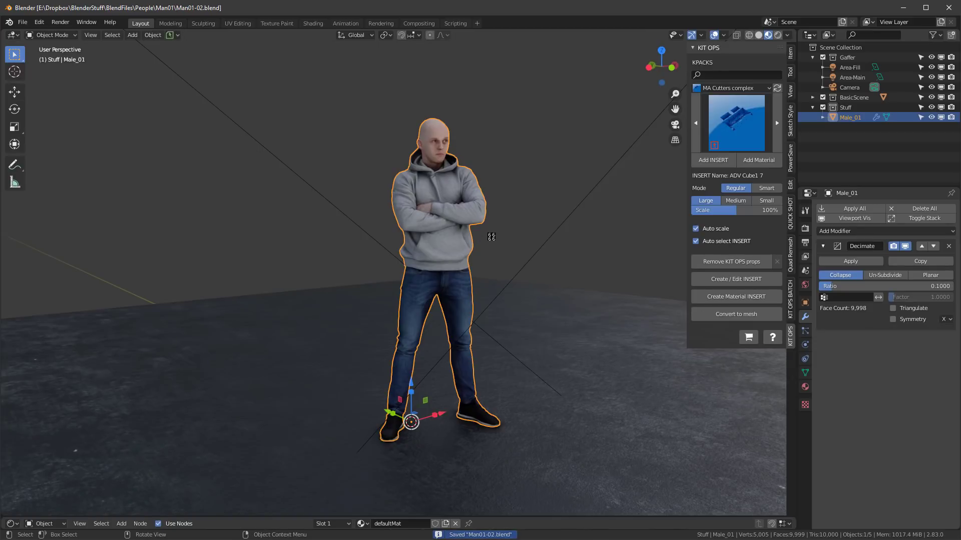
scroll(473, 220, "up", 2)
middle_click_drag(472, 218, 490, 197)
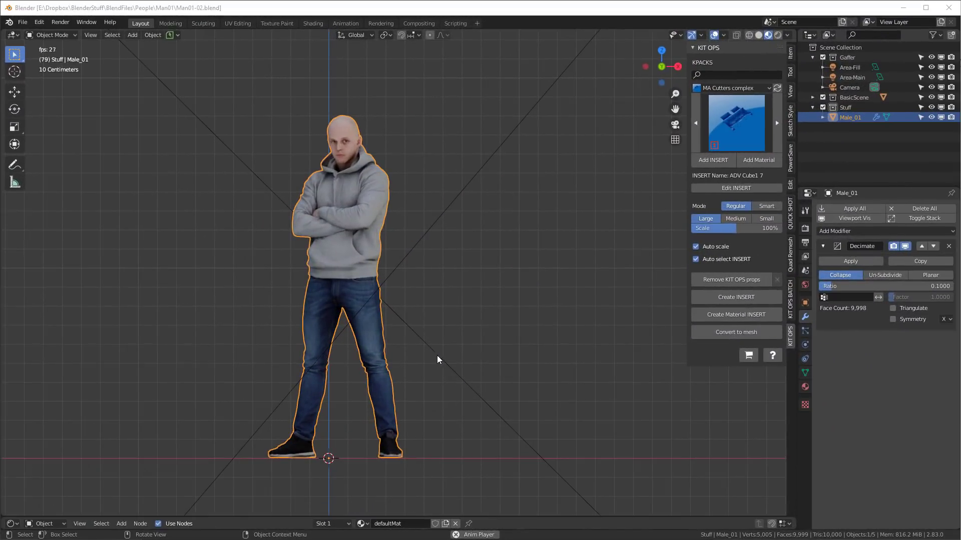
left_click(842, 261)
middle_click_drag(214, 140, 239, 144)
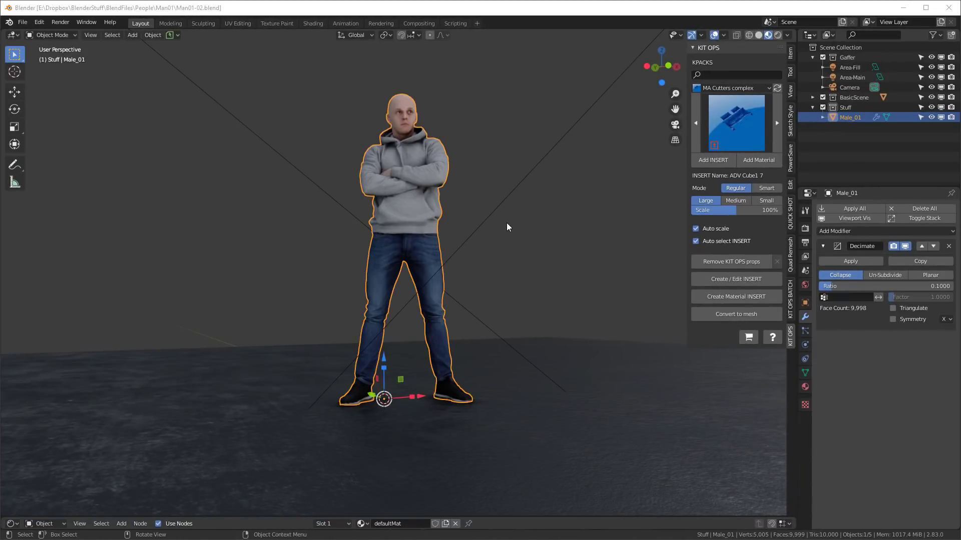
mouse_move(481, 231)
middle_mouse_down()
mouse_move(503, 236)
mouse_move(485, 230)
middle_mouse_up()
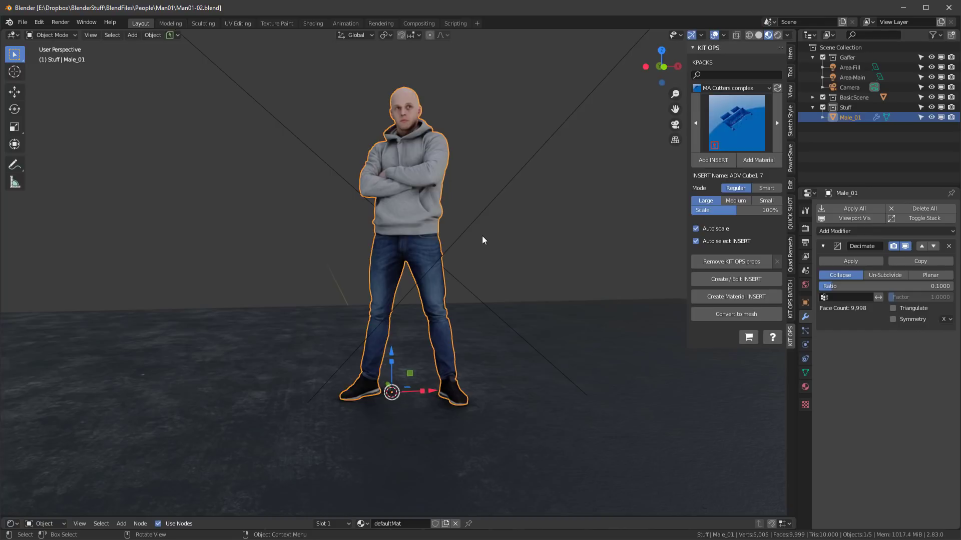
mouse_move(469, 236)
middle_mouse_down()
mouse_move(511, 233)
mouse_move(471, 235)
middle_mouse_up()
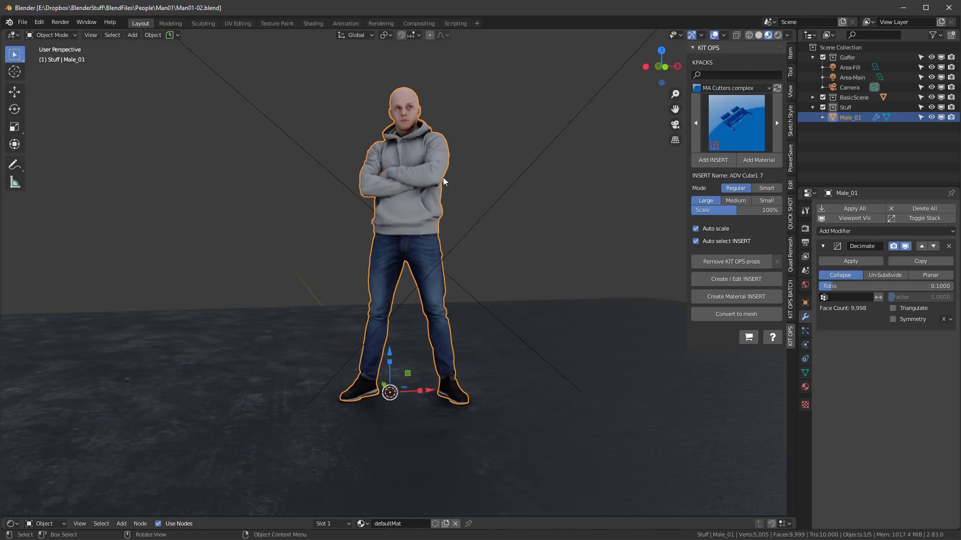
Step: Set the viewport to the front orthographic view and add a single-bone armature at the world origin
key("KP_5")
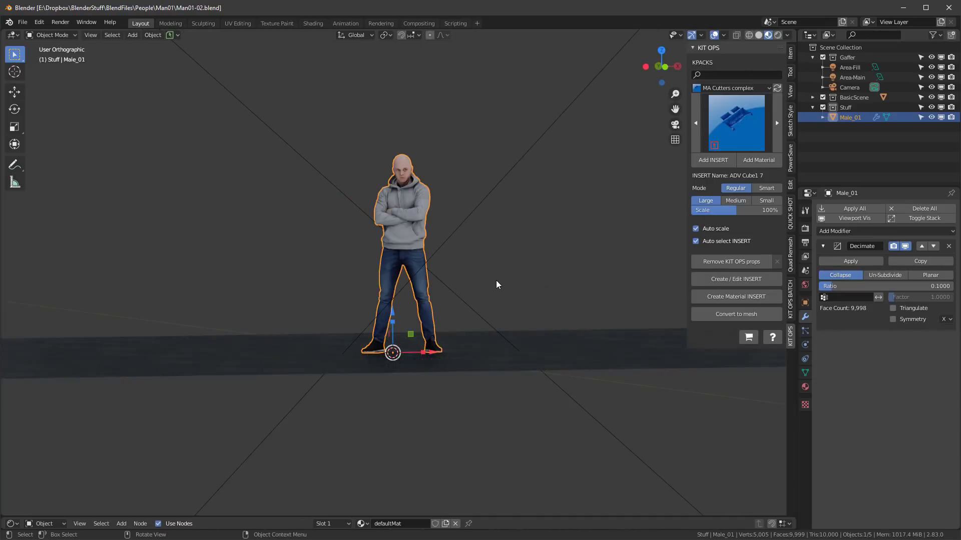
key("KP_1")
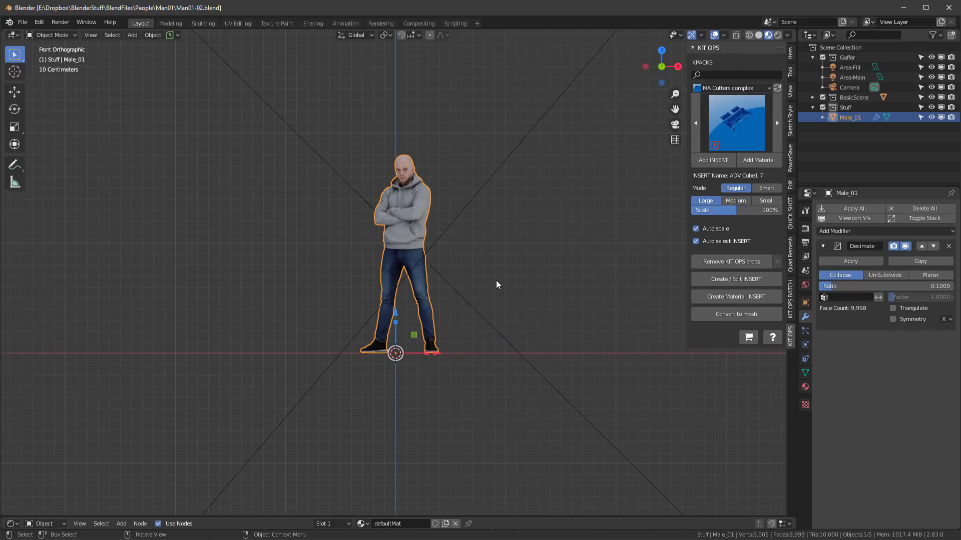
scroll(522, 268, "up", 1)
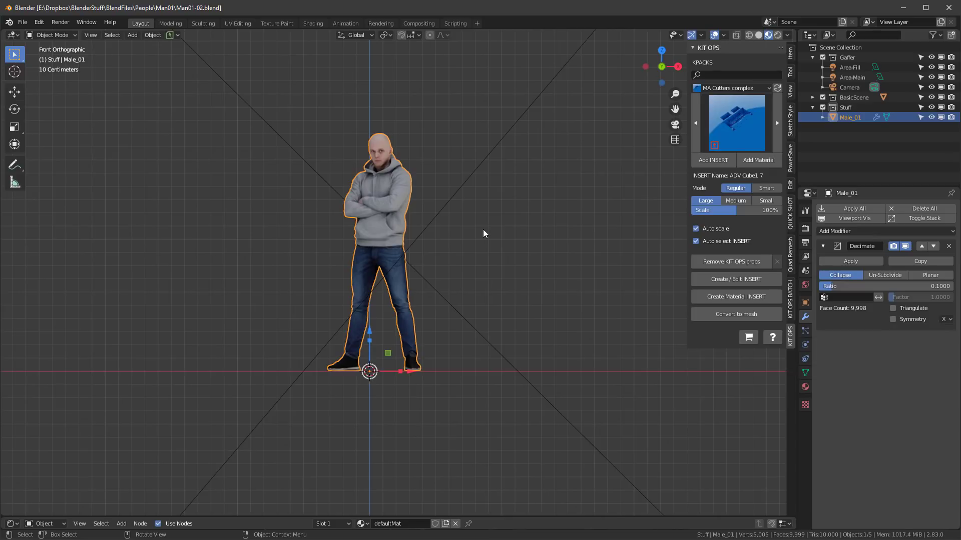
key("shift+a")
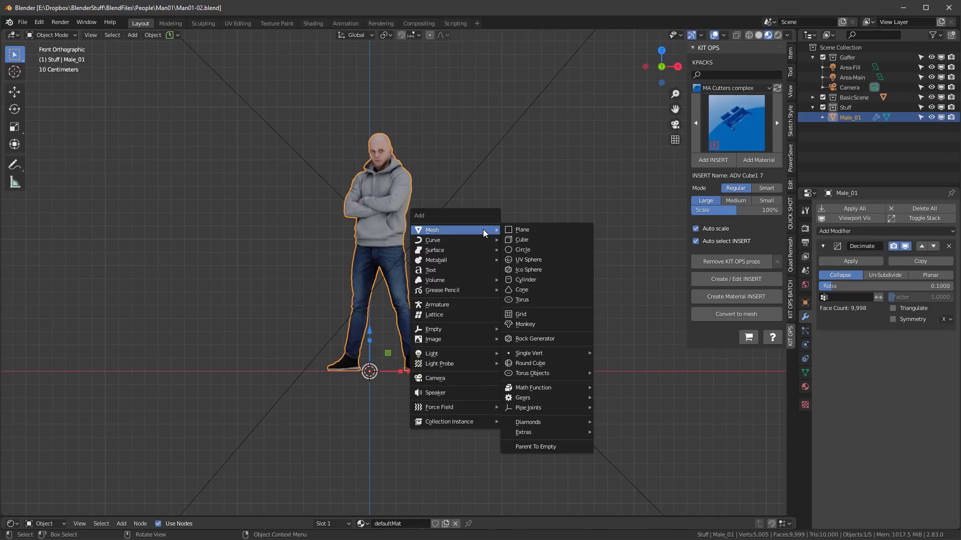
left_click(455, 305)
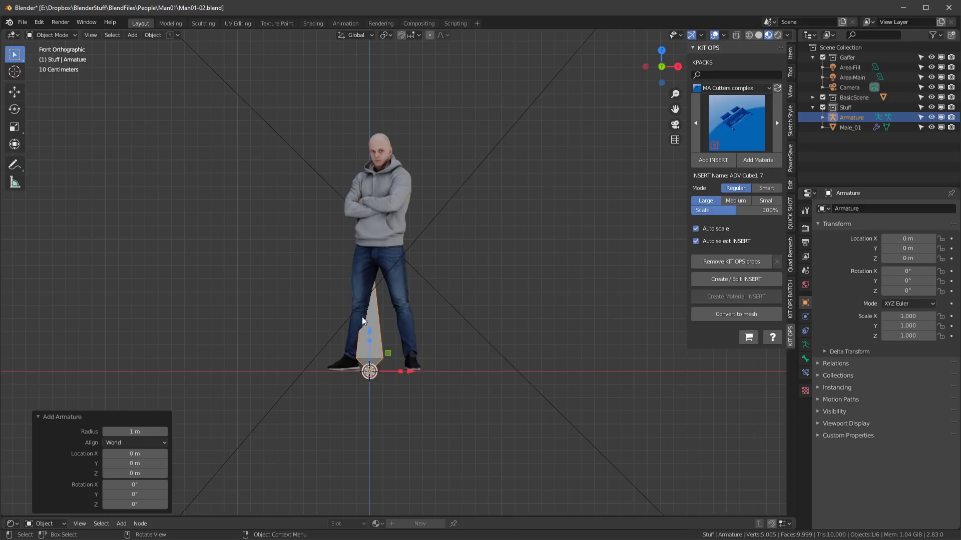
Step: Enter Edit Mode on the armature and turn on In Front display so its bones show through the figure
scroll(404, 343, "up", 1)
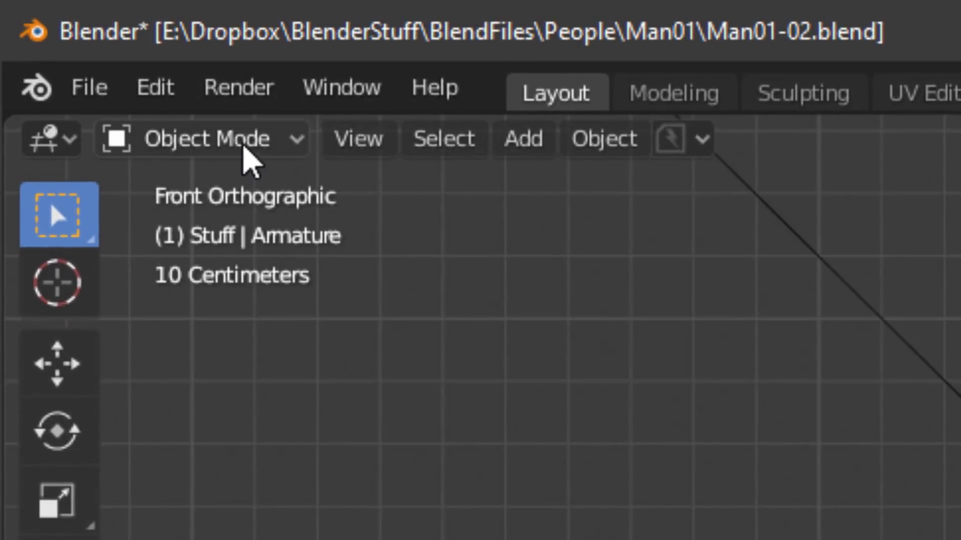
left_click(244, 146)
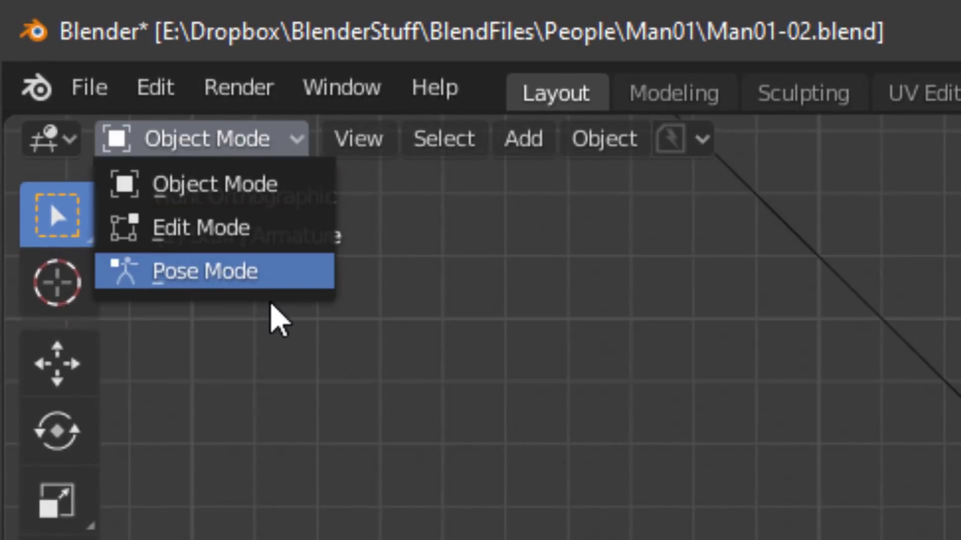
left_click(244, 225)
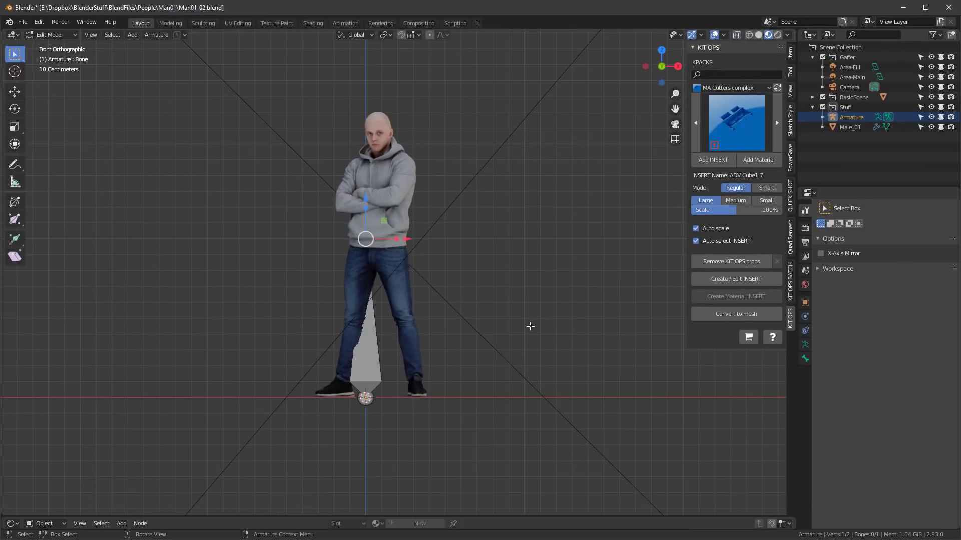
left_click(805, 359)
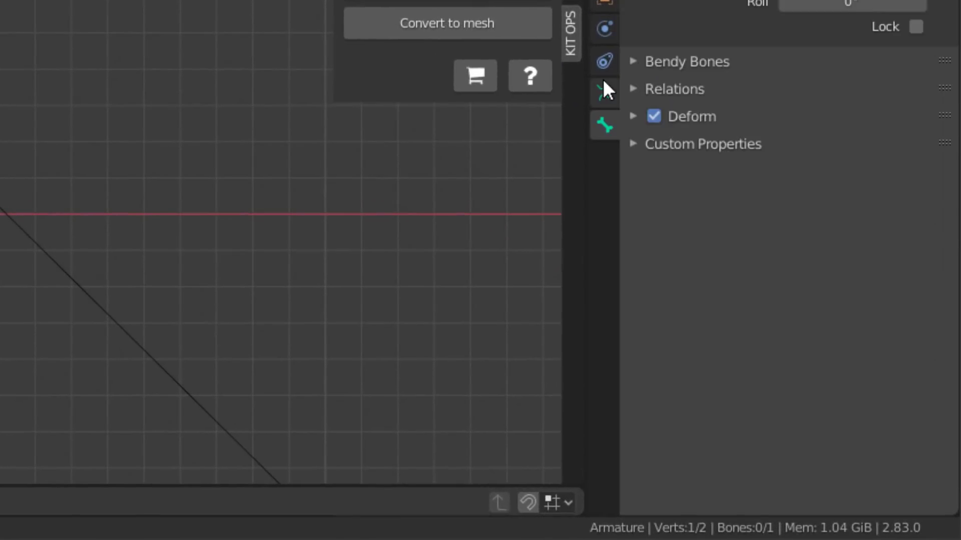
left_click(805, 344)
left_click(642, 99)
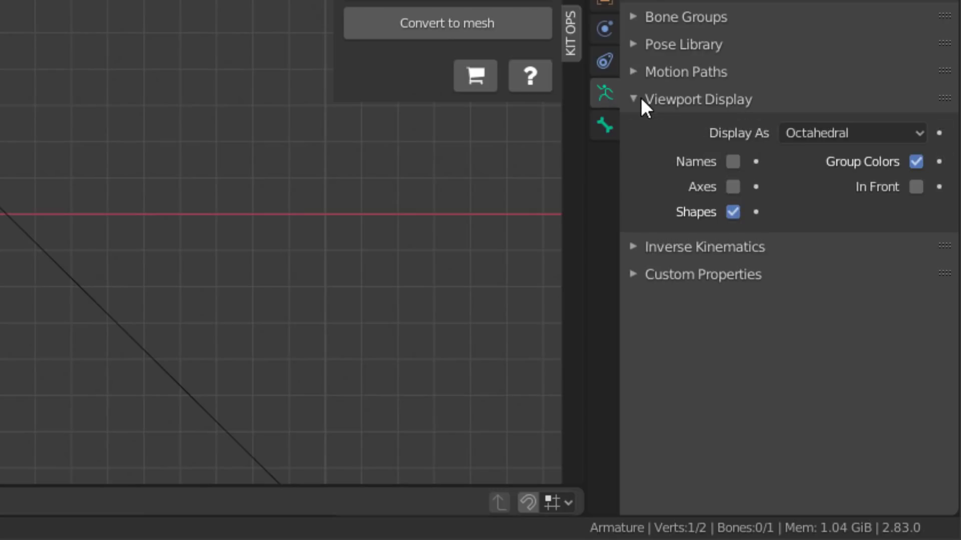
left_click(916, 187)
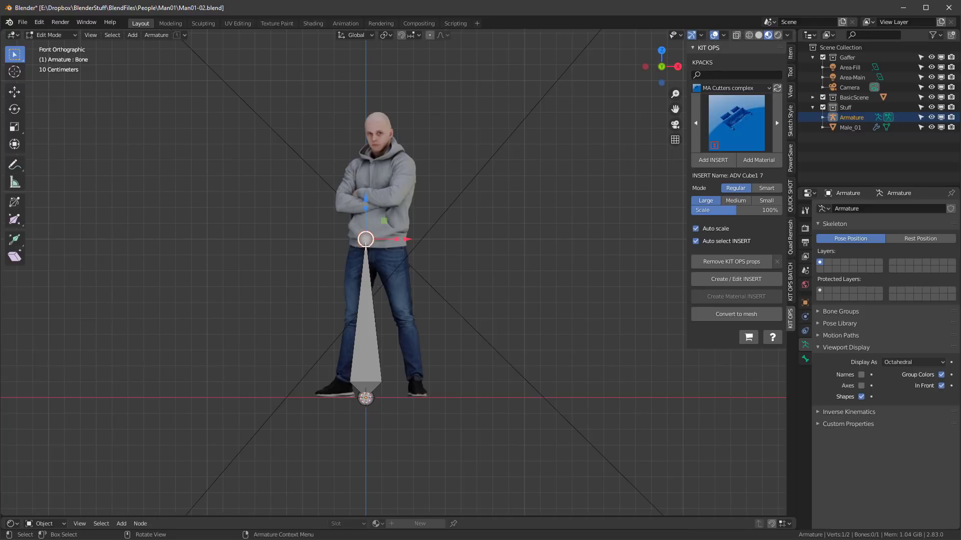
left_click(365, 397)
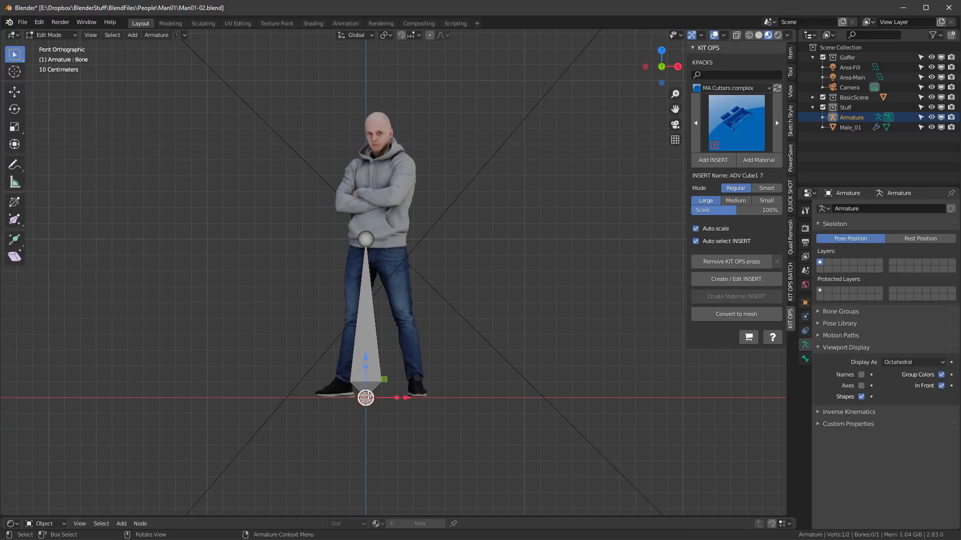
left_click(370, 240)
left_click(365, 316)
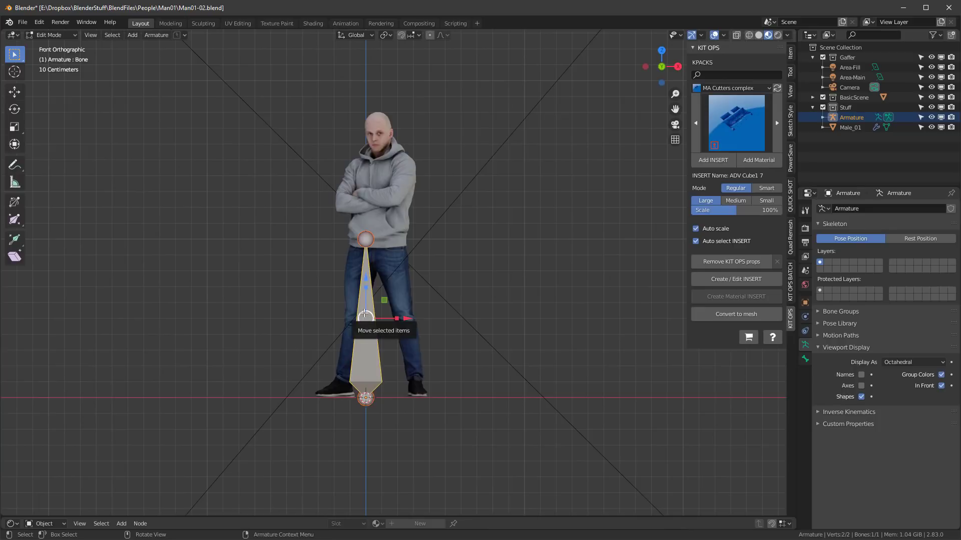
key("g")
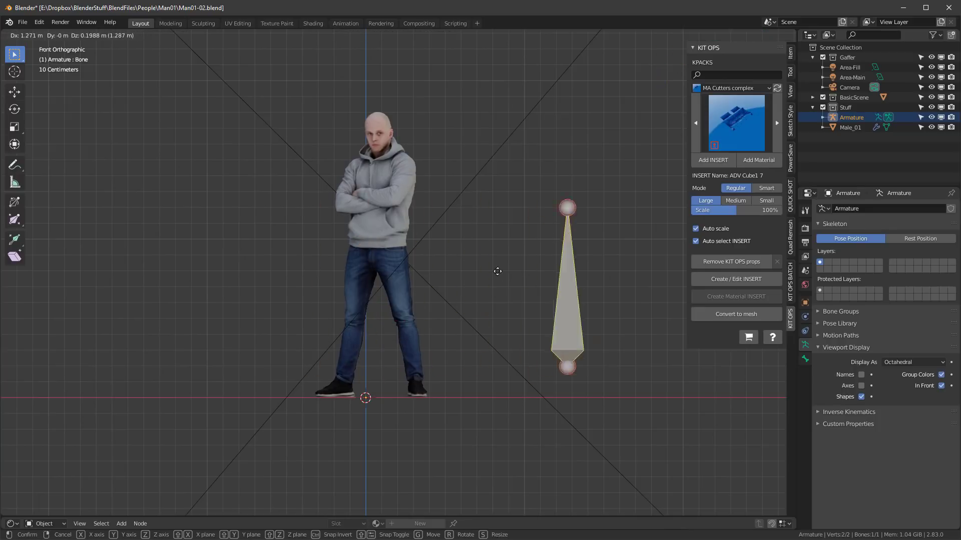
right_click(441, 283)
Step: Extrude two bones upward from the first bone's tip, one through the torso to the neck and one to the top of the head
left_click(365, 240)
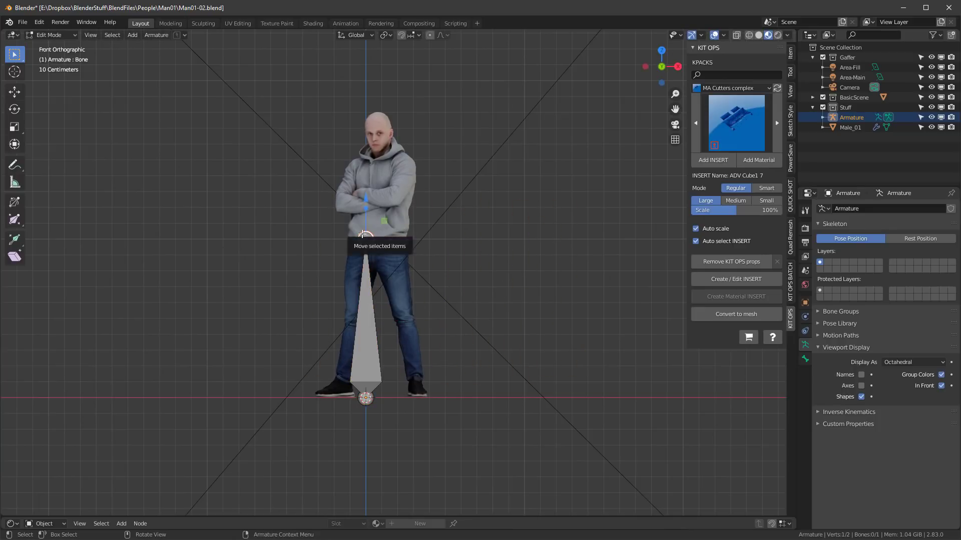
key("g")
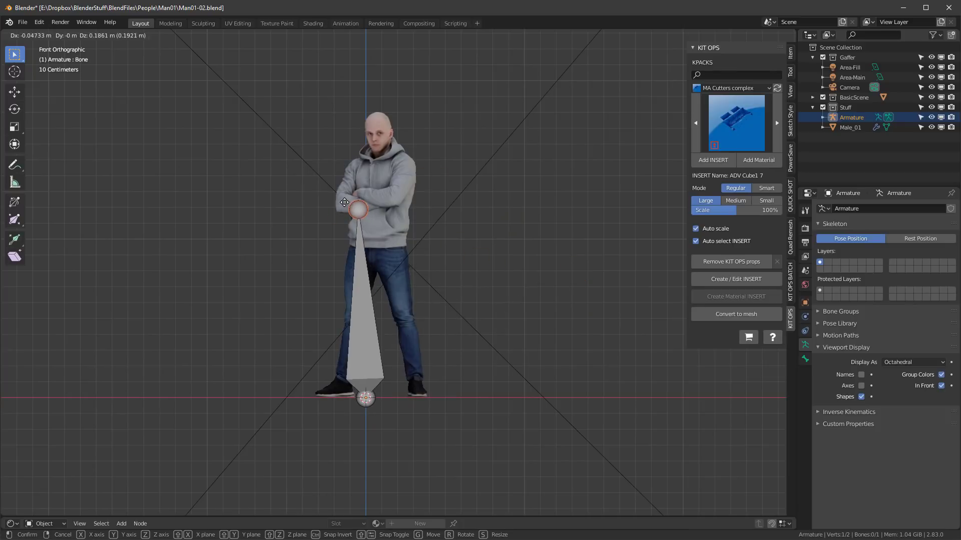
right_click(380, 380)
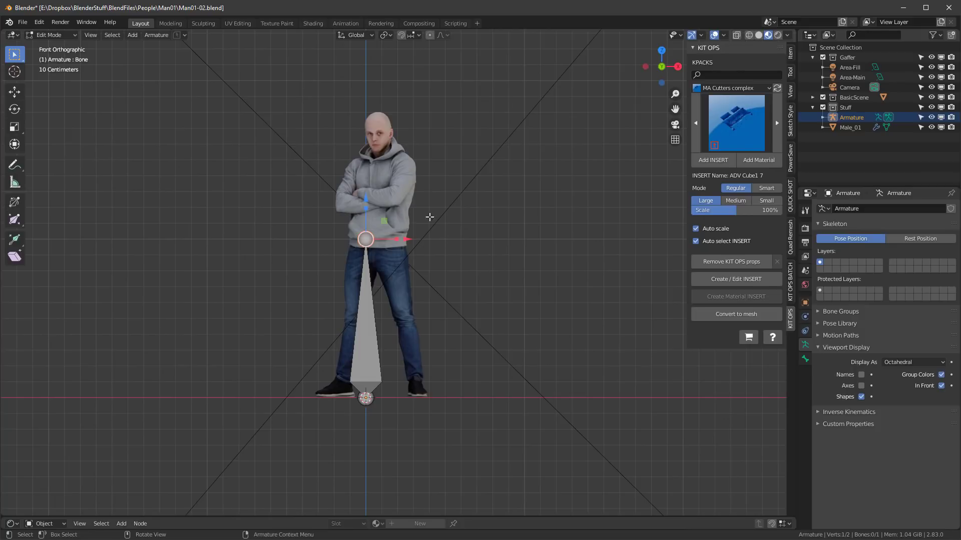
key("e")
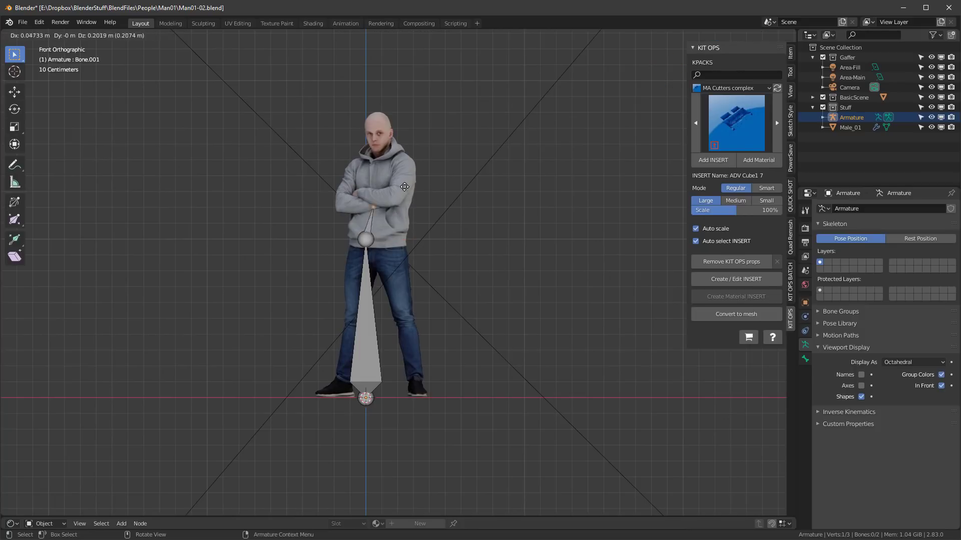
left_click(413, 129)
key("e")
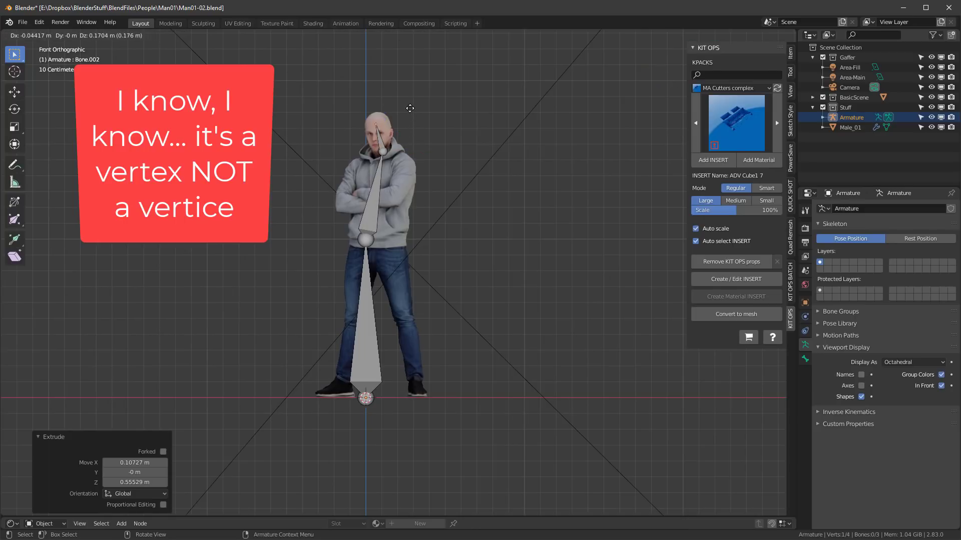
left_click(409, 104)
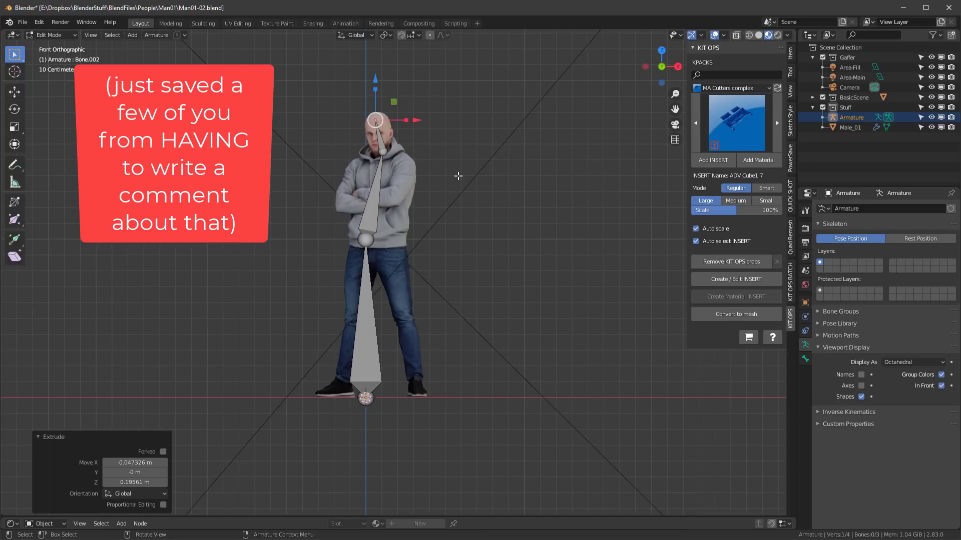
Step: In the right side view, move the leg bone about -0.12 m and the torso bone about -0.04 m along Y into the body
middle_click_drag(458, 176, 378, 296)
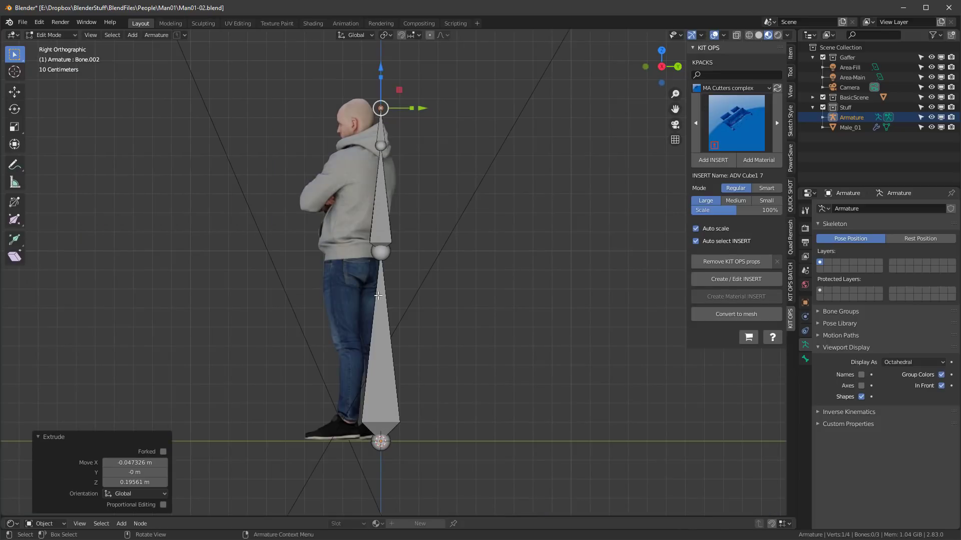
left_click(379, 365)
key("g")
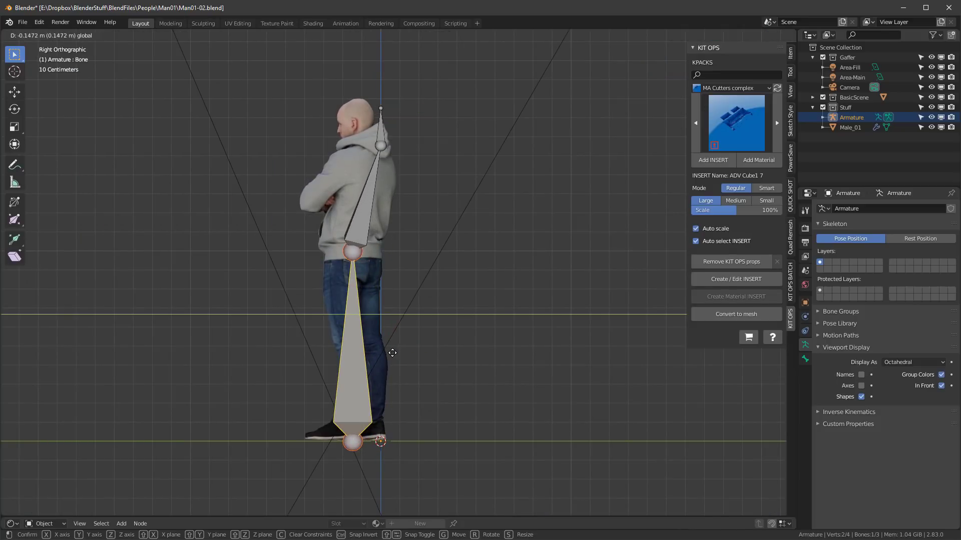
left_click(393, 358)
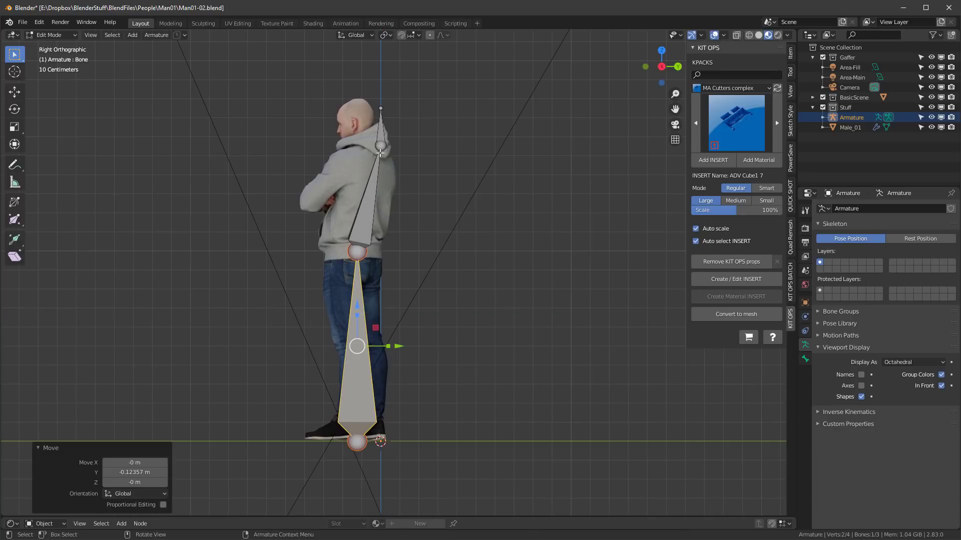
left_click(368, 197)
key("g")
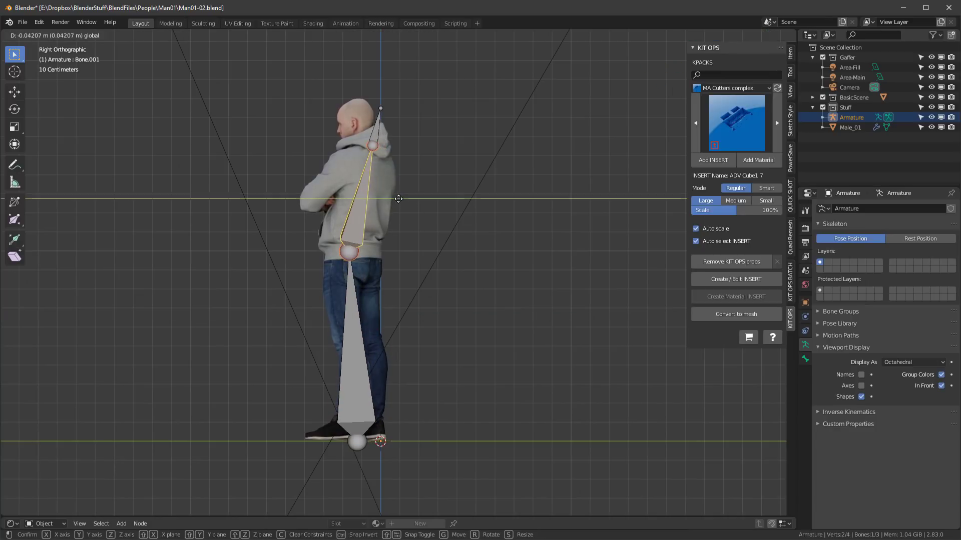
left_click(399, 198)
key("alt+a")
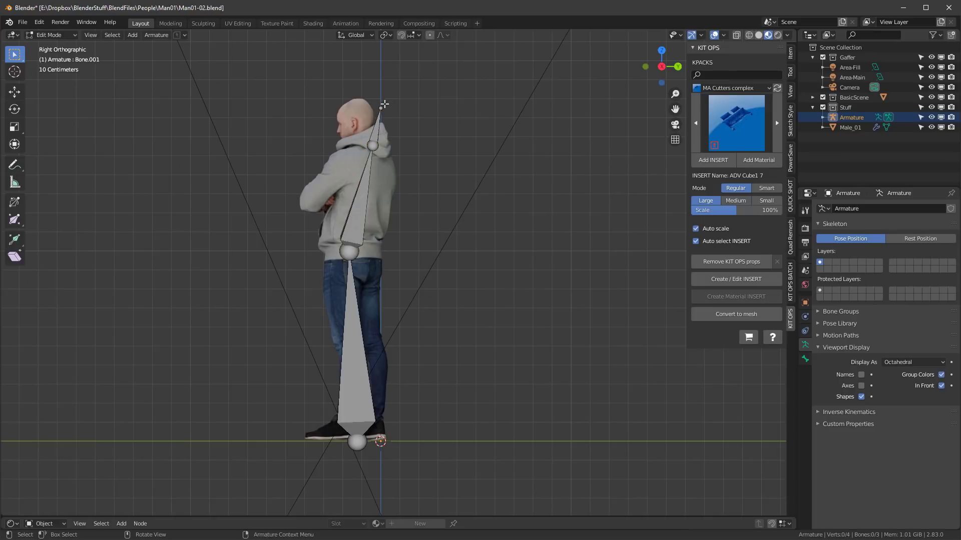
Step: Shift the neck joint forward and move the head bone's tip about -0.11 m along Y to the top of the skull
left_click(382, 109)
left_click(374, 135)
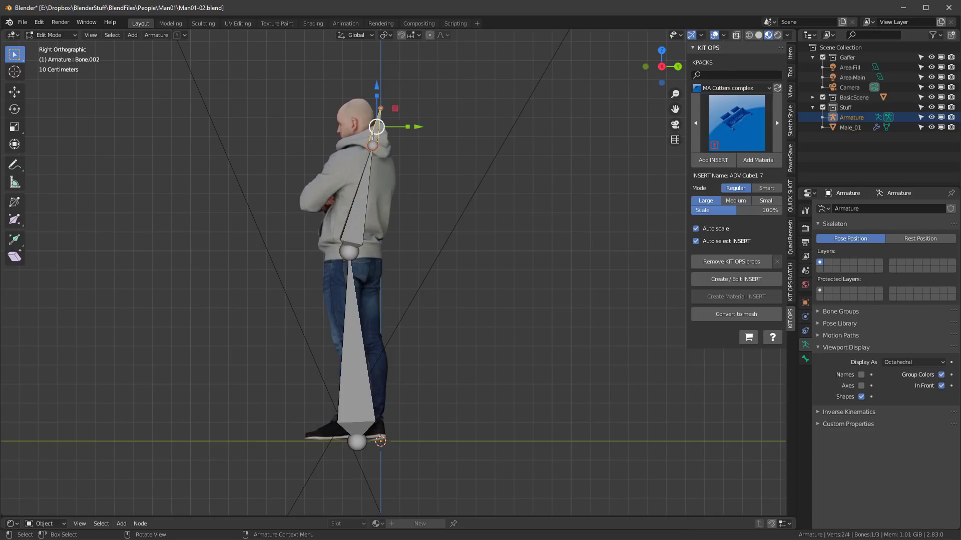
left_click_drag(377, 126, 388, 109)
left_click(377, 101)
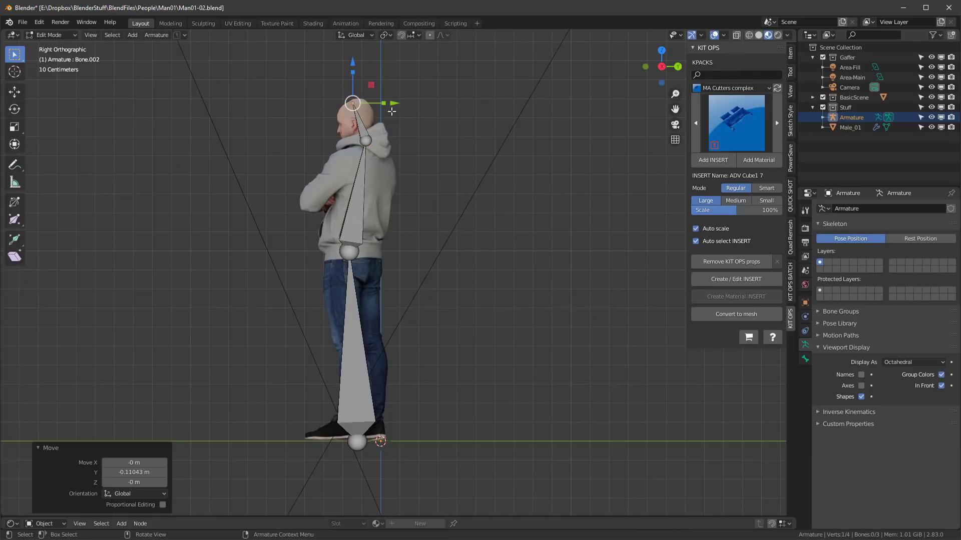
Step: In the back view, shift the leg bone sideways along X to centre it between the figure's legs
middle_click_drag(491, 206, 390, 342)
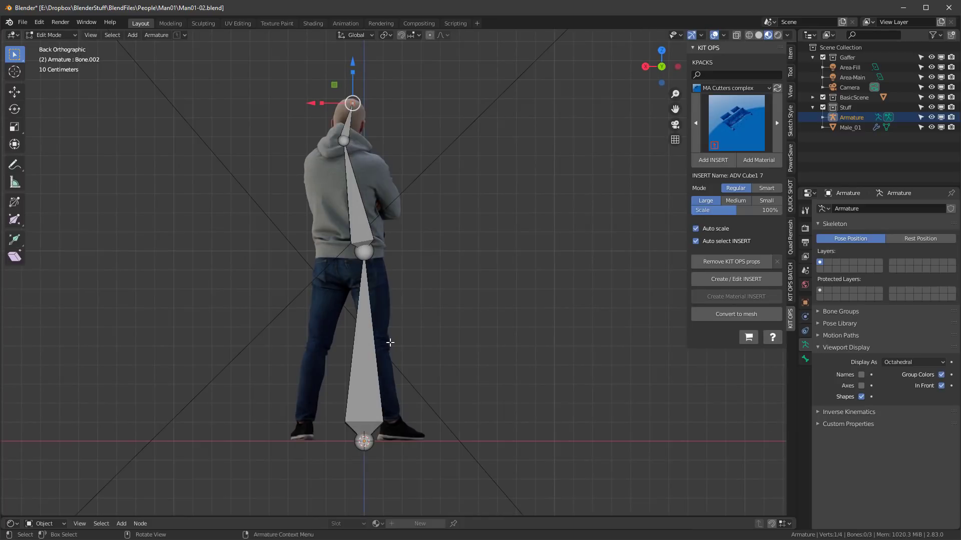
left_click(367, 376)
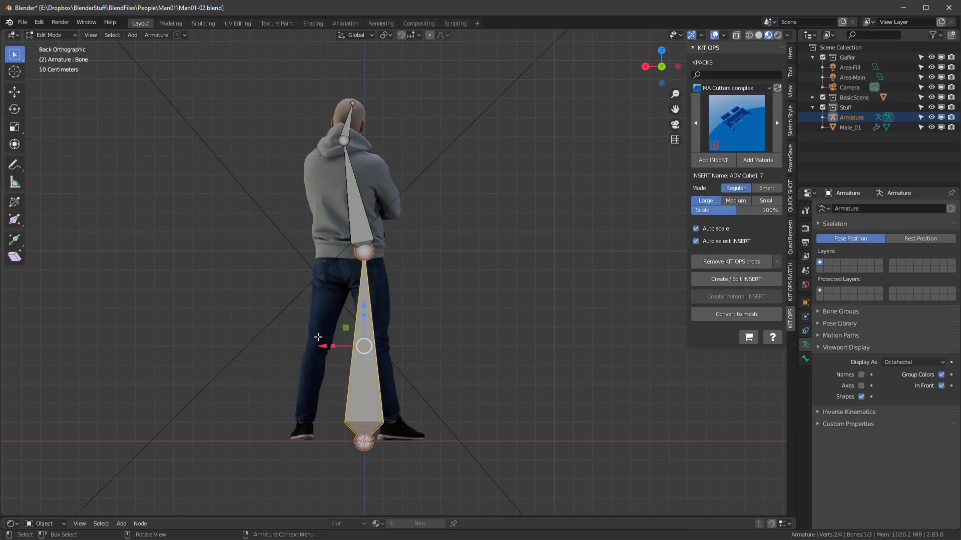
left_click_drag(321, 346, 308, 349)
Step: Return to Object Mode and parent the Male_01 figure to the armature using Armature Deform With Automatic Weights
middle_click_drag(308, 349, 510, 229)
left_click(850, 127)
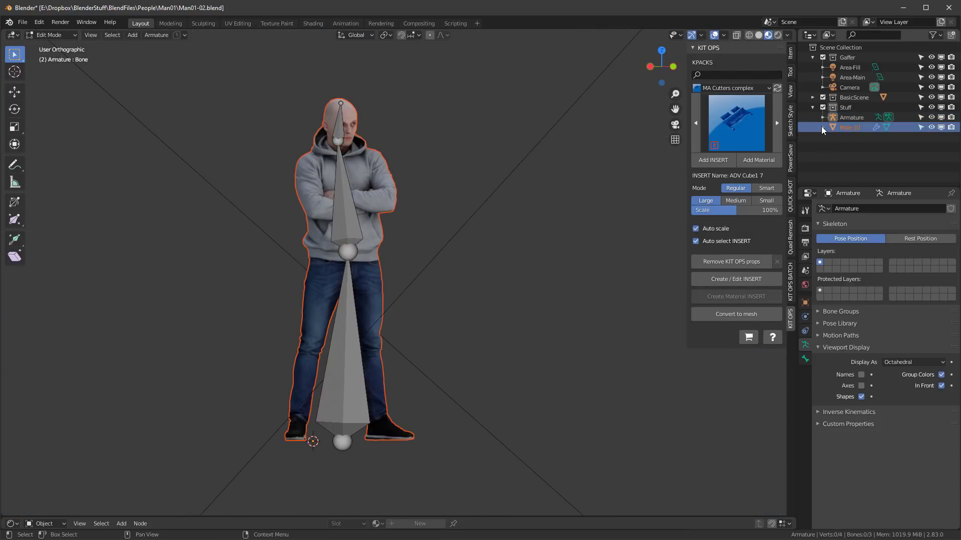
middle_click_drag(351, 166, 397, 165)
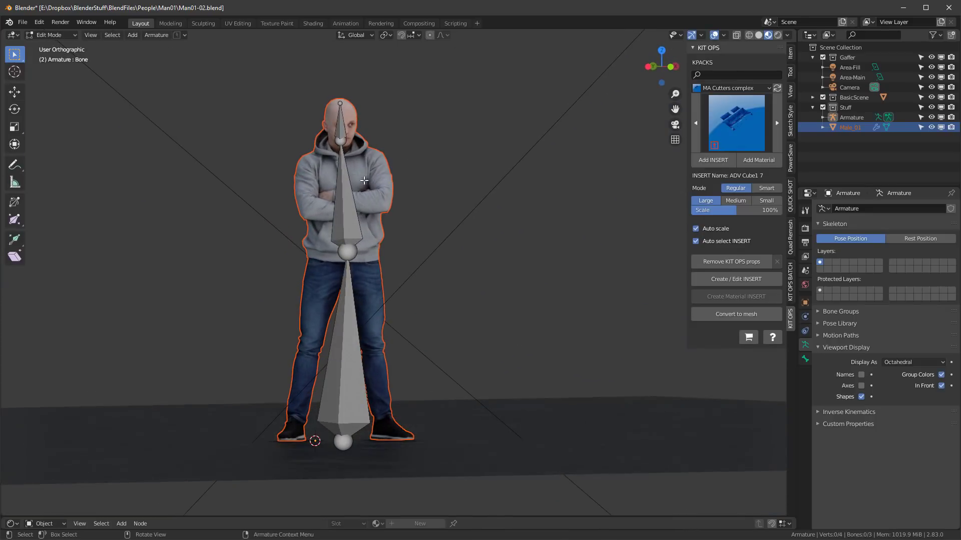
left_click(55, 38)
left_click(56, 46)
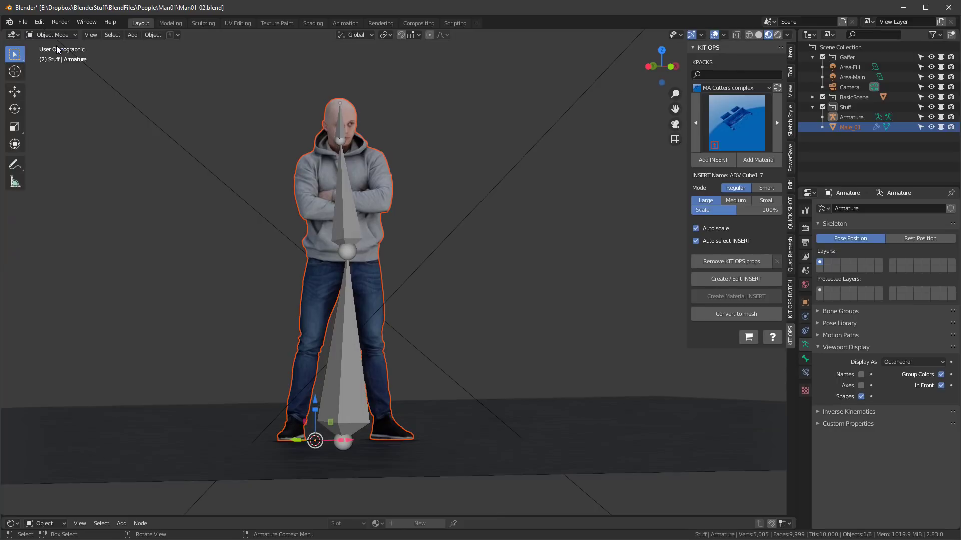
left_click(379, 167)
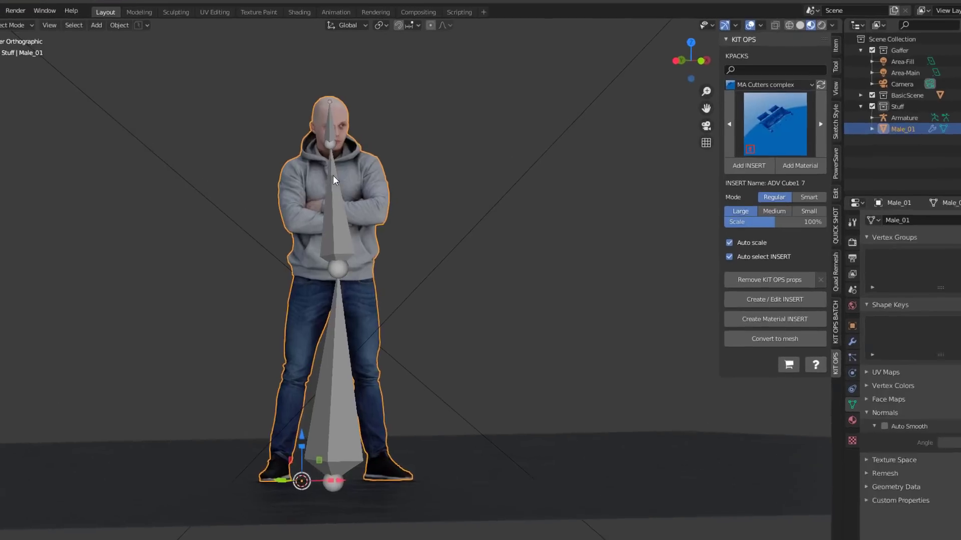
key("ctrl+p")
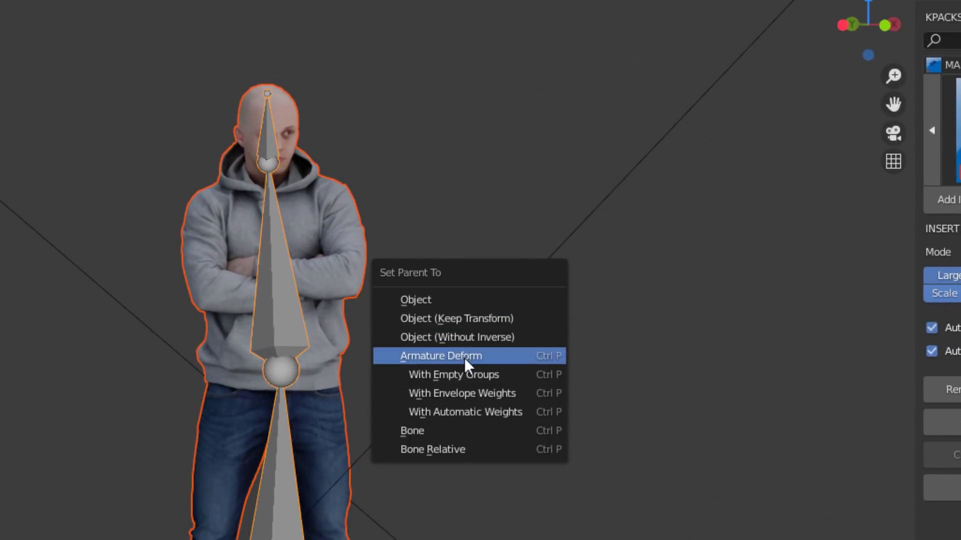
left_click(488, 413)
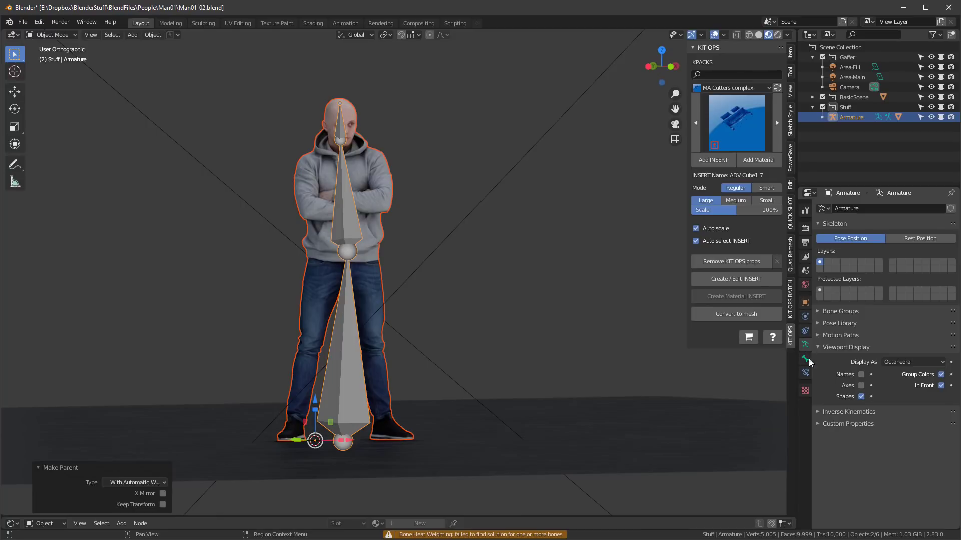
Step: In the front view, assign all vertices of the Male_01 mesh to the Bone vertex group and clear the mesh selection
left_click(378, 320)
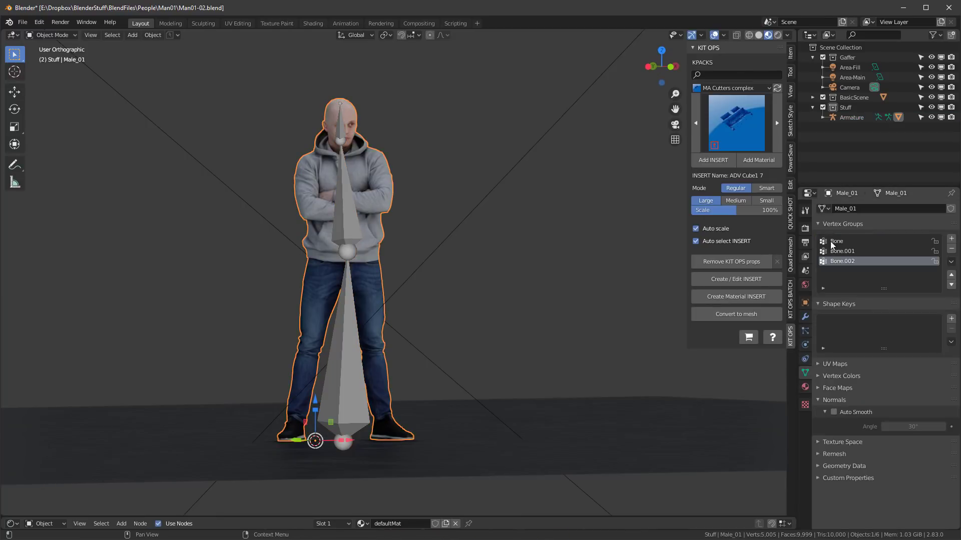
scroll(835, 253, "up", 2, "ctrl")
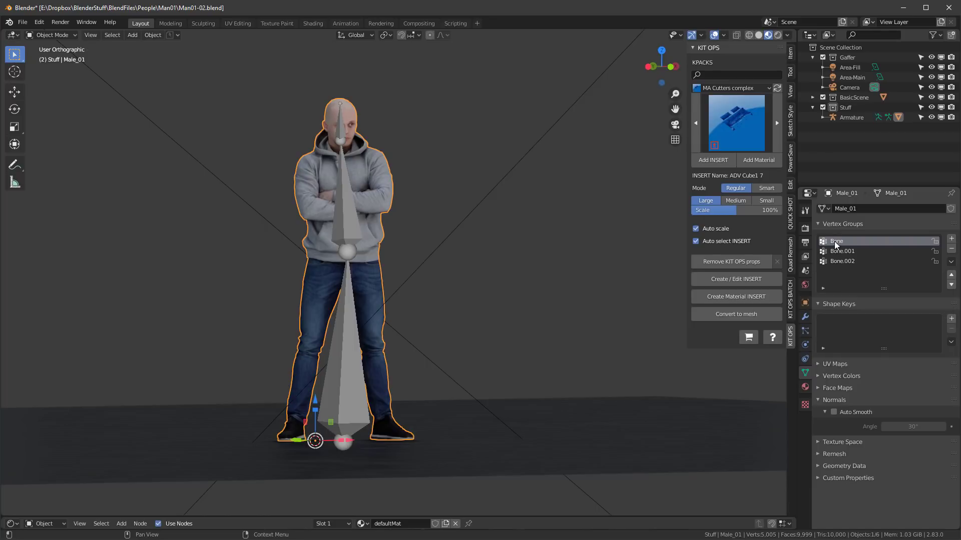
middle_click_drag(442, 232, 378, 189)
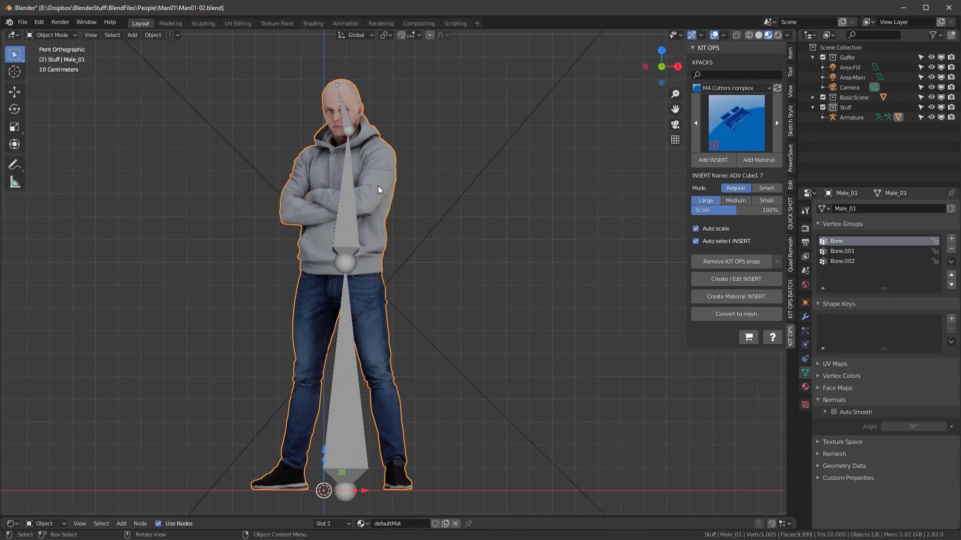
key("Tab")
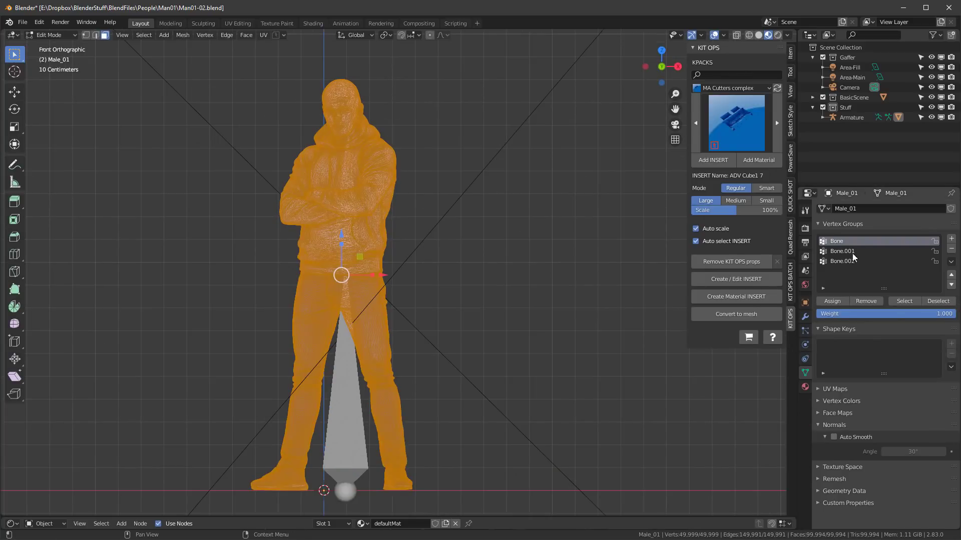
left_click(832, 301)
left_click(423, 228)
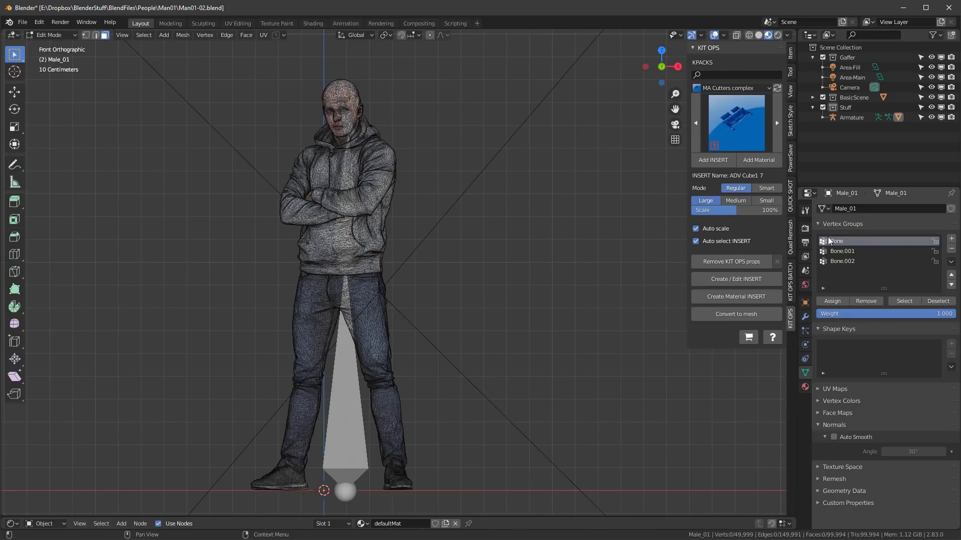
left_click(835, 252)
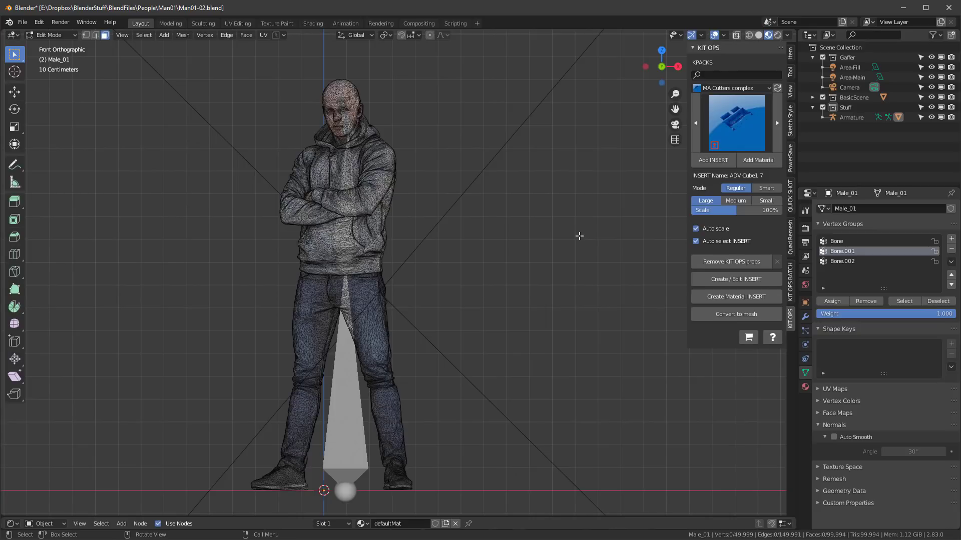
scroll(591, 249, "down", 2)
scroll(451, 162, "up", 3)
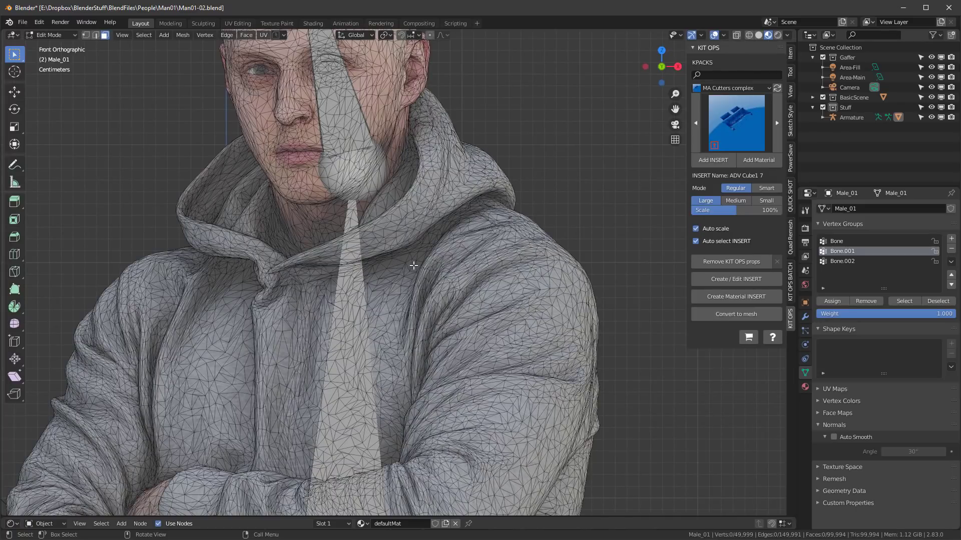
scroll(414, 266, "down", 5)
scroll(490, 236, "up", 1)
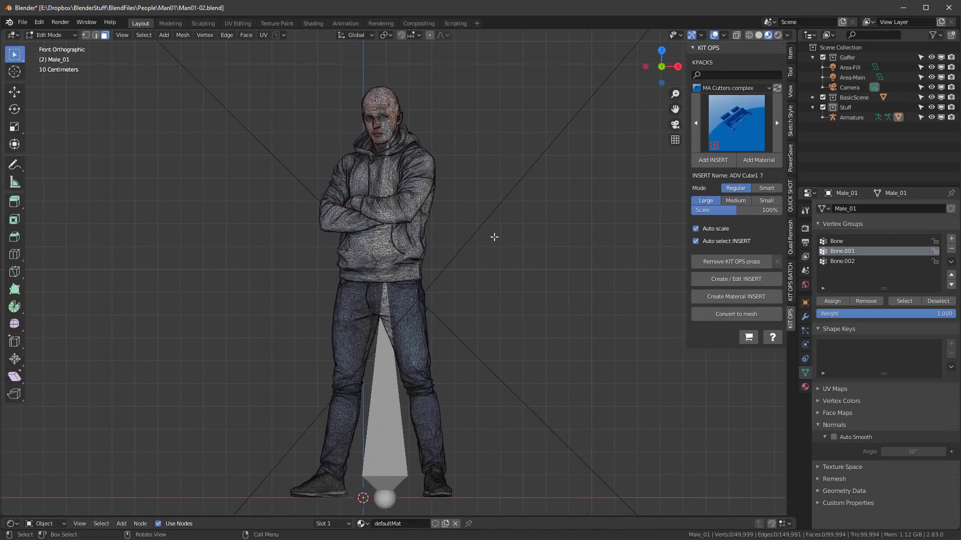
scroll(494, 237, "down", 4)
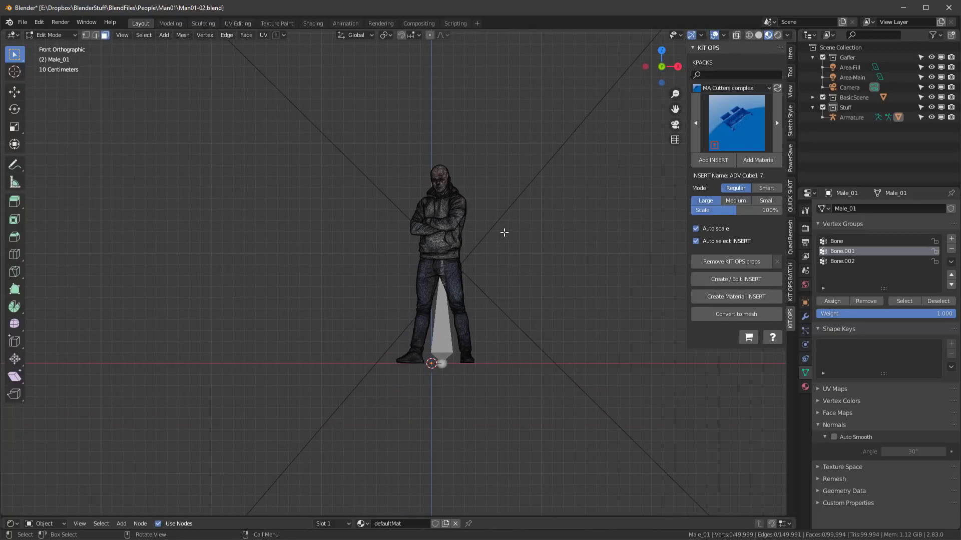
scroll(504, 232, "up", 4)
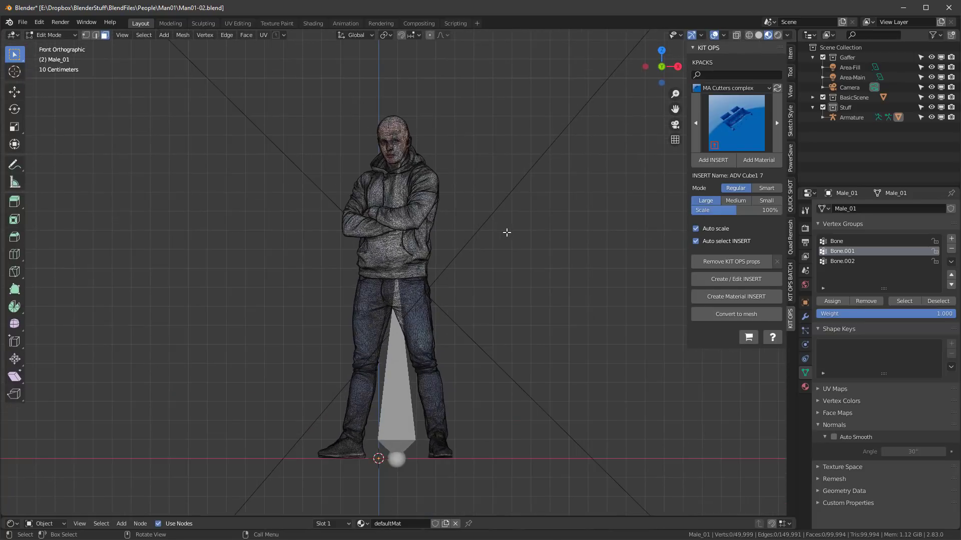
Step: Reload the saved Man01-02.blend to discard the armature work, and save the file in the front view
left_click(23, 24)
left_click(35, 67)
left_click(60, 66)
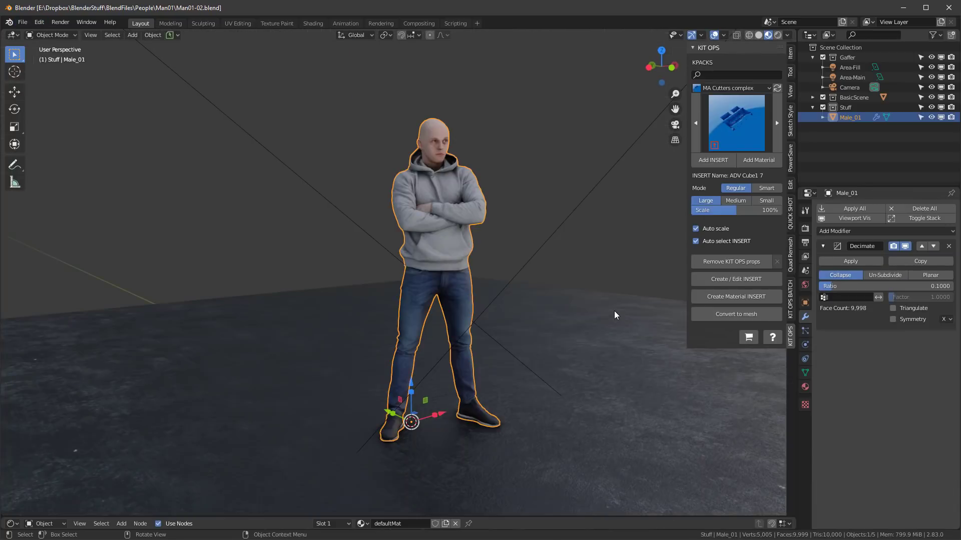
key("KP_1")
key("ctrl+s")
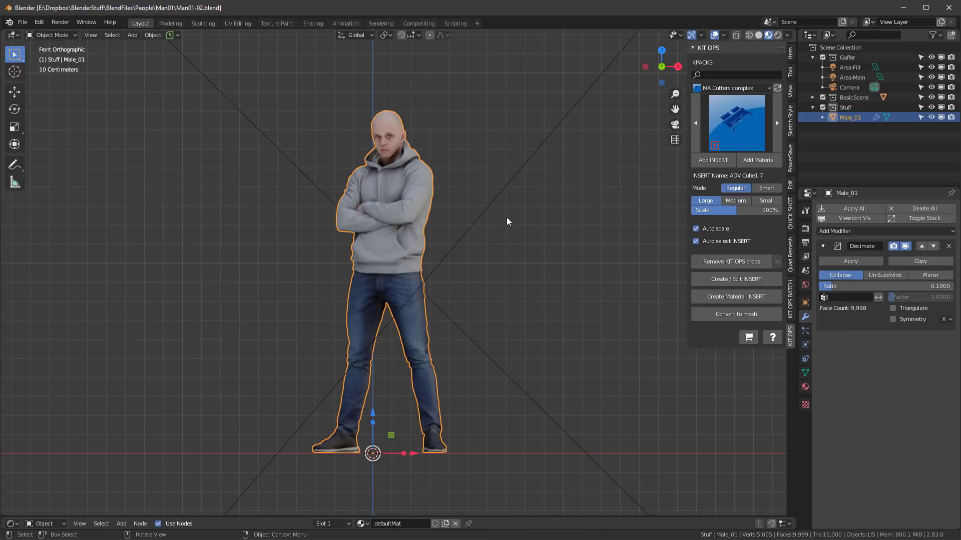
Step: Add a plane at the figure's feet and scale its mesh down in Edit Mode to about 0.86 m square
middle_click_drag(514, 217, 482, 251)
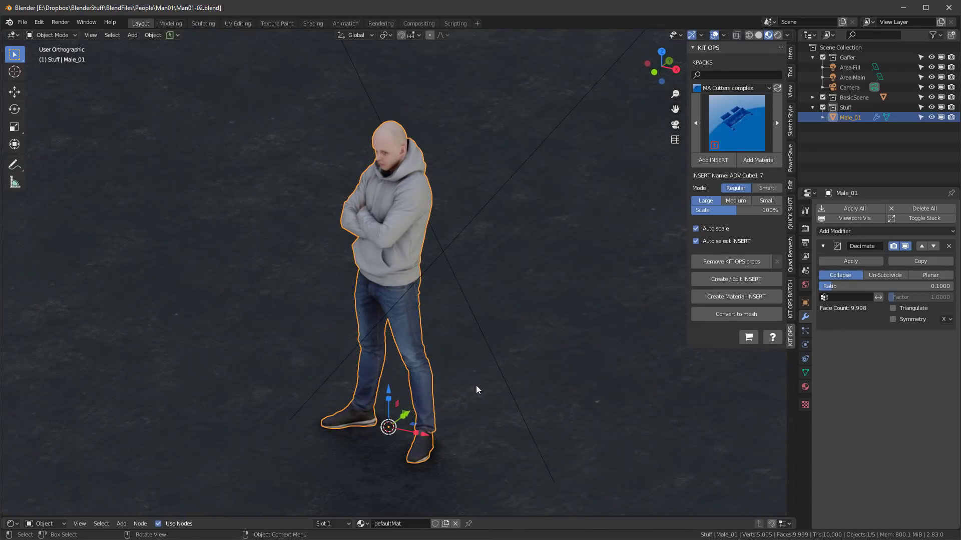
middle_click_drag(434, 423, 431, 356, "shift")
scroll(432, 355, "up", 1)
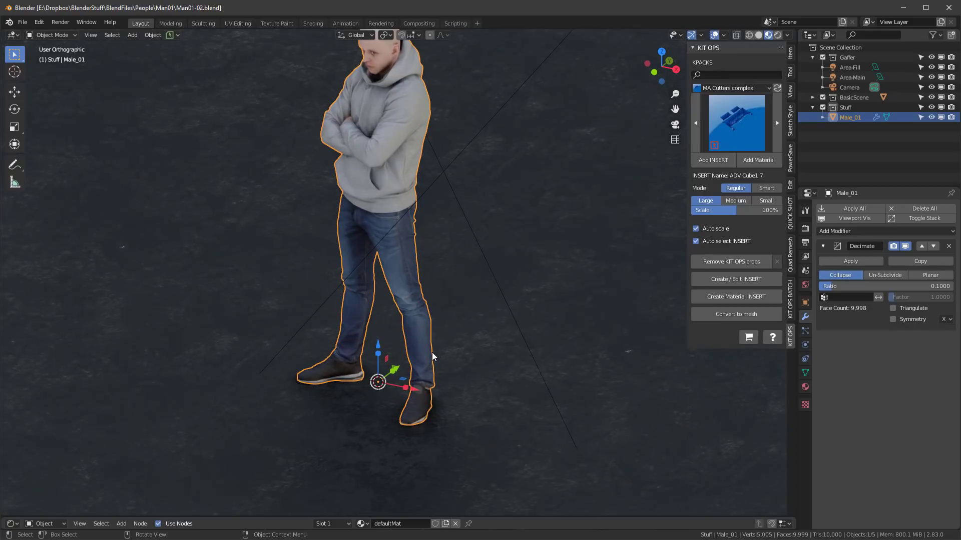
key("shift+a")
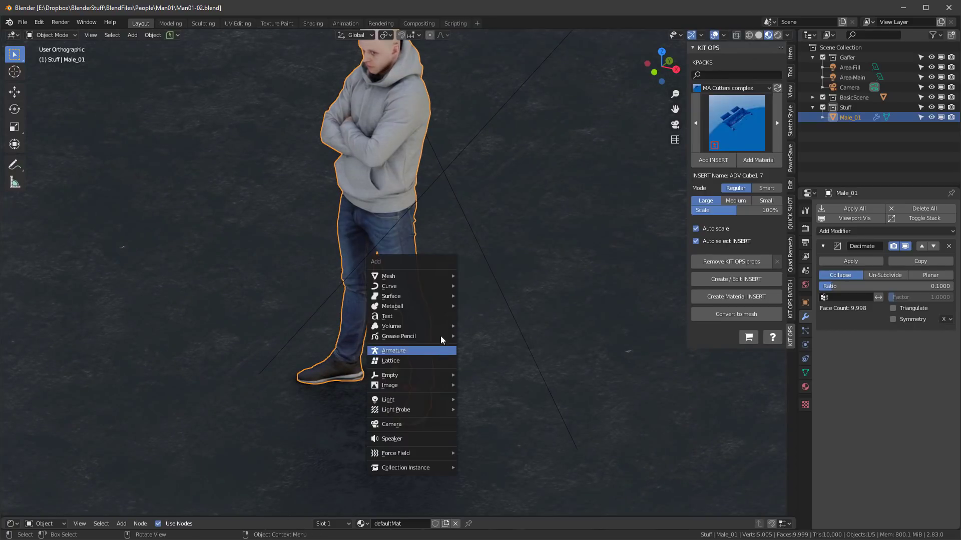
left_click(484, 275)
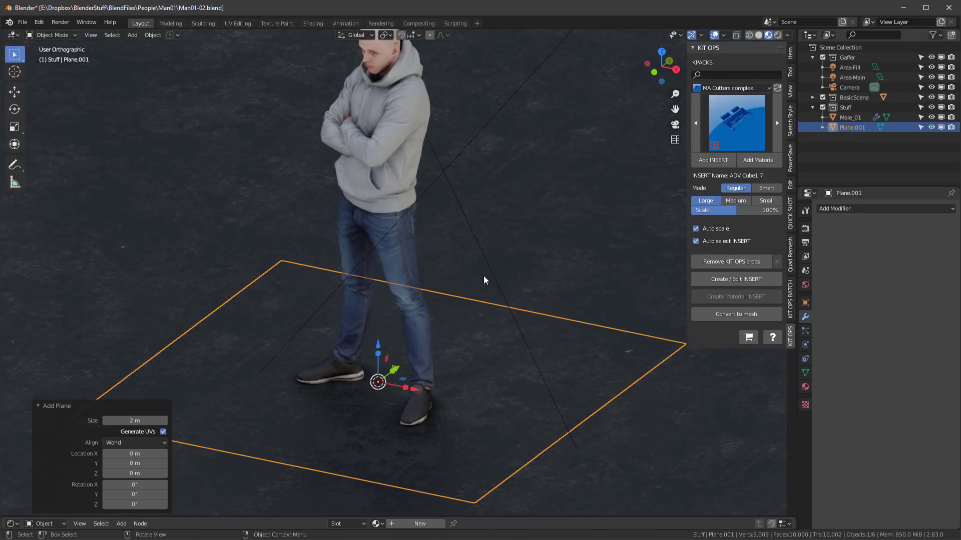
key("Tab")
key("s")
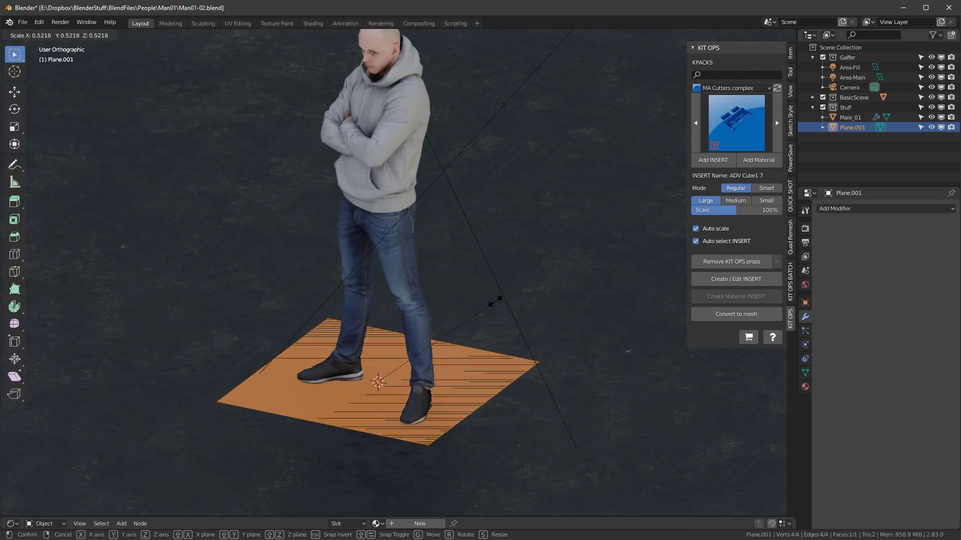
left_click(471, 308)
Step: Connect both pairs of opposite plane corners with diagonal edges that cross at the centre
key("1")
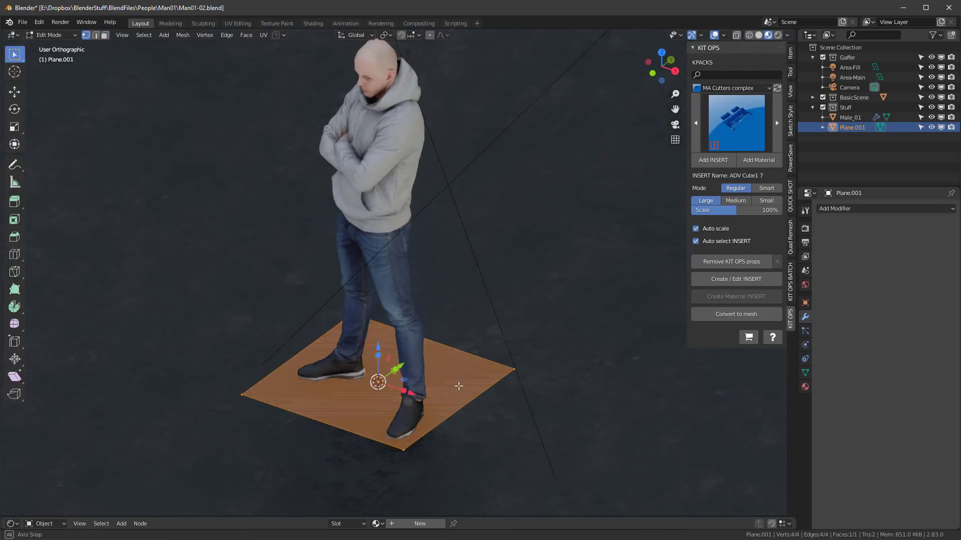
middle_click_drag(438, 375, 410, 380)
left_click(313, 331)
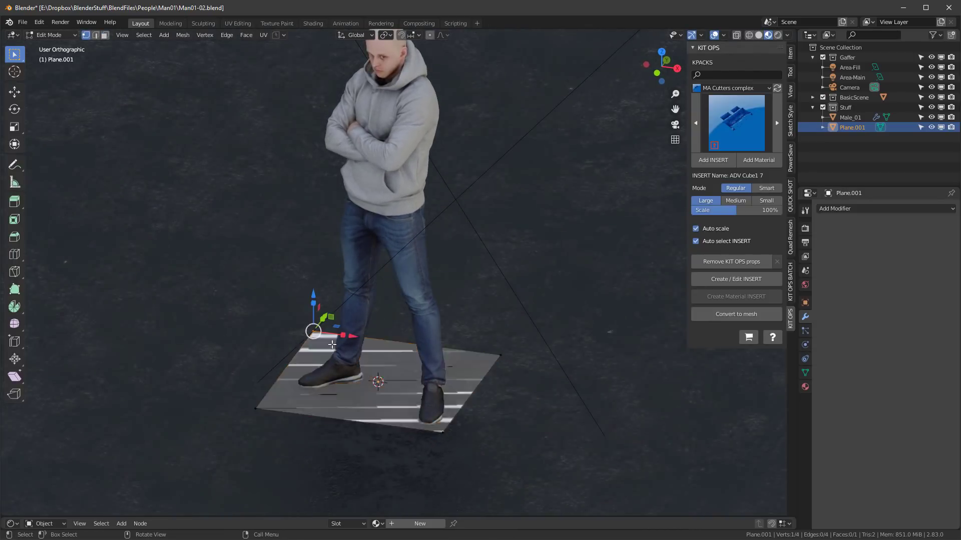
left_click(443, 431, "shift")
key("j")
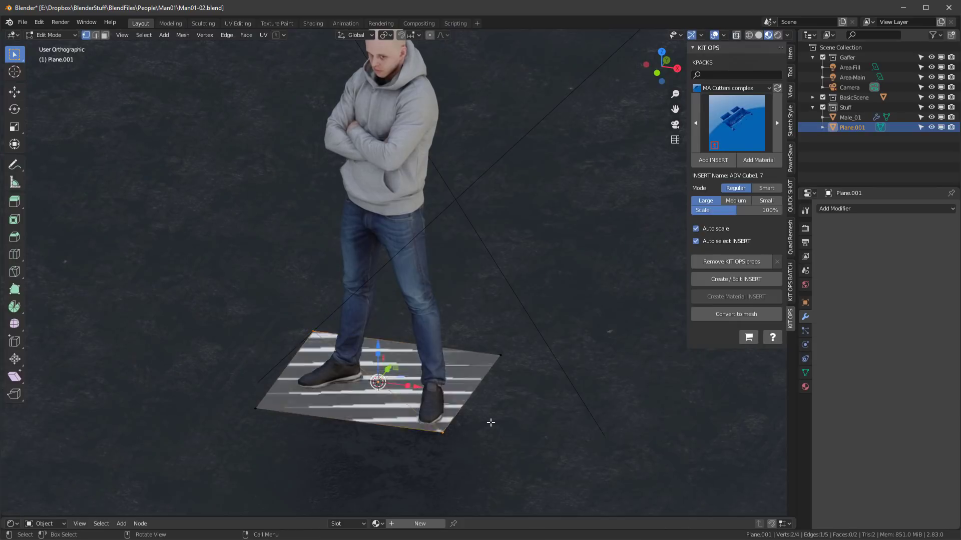
left_click(256, 408)
left_click(499, 355, "shift")
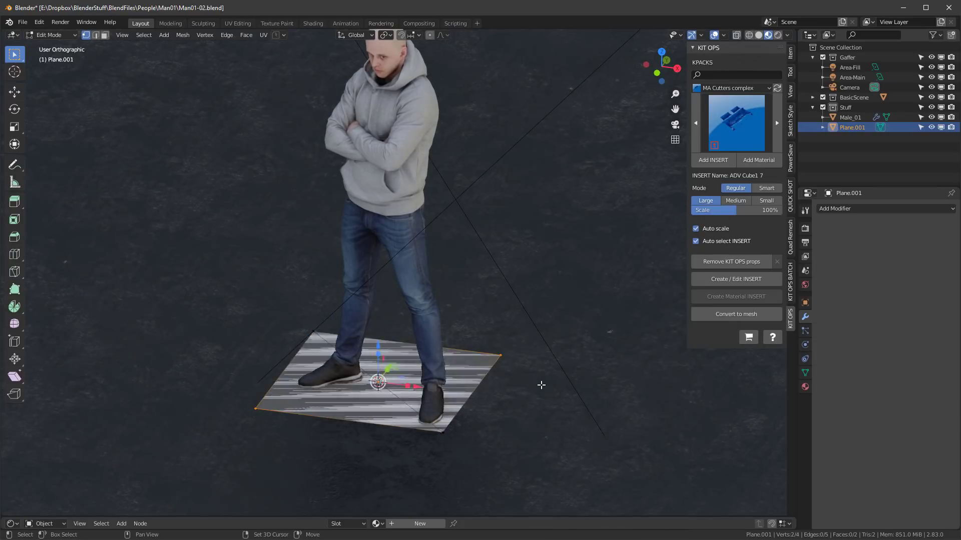
key("j")
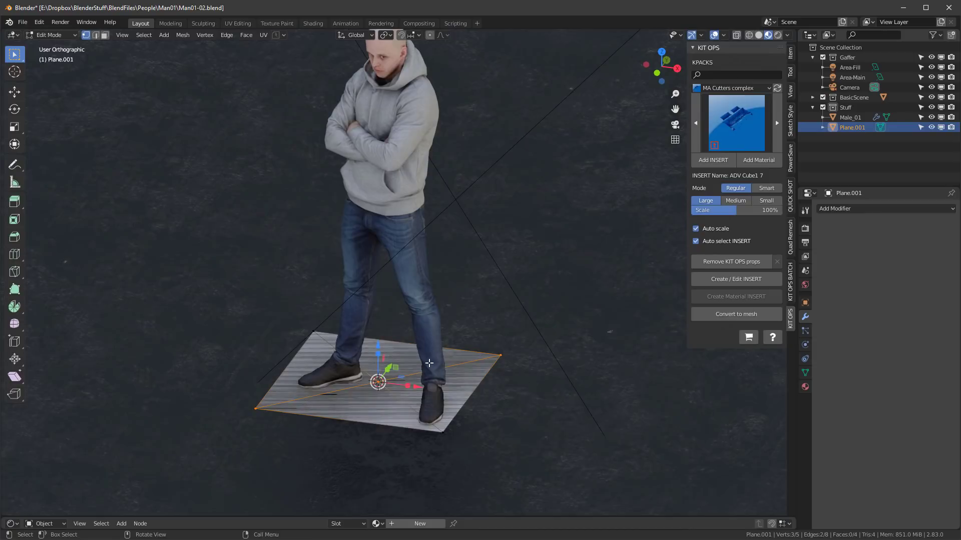
Step: Delete only the faces of the plane, keeping its outline and diagonal edges, and select all remaining edges
key("3")
key("a")
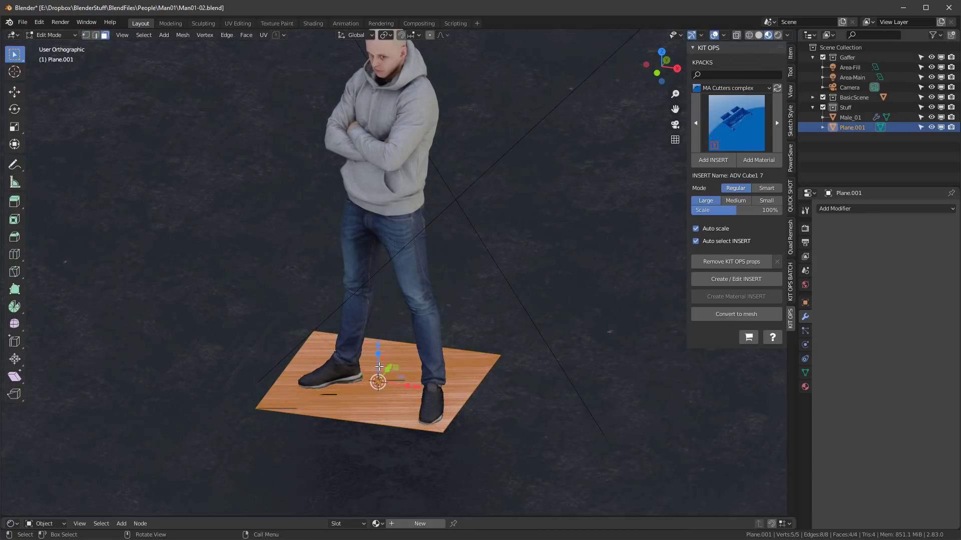
key("x")
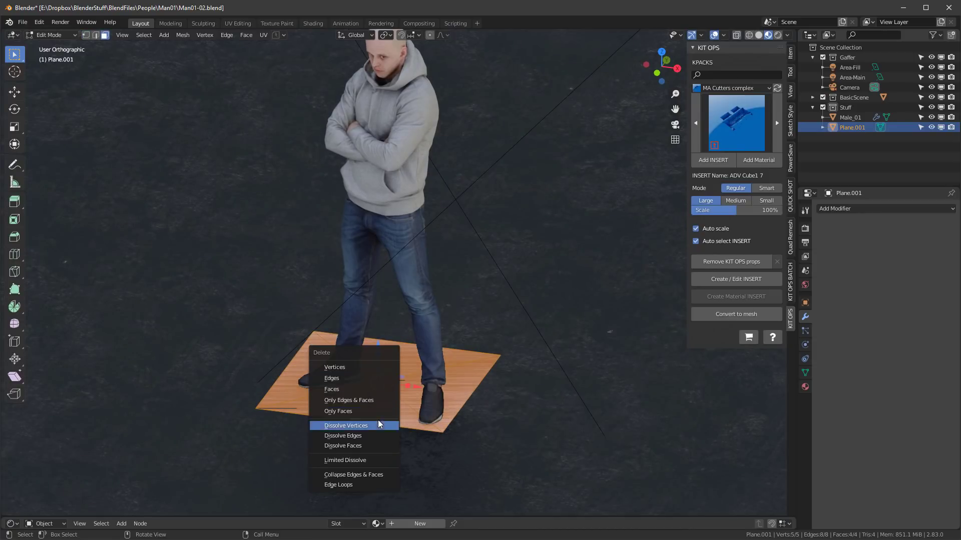
left_click(365, 412)
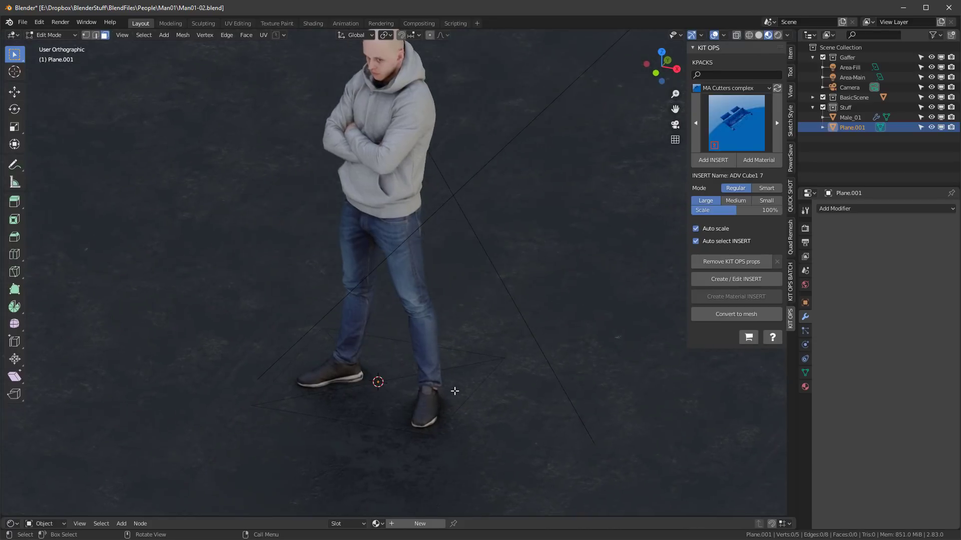
key("a")
middle_click_drag(526, 404, 540, 406)
Step: Rename the wireframe plane object as Parent and return to Object Mode
double_click(847, 128)
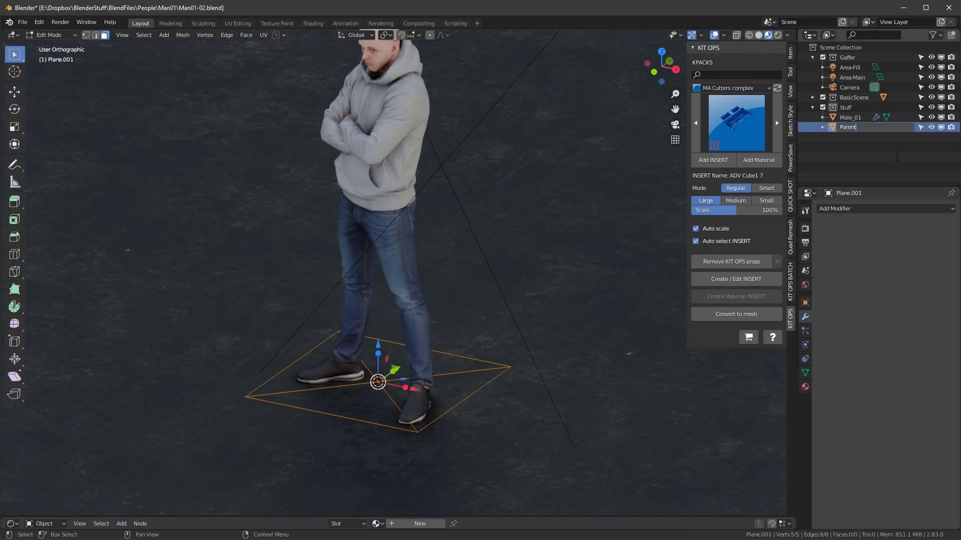
type("Parent")
key("Return")
key("Tab")
Step: Parent the Male_01 figure to the Parent wireframe using the Object parent type
key("KP_1")
middle_click_drag(490, 203, 457, 257, "shift")
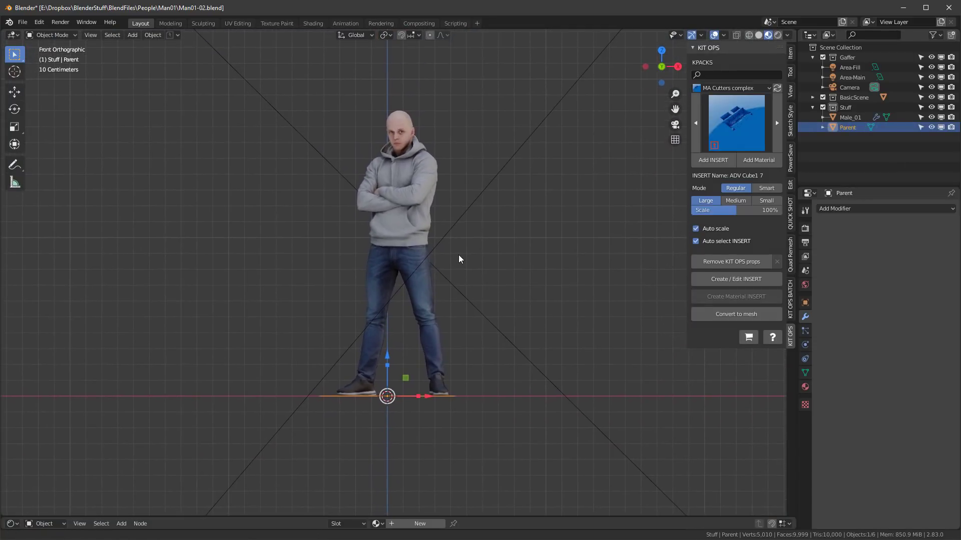
left_click(406, 188)
middle_click_drag(409, 363, 476, 317)
left_click(478, 321, "shift")
middle_click_drag(558, 304, 553, 292)
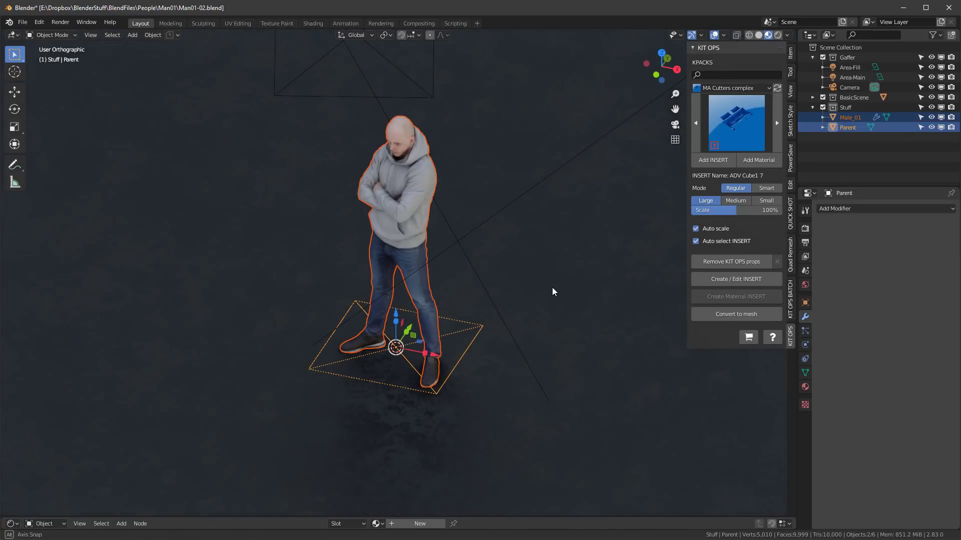
left_click(153, 35)
mouse_move(200, 170)
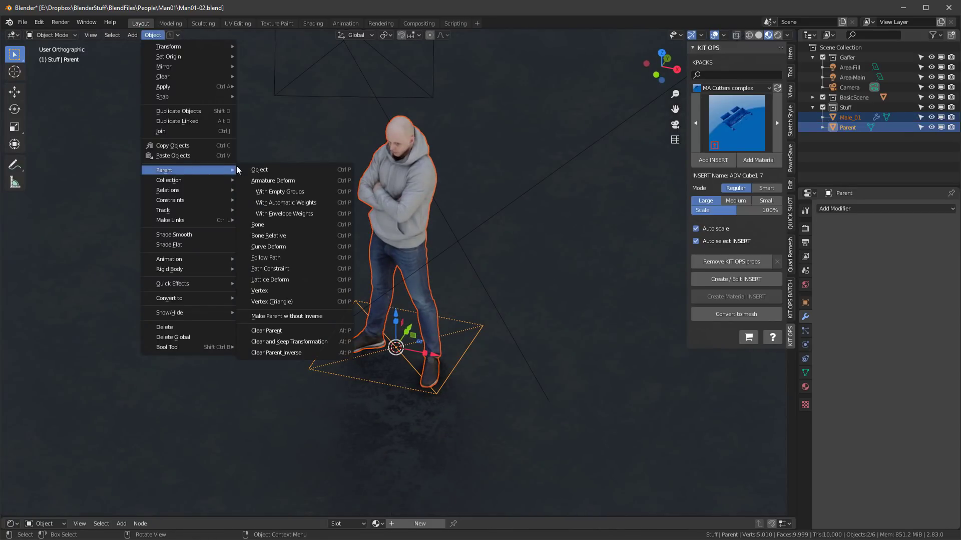
left_click(276, 174)
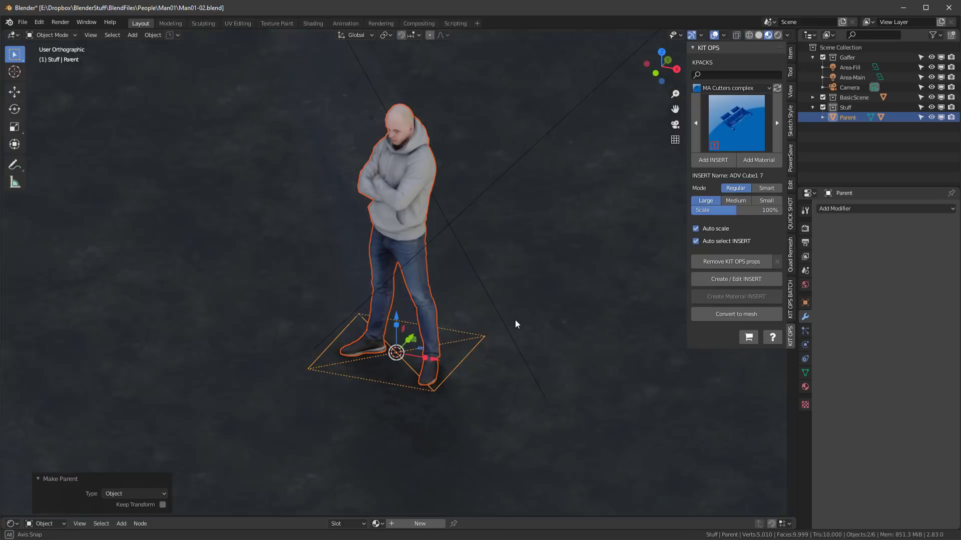
Step: Set the Parent object's X, Y and Z scale to 10 and frame the whole scene in view
middle_click_drag(515, 324, 480, 336)
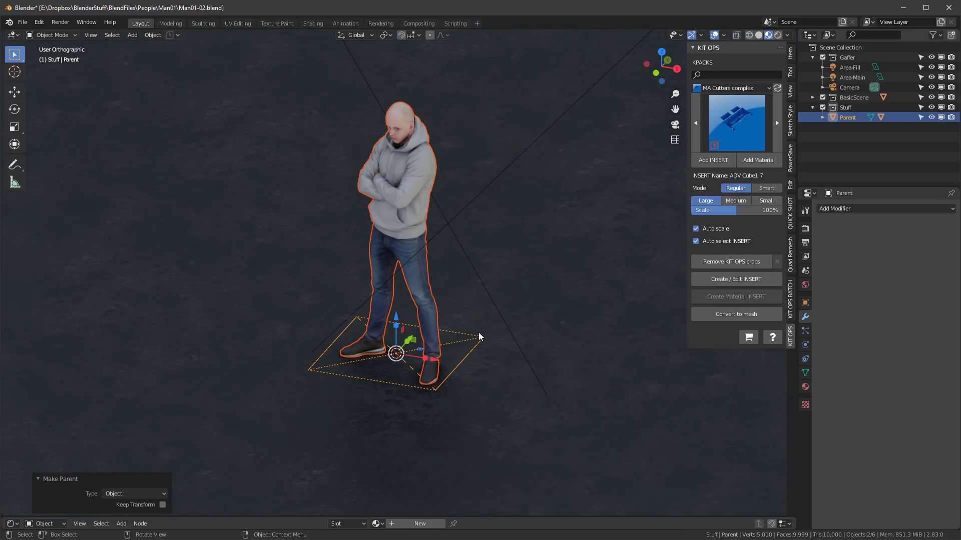
left_click(790, 53)
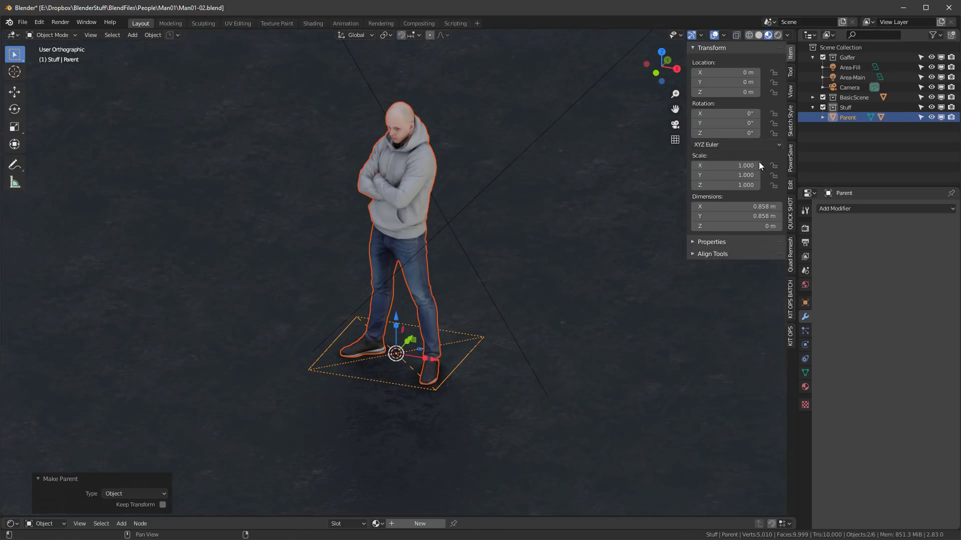
left_click_drag(748, 166, 748, 185)
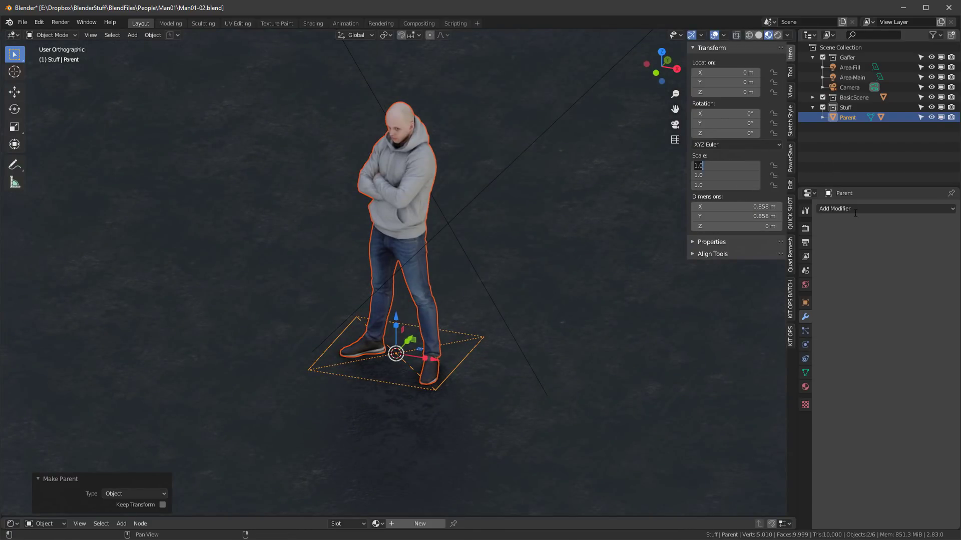
type("10")
key("Return")
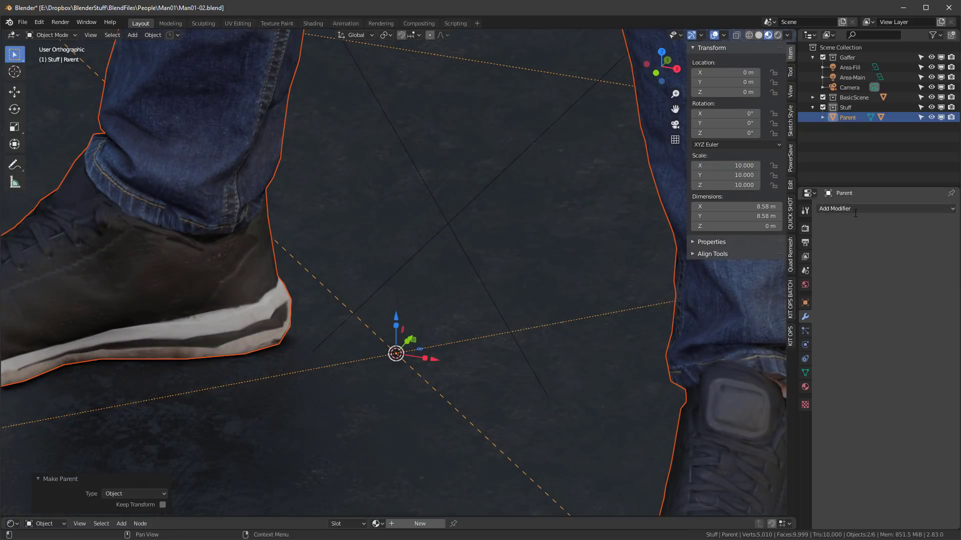
key("Home")
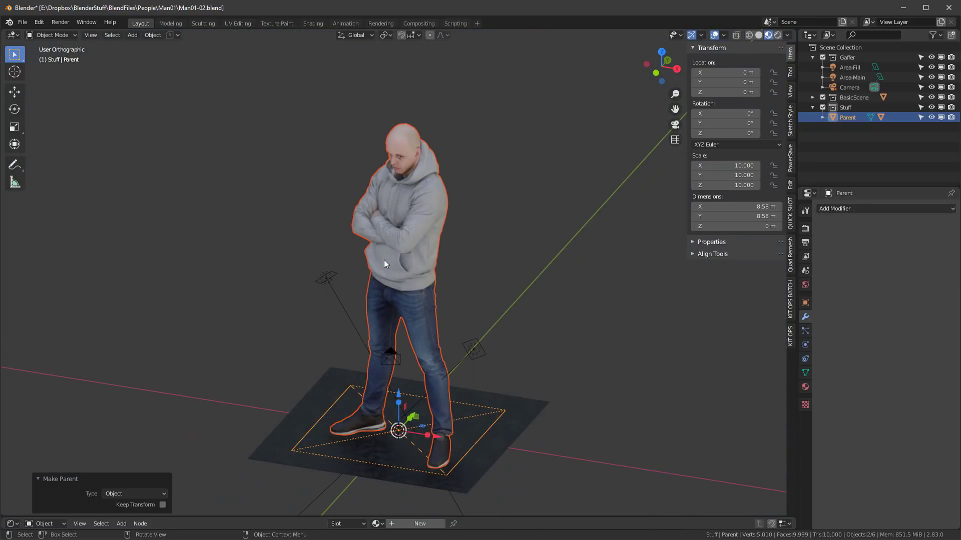
Step: Select the Male_01 figure, switch to the front view and rename the Stuff collection as Male_01
middle_click_drag(437, 241, 434, 181)
left_click(415, 154)
key("KP_1")
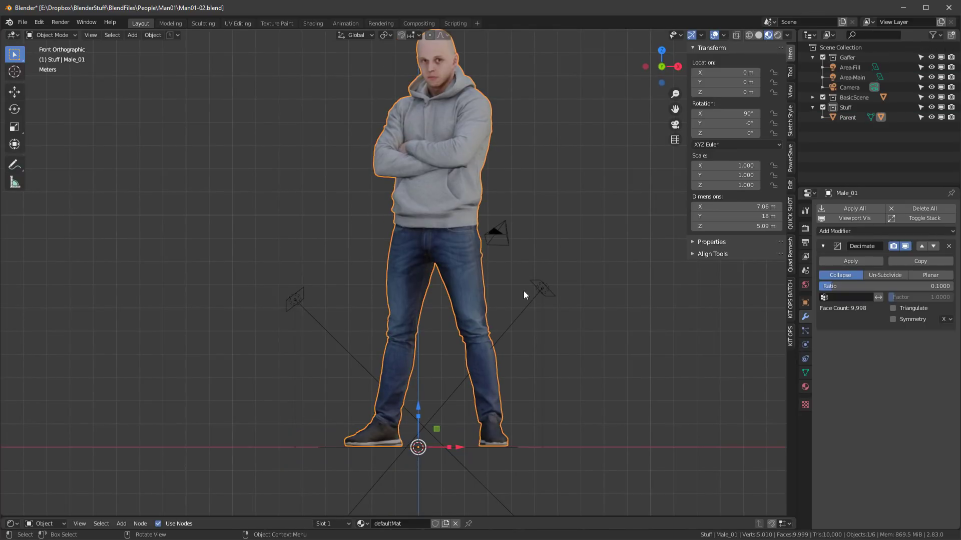
double_click(848, 107)
type("Male_01")
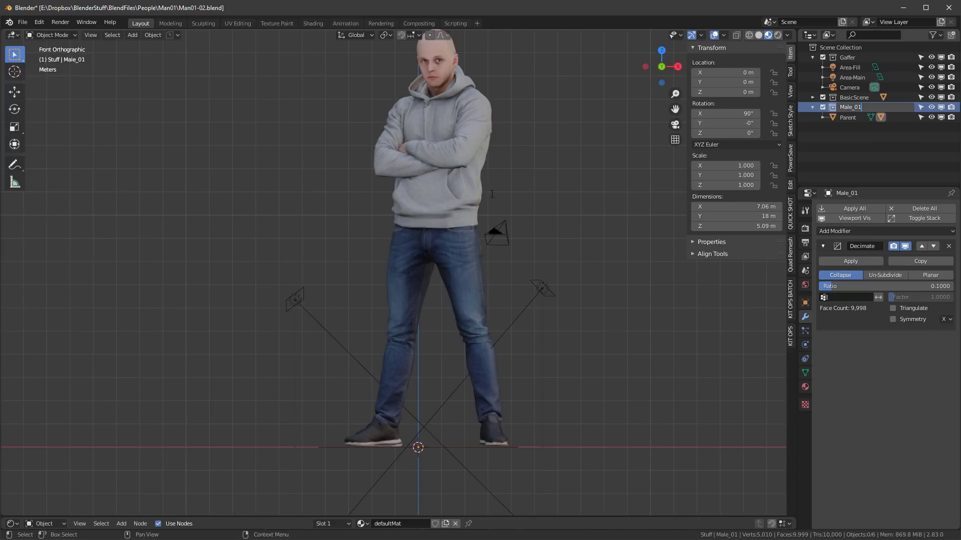
key("Return")
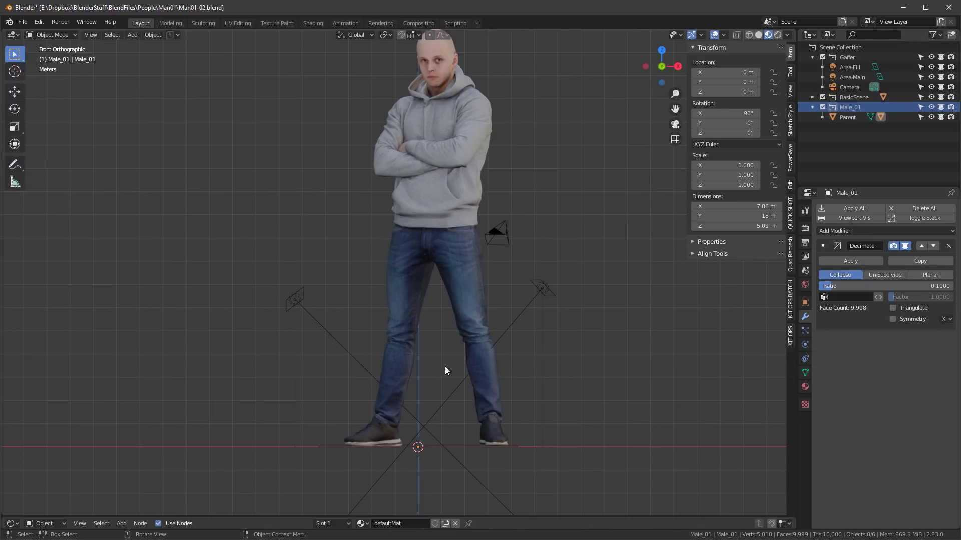
Step: Exclude the Gaffer collection and add an armature at the origin, scaled up to about 10.3
left_click(823, 57)
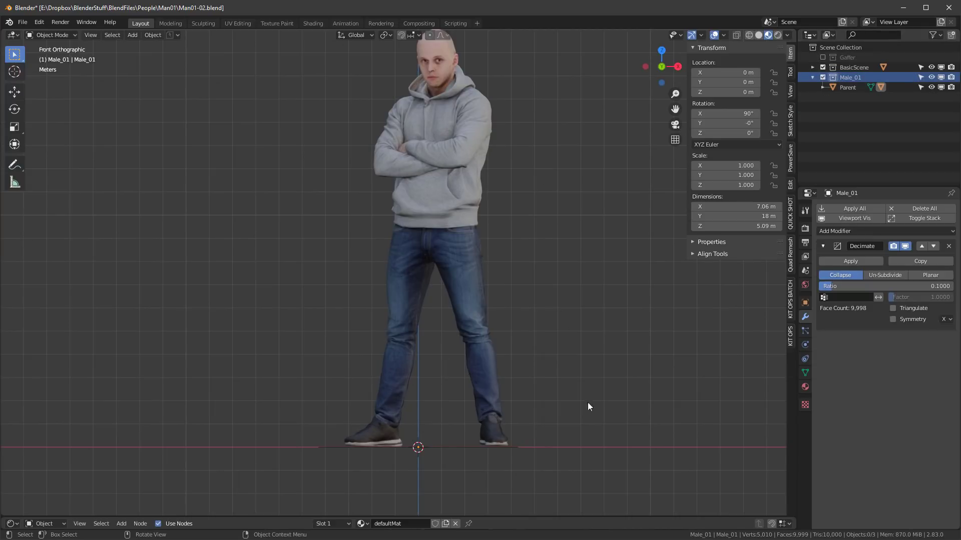
key("shift+a")
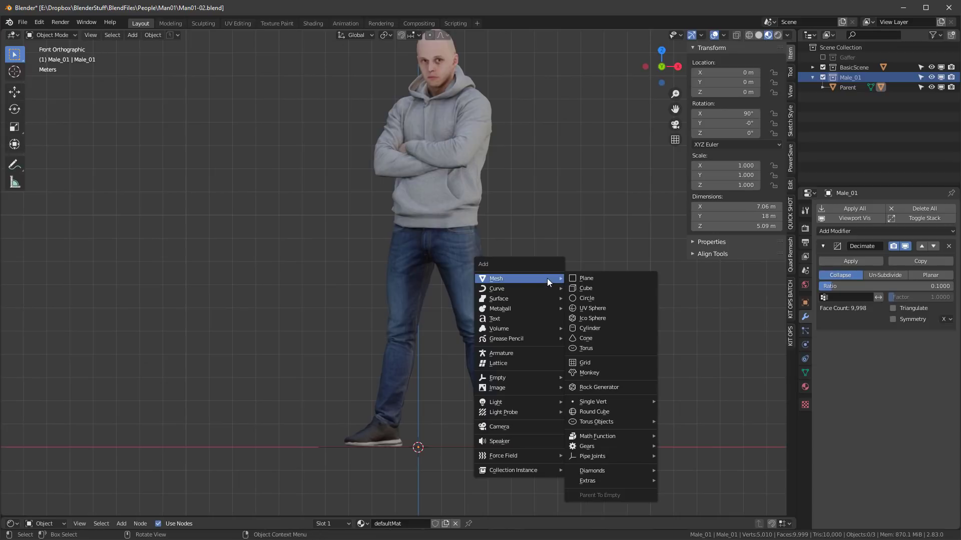
mouse_move(527, 335)
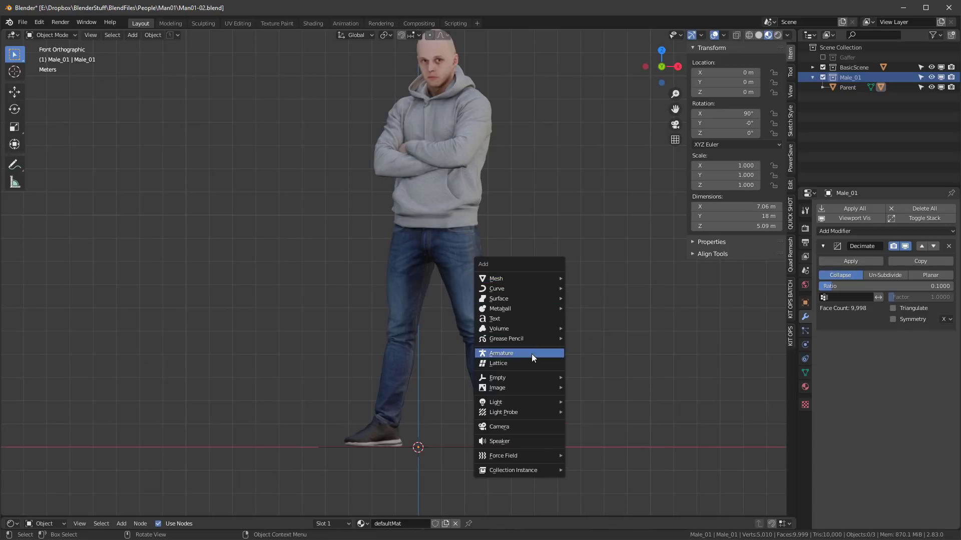
left_click(532, 354)
key("s")
left_click(610, 263)
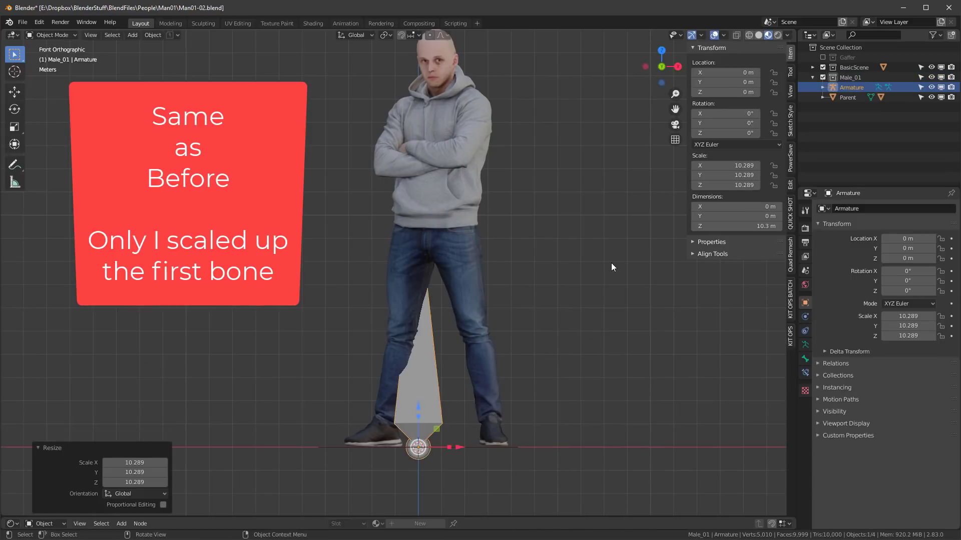
Step: Display the armature In Front and extrude two more bones in Edit Mode, one up to the neck and one into the head
key("Tab")
left_click(805, 345)
left_click(915, 382)
key("e")
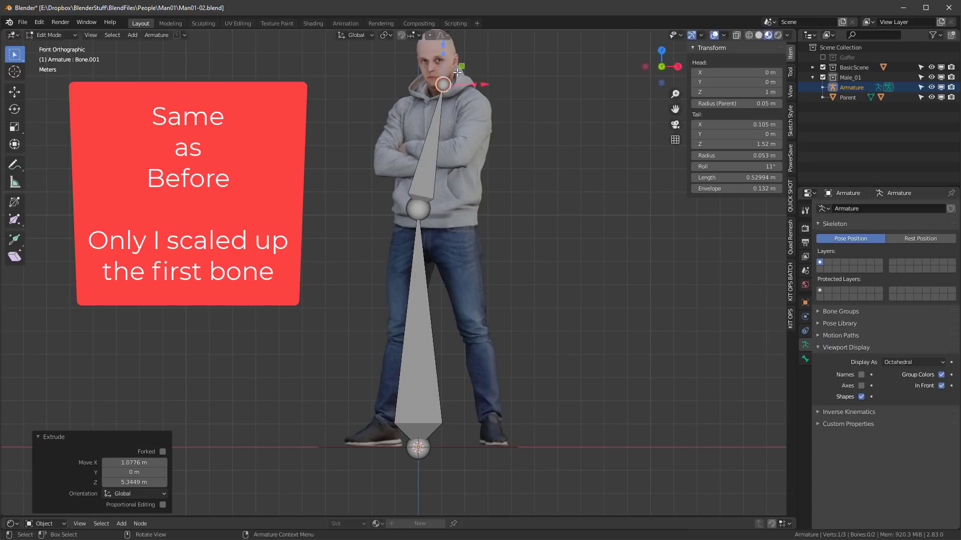
key("e")
scroll(481, 346, "down", 1)
Step: Move the leg, torso and head bones inside the figure using the front and right side views, and return to Object Mode
key("g")
left_click(481, 345)
key("KP_3")
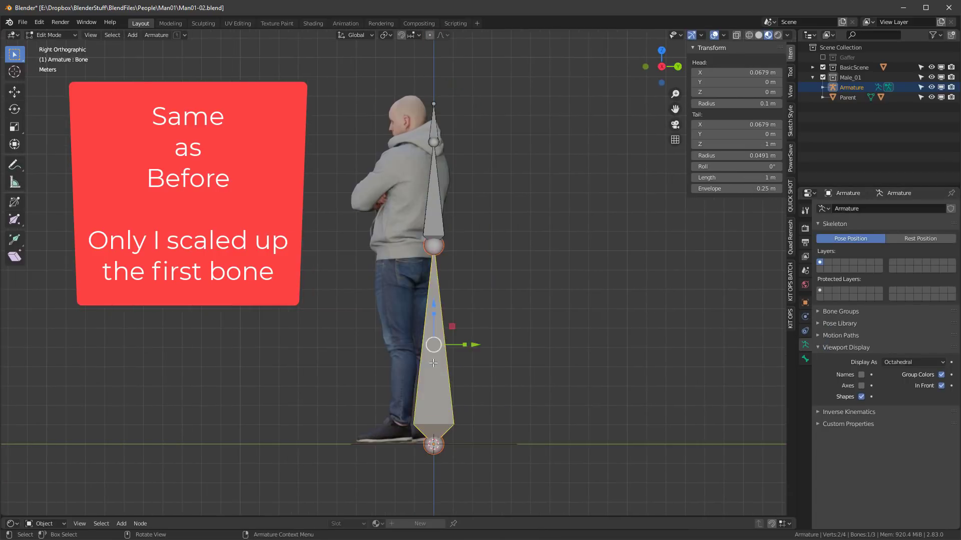
left_click(428, 193)
key("g")
left_click(406, 103)
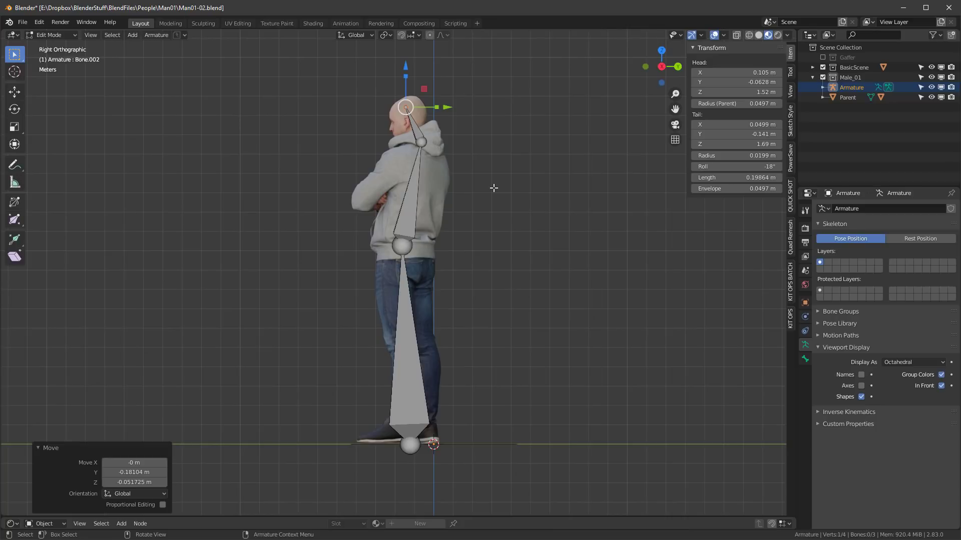
key("KP_1")
key("Tab")
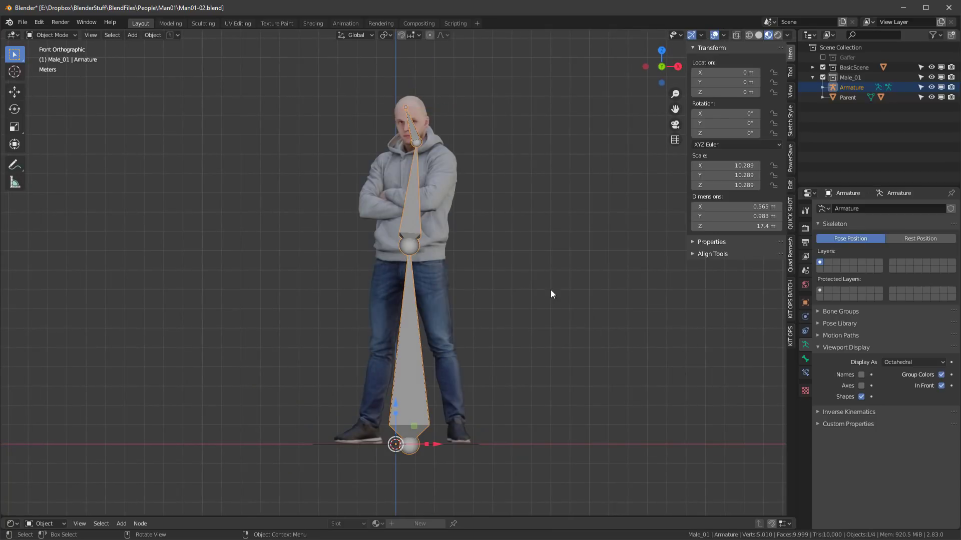
Step: Parent the Male_01 figure to the armature using Armature Deform With Automatic Weights
left_click(486, 179)
left_click(415, 192)
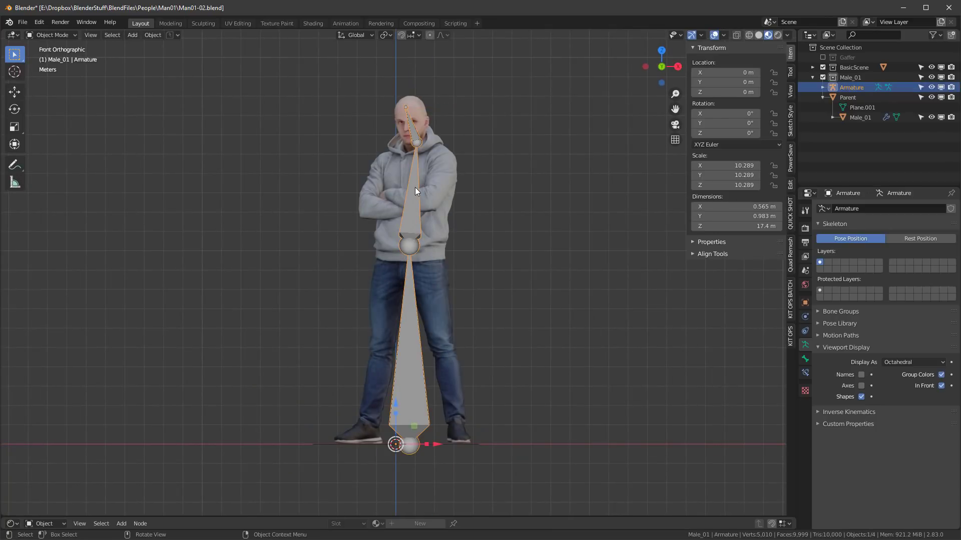
left_click(437, 158, "shift")
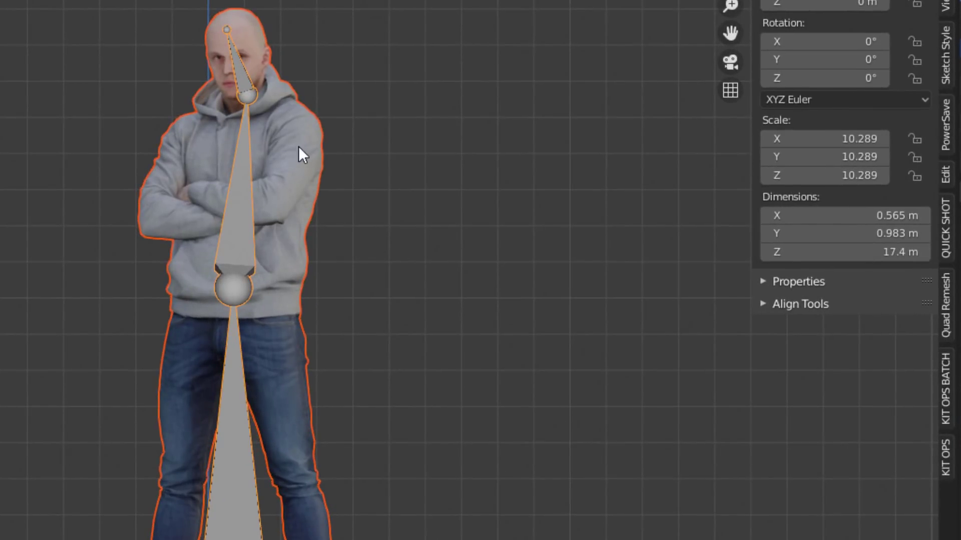
right_click(290, 148)
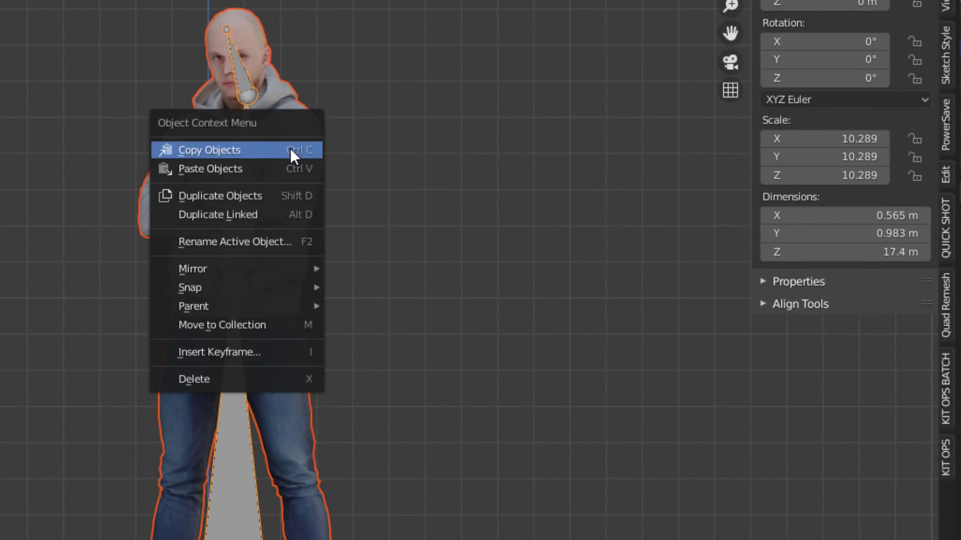
mouse_move(266, 309)
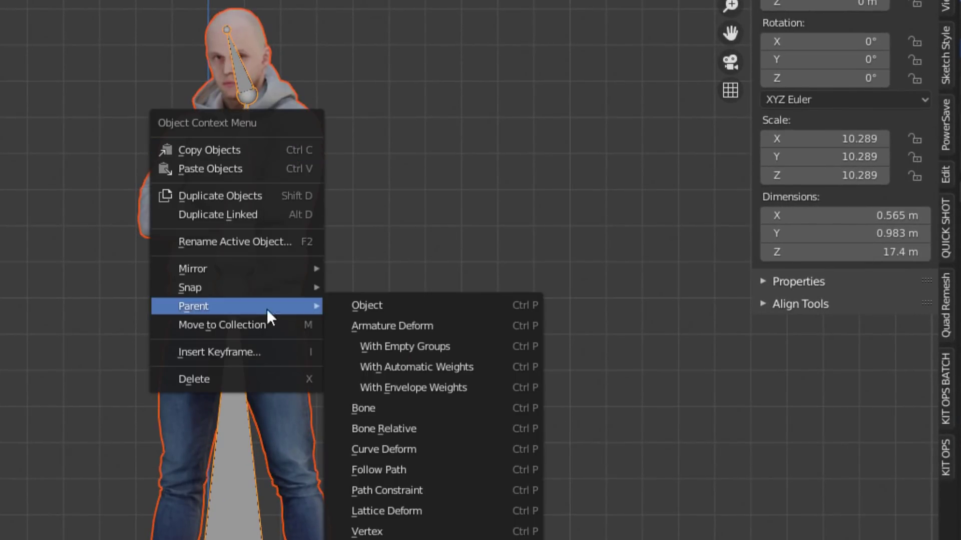
left_click(427, 368)
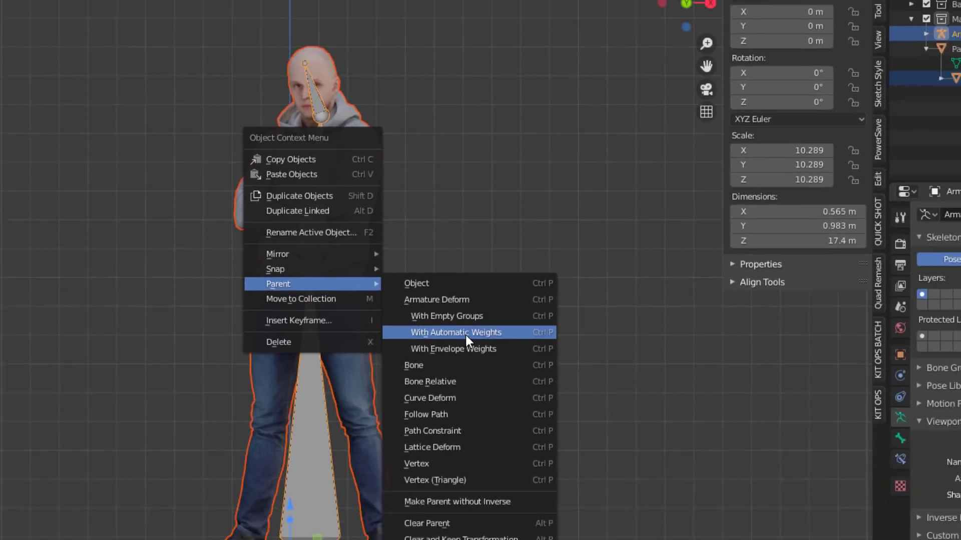
Step: Examine which vertices of the Male_01 mesh belong to the Bone vertex group, deselect them and return to Object Mode
left_click(360, 178)
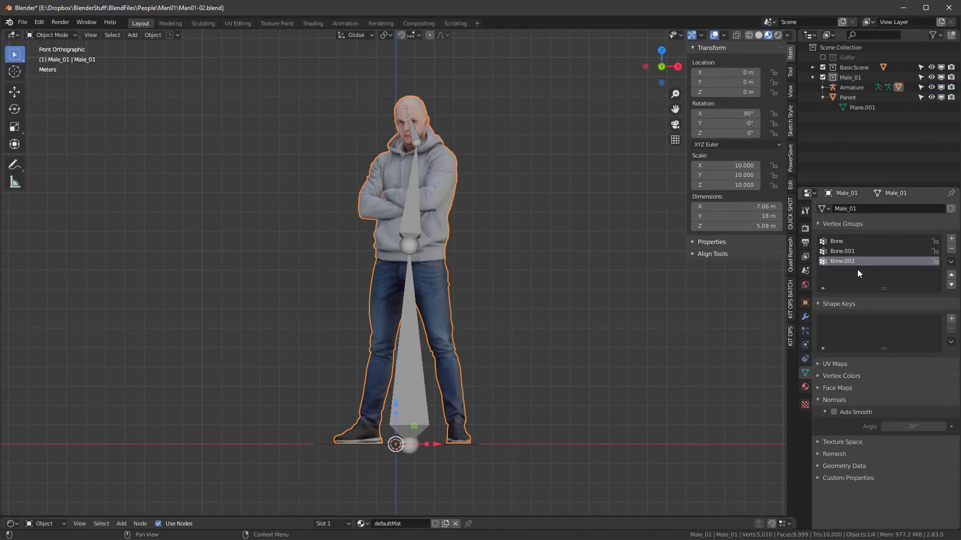
left_click(833, 244)
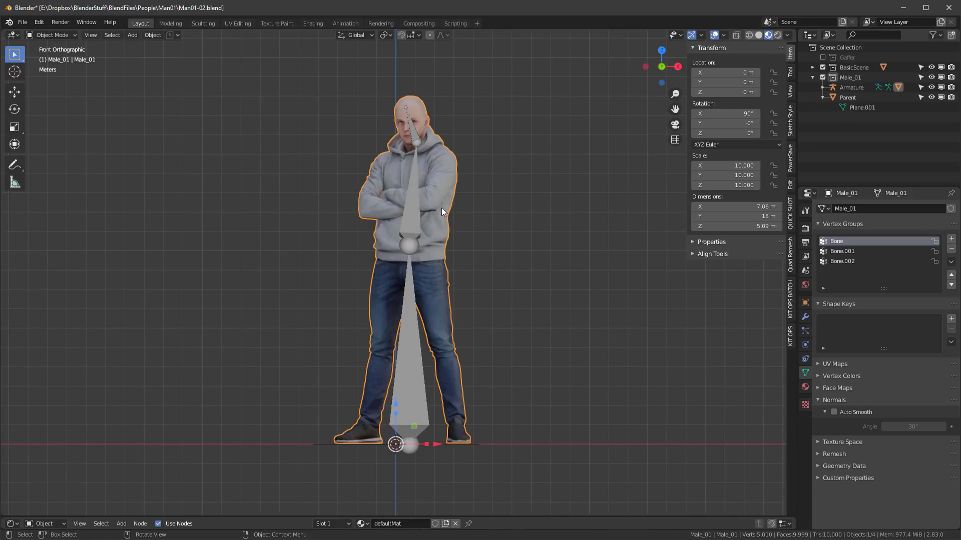
key("Tab")
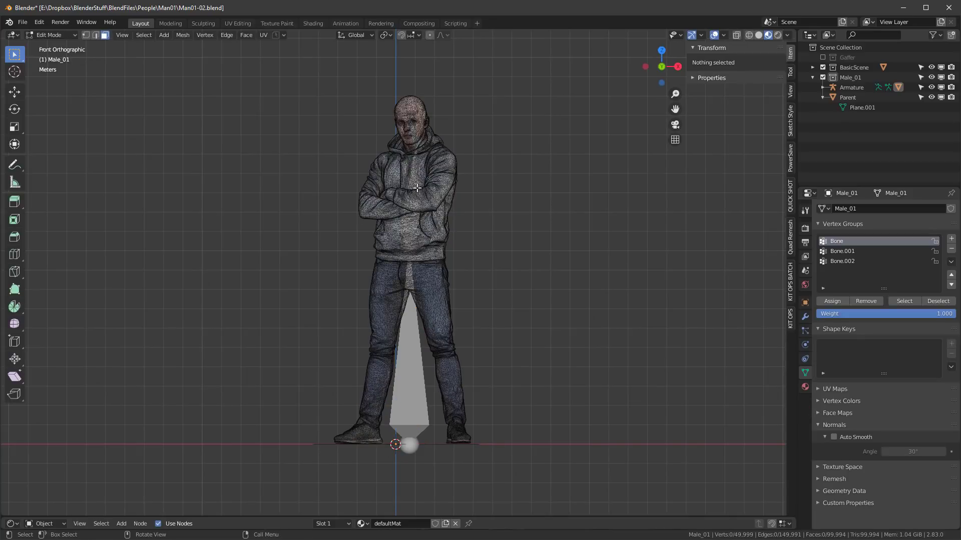
left_click(904, 300)
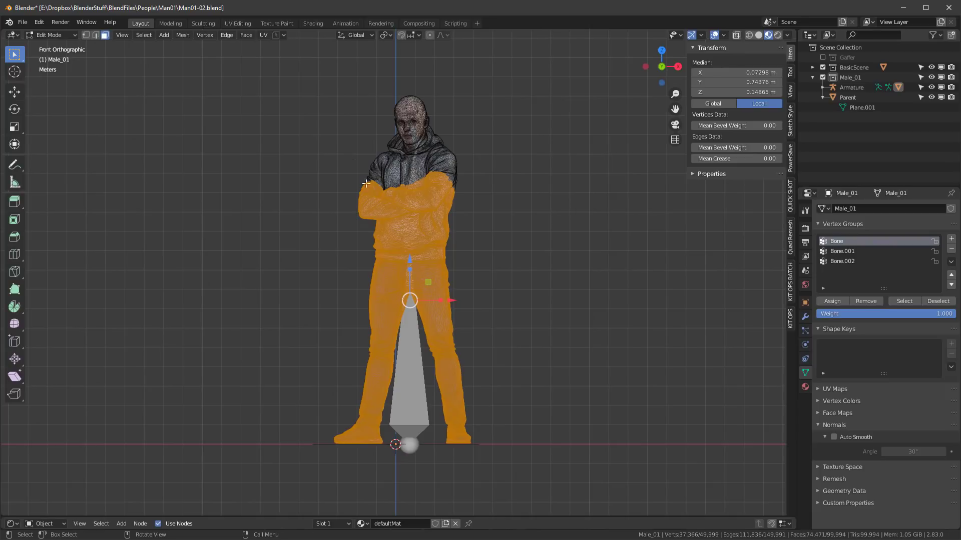
left_click(937, 301)
left_click(851, 251)
key("Tab")
Step: Test the rig in Pose Mode by rotating the head bone -40°, and reset the bone's rotation
left_click(415, 172)
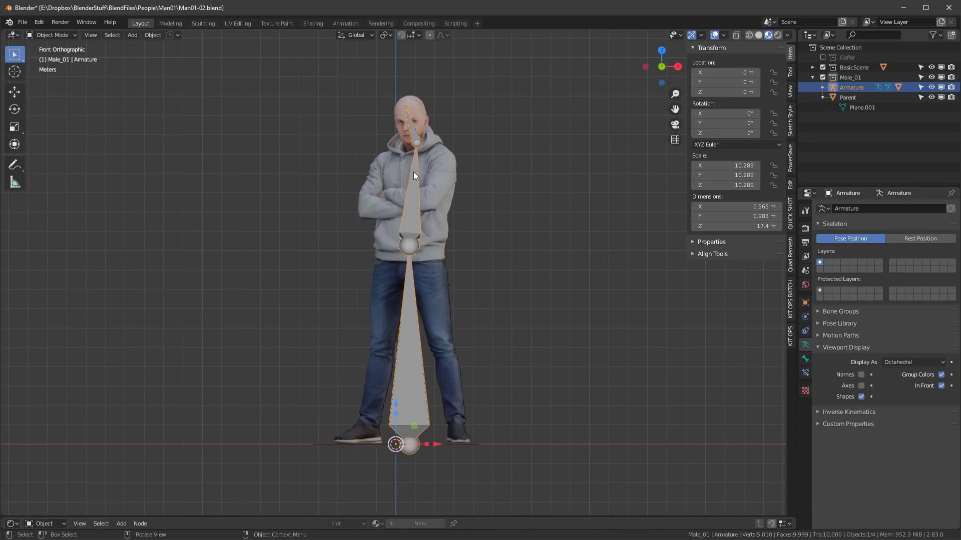
left_click(45, 37)
left_click(52, 67)
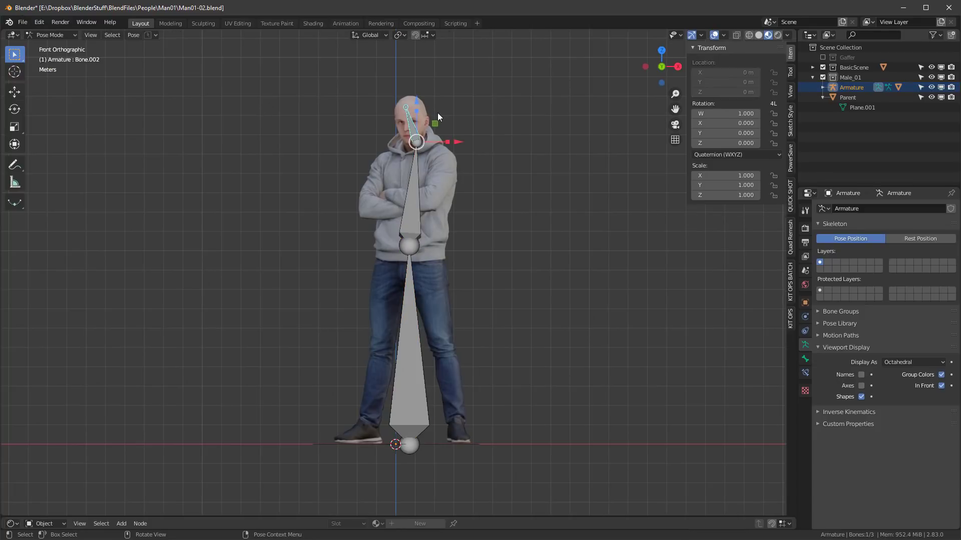
key("r")
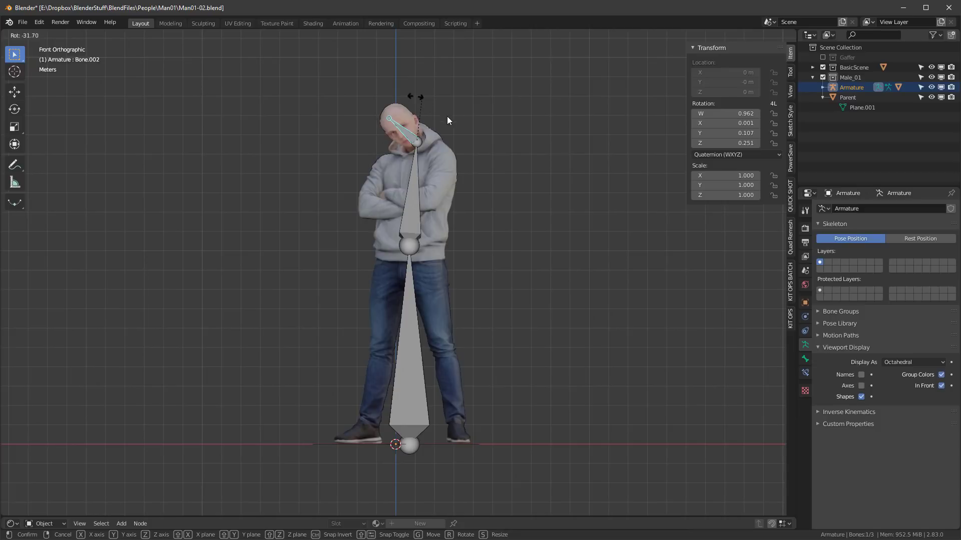
left_click(463, 144)
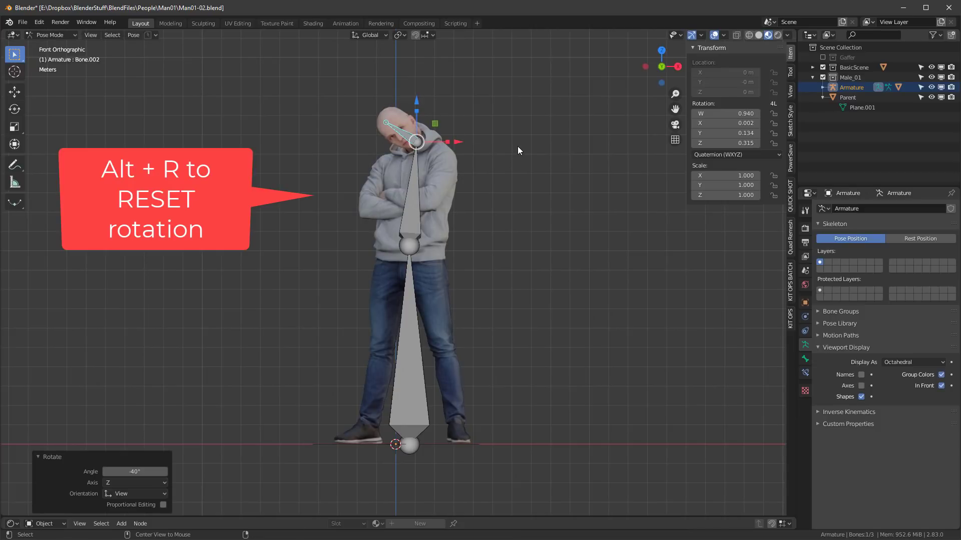
key("alt+r")
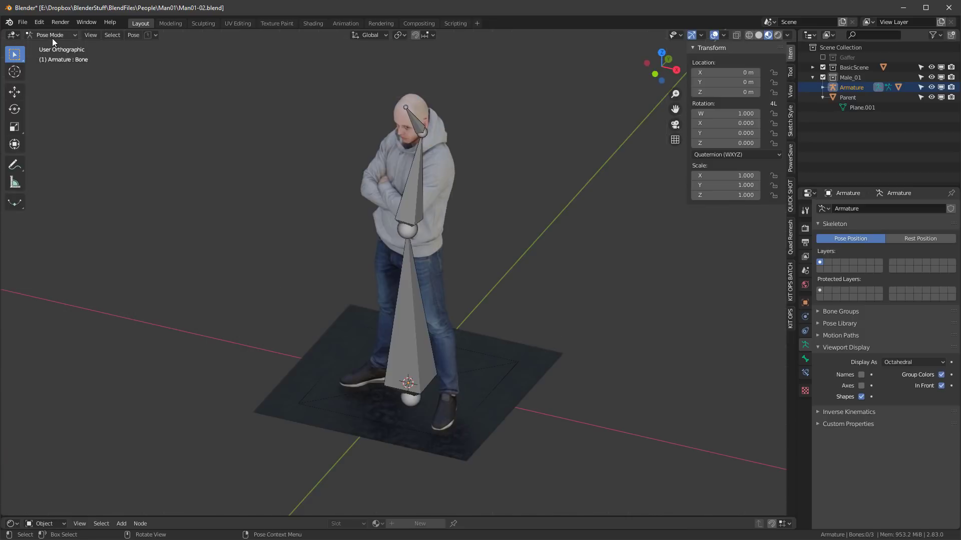
Step: Return to Object Mode and parent the armature to the Parent wireframe using the Object type with Keep Transform
left_click(51, 36)
left_click(53, 47)
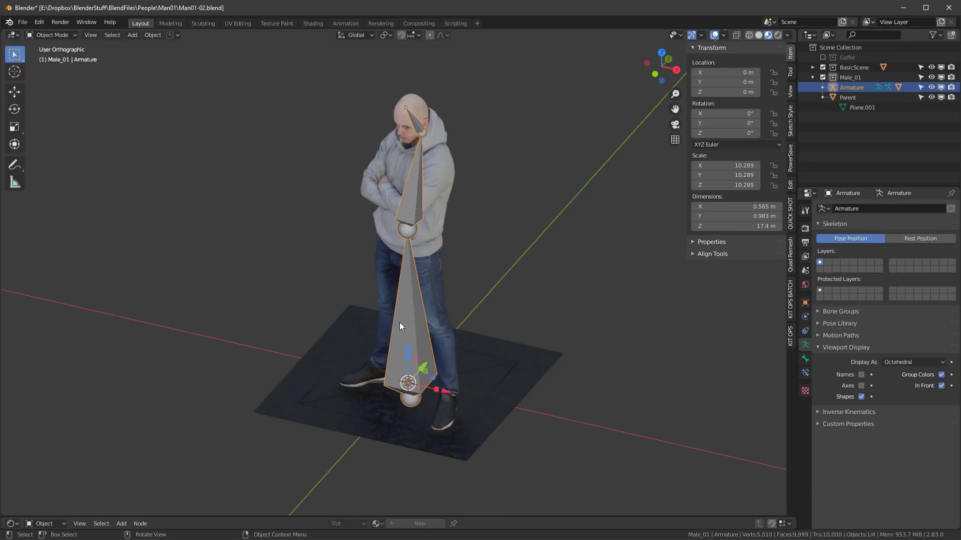
left_click(496, 383, "shift")
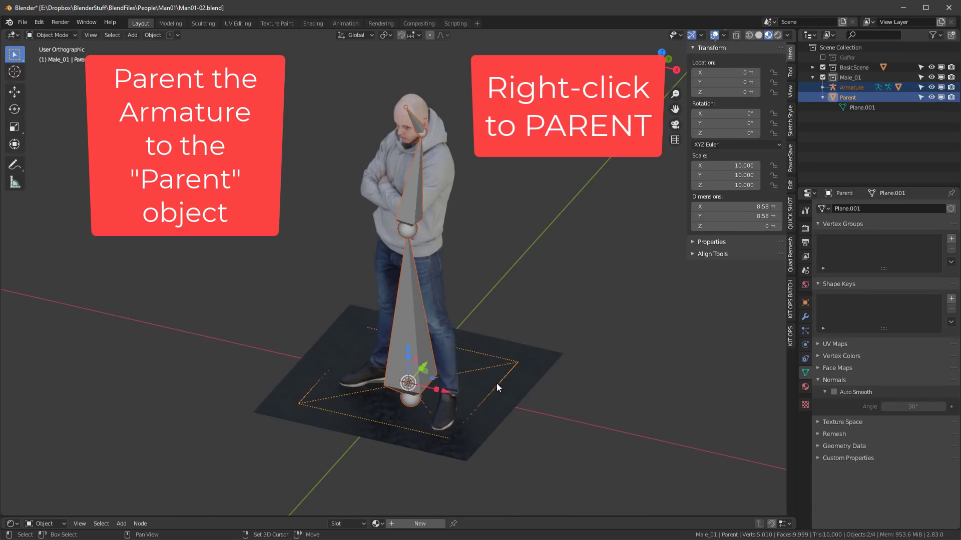
right_click(494, 380)
mouse_move(494, 380)
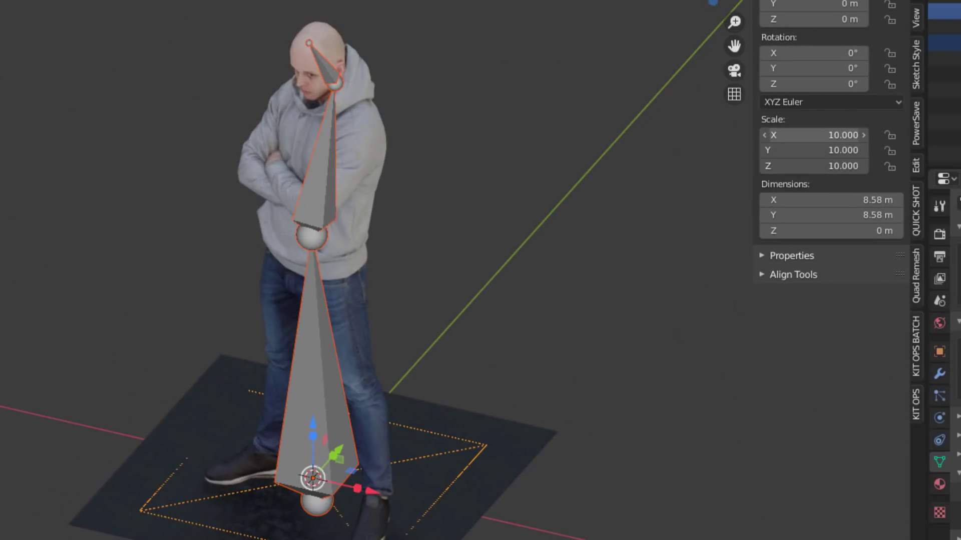
Step: Set the Parent object's X, Y and Z scale to 1 and bring the resized figure into close view
left_click_drag(825, 135, 825, 165)
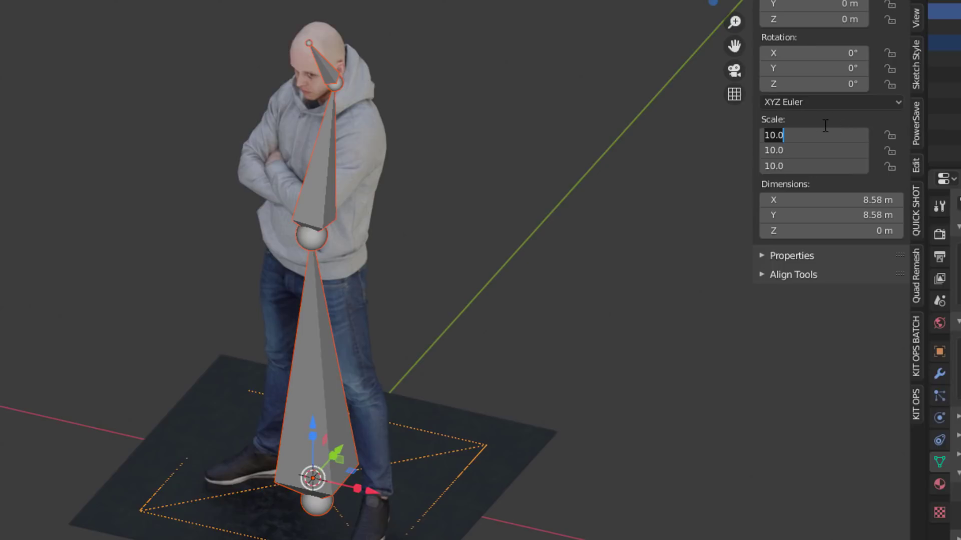
type("1")
key("Return")
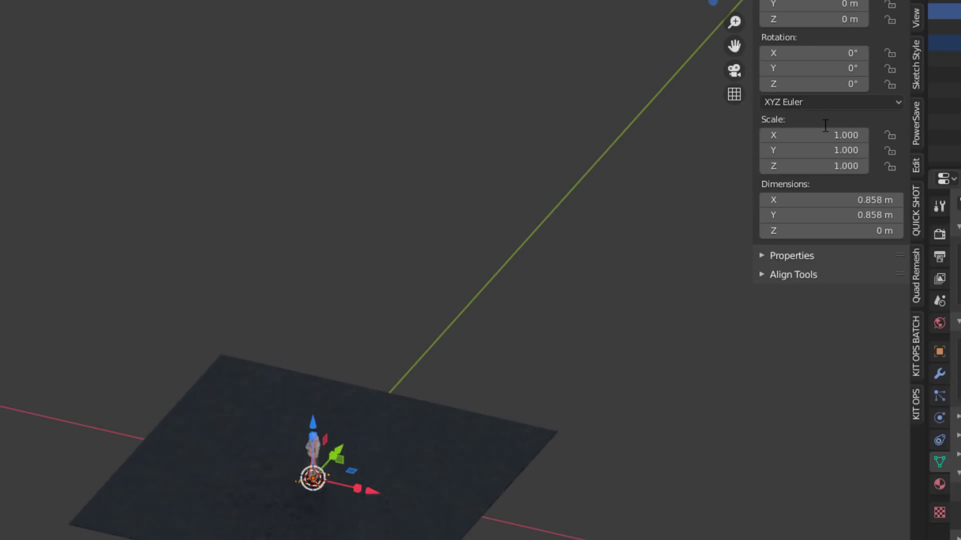
scroll(426, 318, "up", 3)
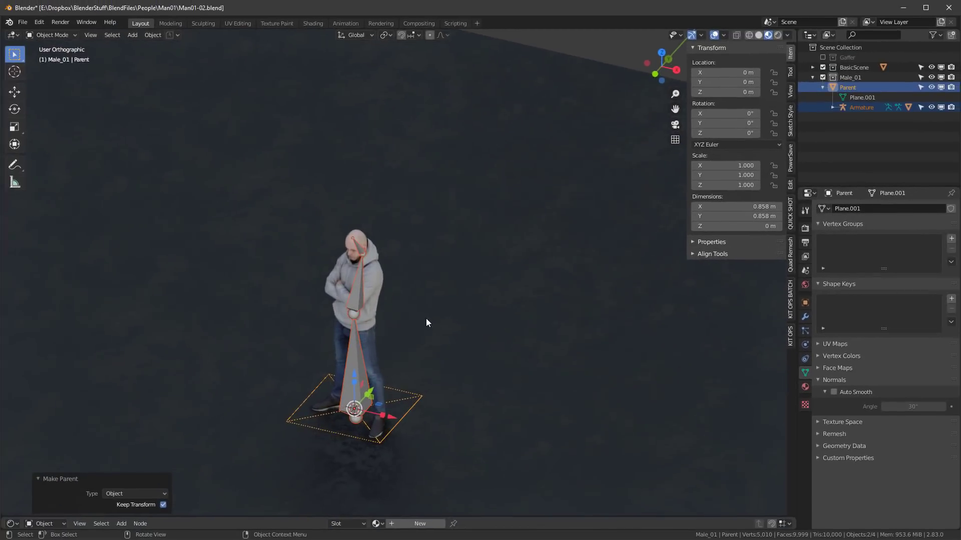
middle_click_drag(425, 318, 522, 200)
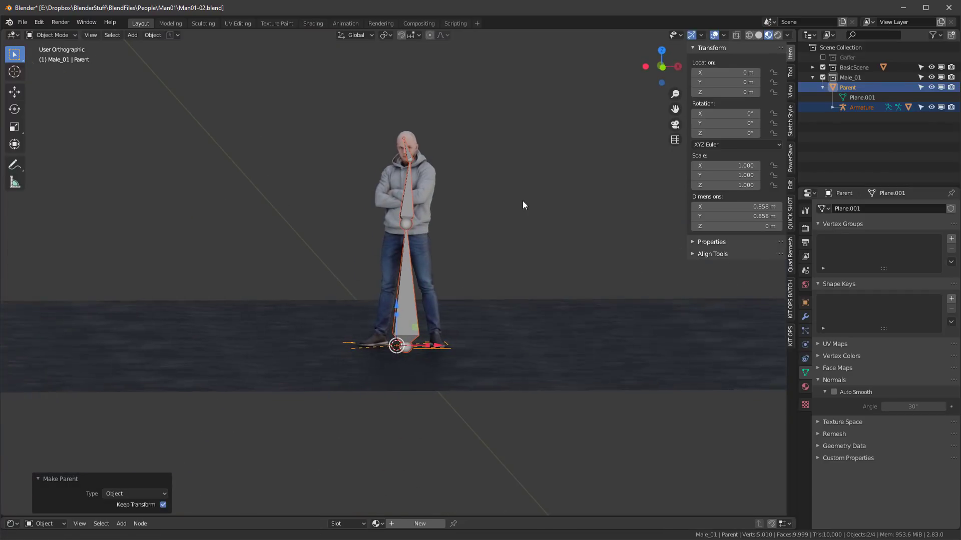
scroll(431, 142, "up", 2)
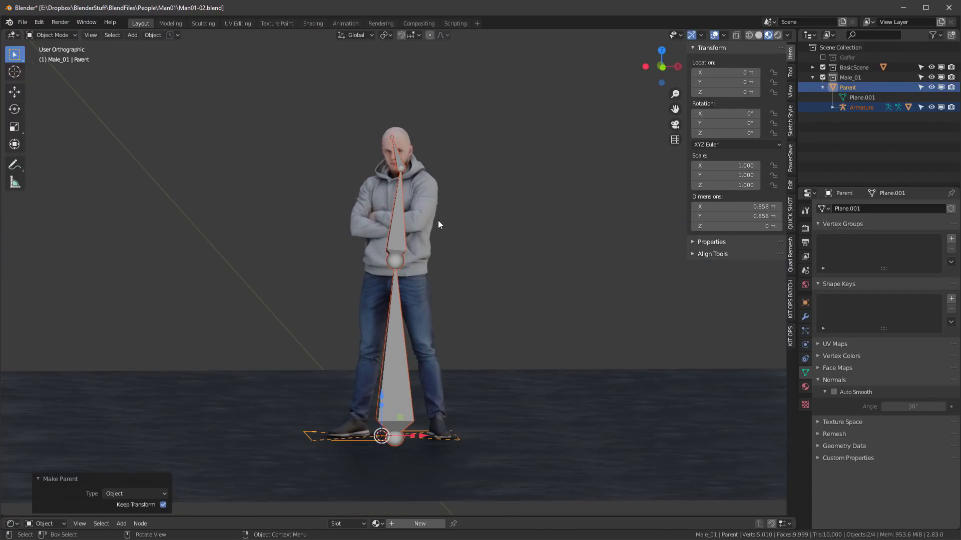
Step: Switch the viewport to Solid shading with the figure filling the view
key("z")
left_click(497, 221)
scroll(397, 159, "up", 1)
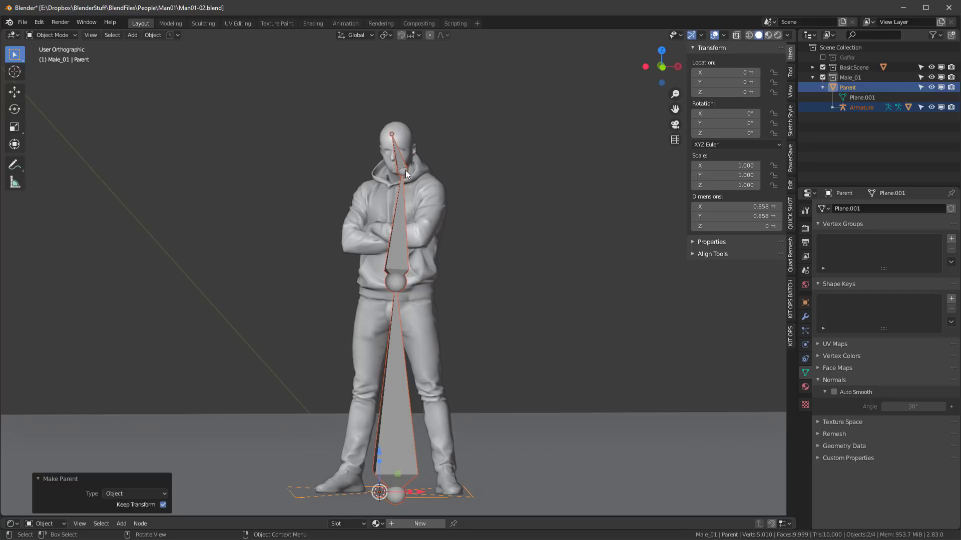
Step: Put the armature in Pose Mode, select its head bone and align the view to the front
left_click(406, 173)
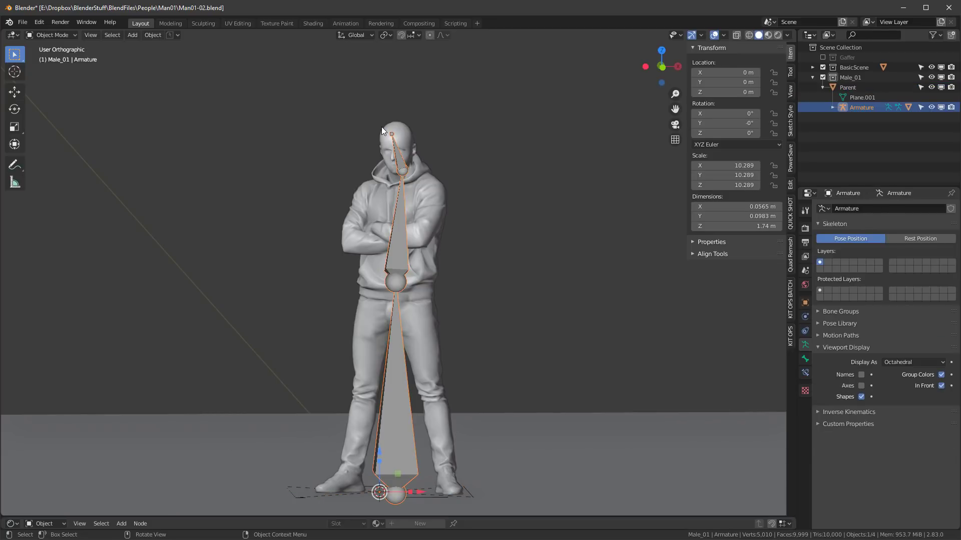
key("ctrl+Tab")
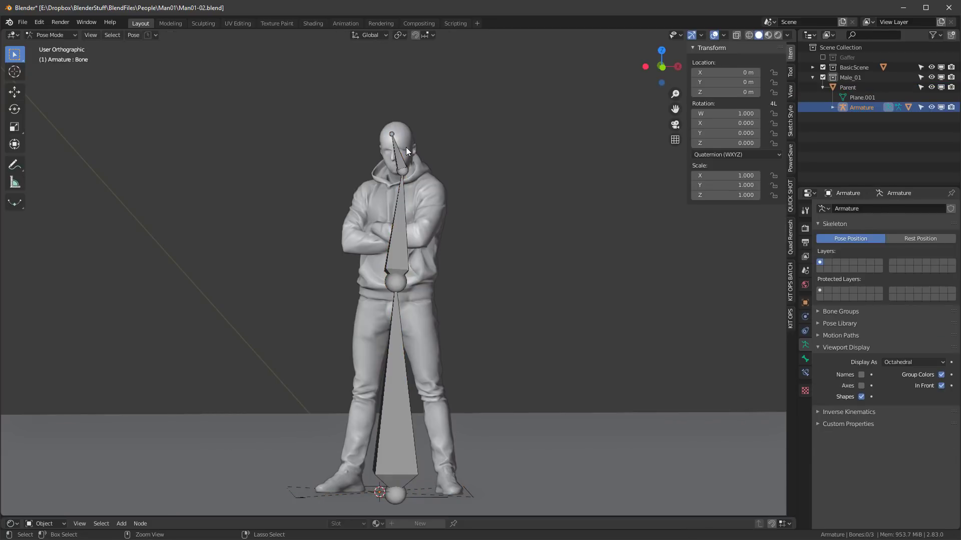
left_click(391, 132)
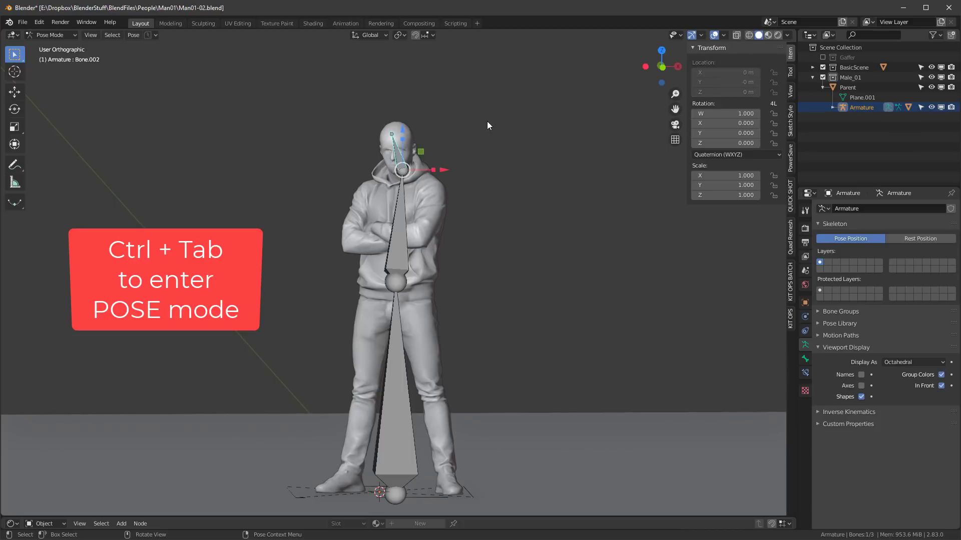
key("r")
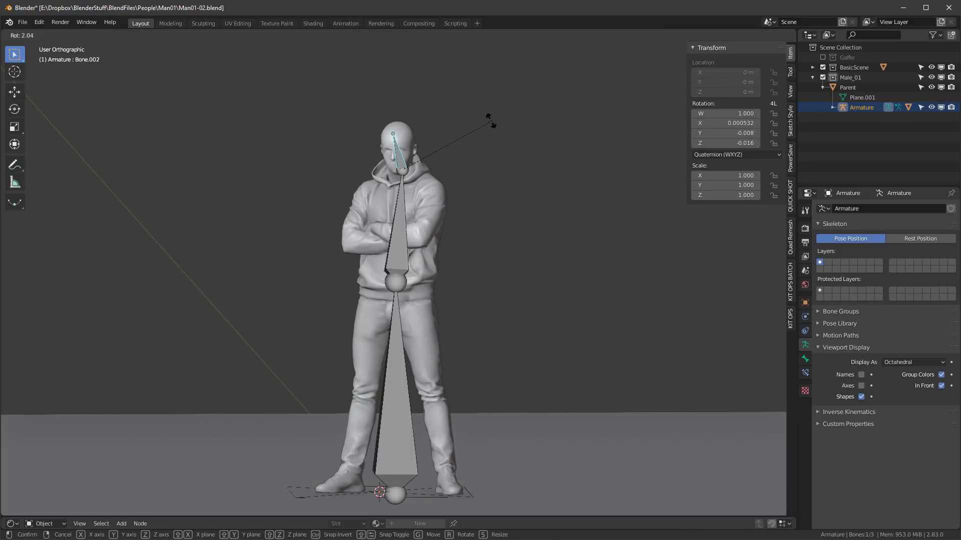
key("Escape")
mouse_move(532, 184)
middle_mouse_down()
mouse_move(338, 179)
mouse_move(418, 188)
mouse_move(546, 178)
mouse_move(518, 171)
middle_mouse_up()
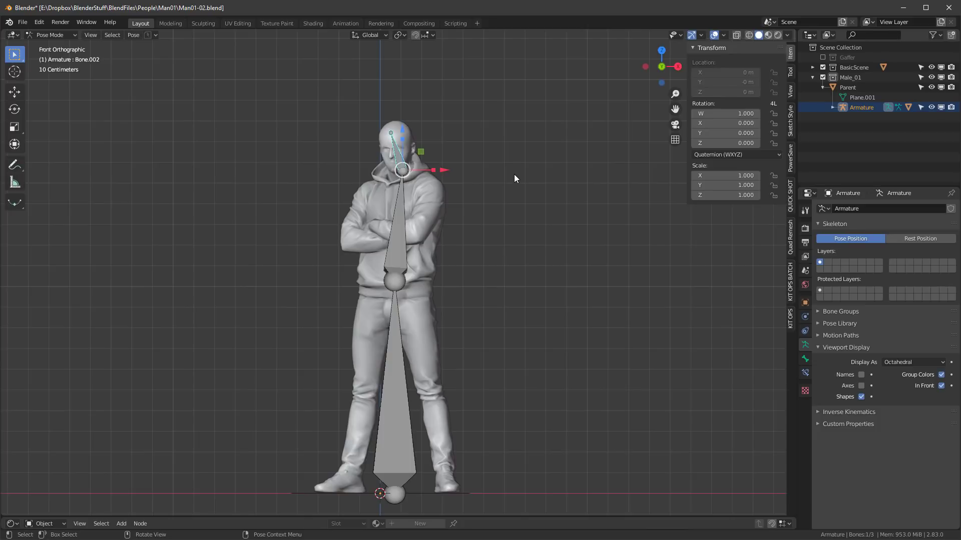